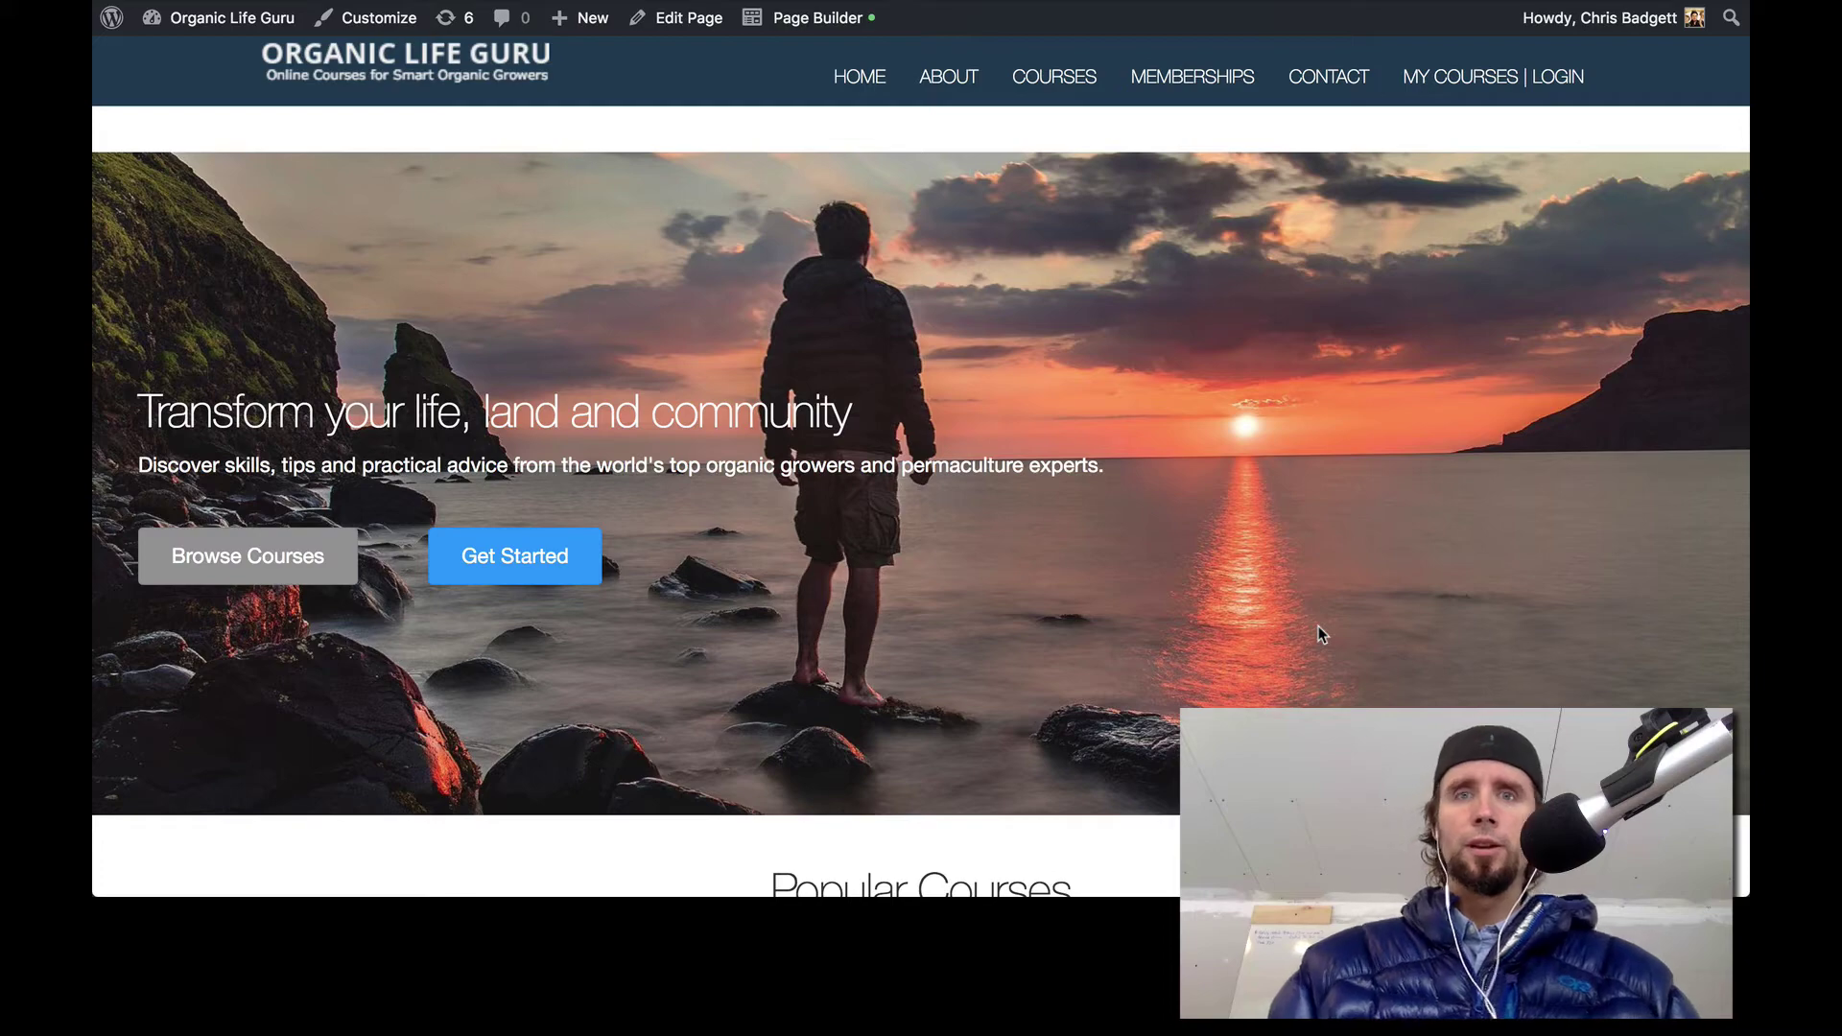
Open the Welcome homepage in the Beaver Builder visual editor
{"action": "scroll", "coordinate": [1319, 628], "scroll_direction": "down", "scroll_amount": 5}
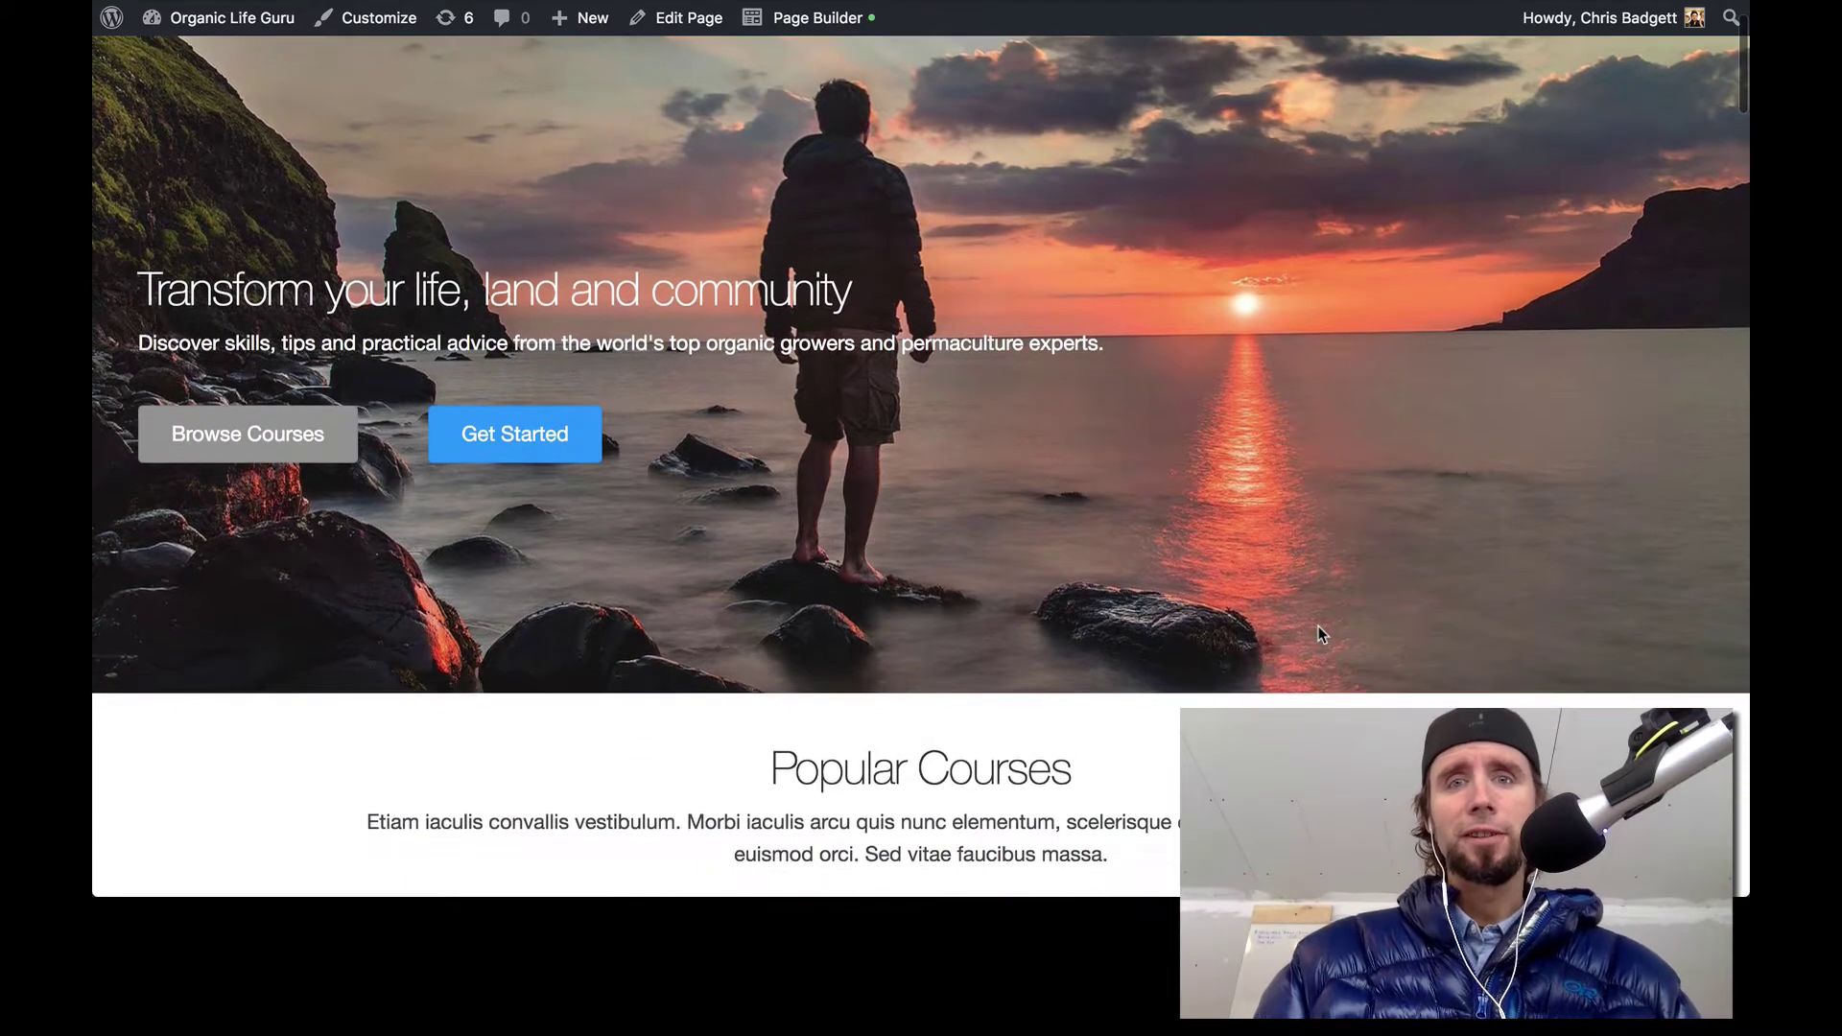
{"action": "scroll", "coordinate": [1320, 633], "scroll_direction": "up", "scroll_amount": 5}
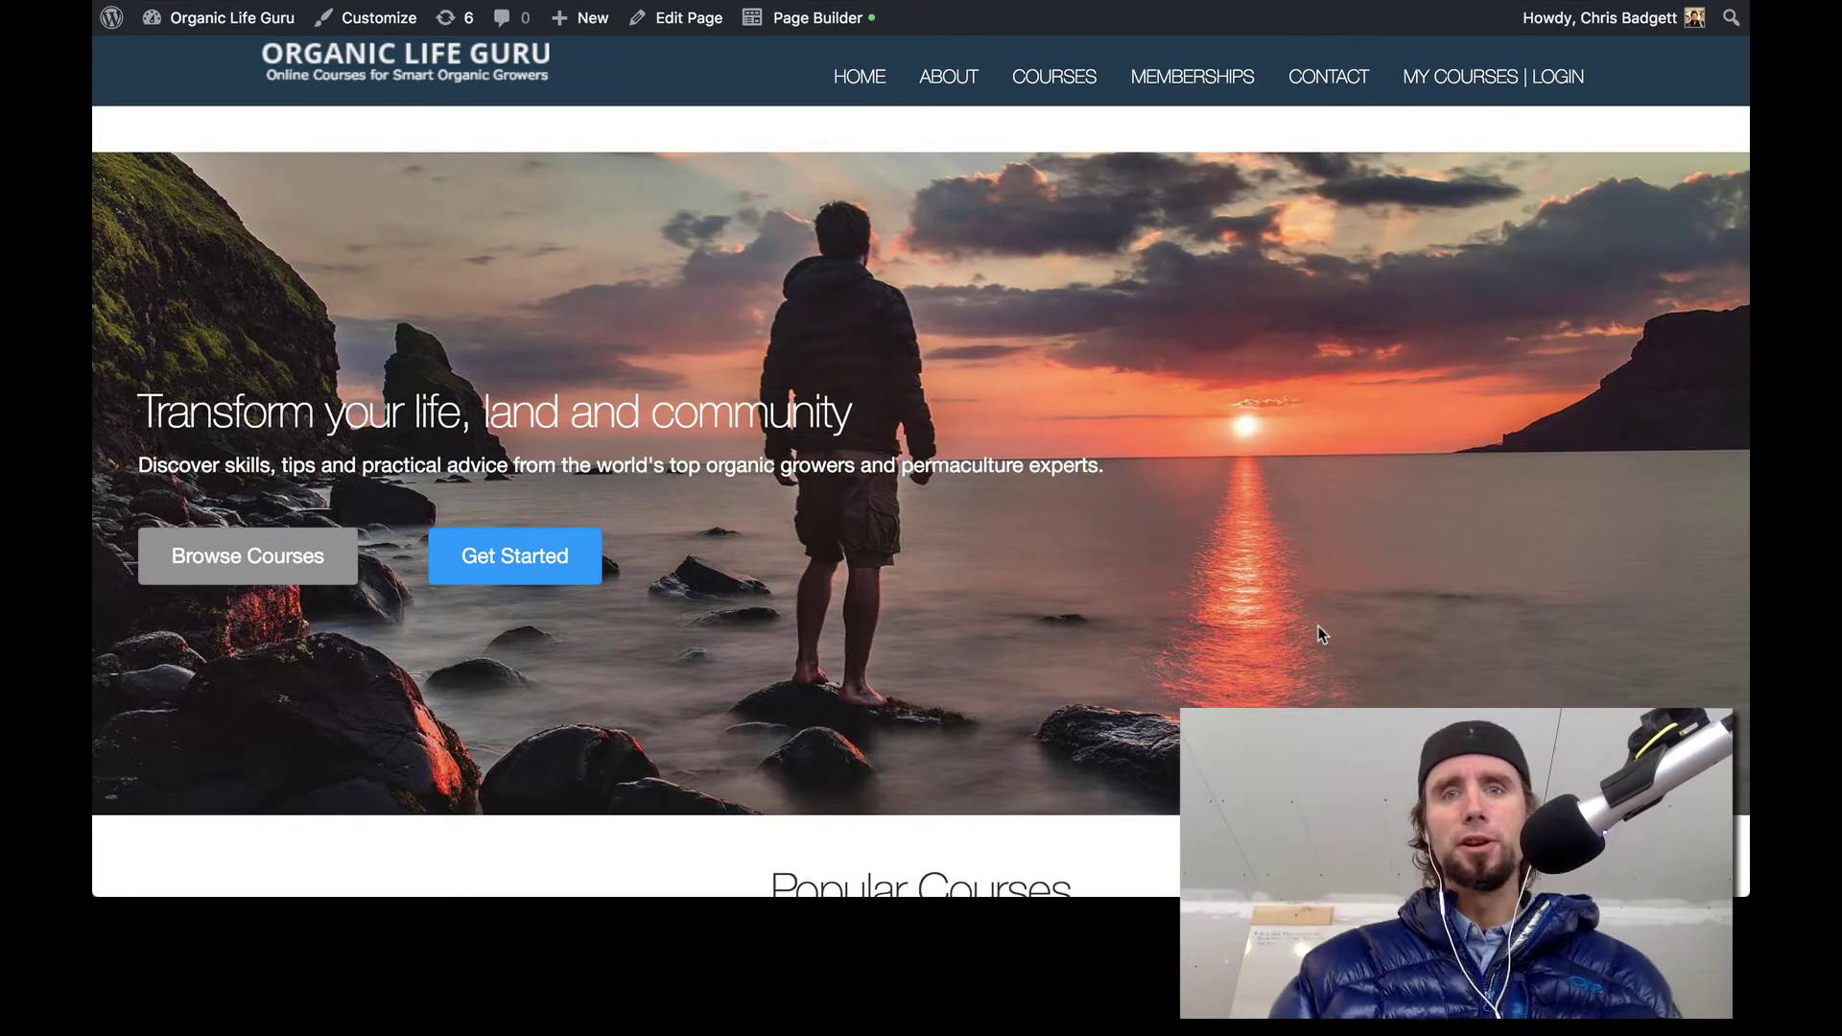
{"action": "scroll", "coordinate": [1320, 633], "scroll_direction": "down", "scroll_amount": 5}
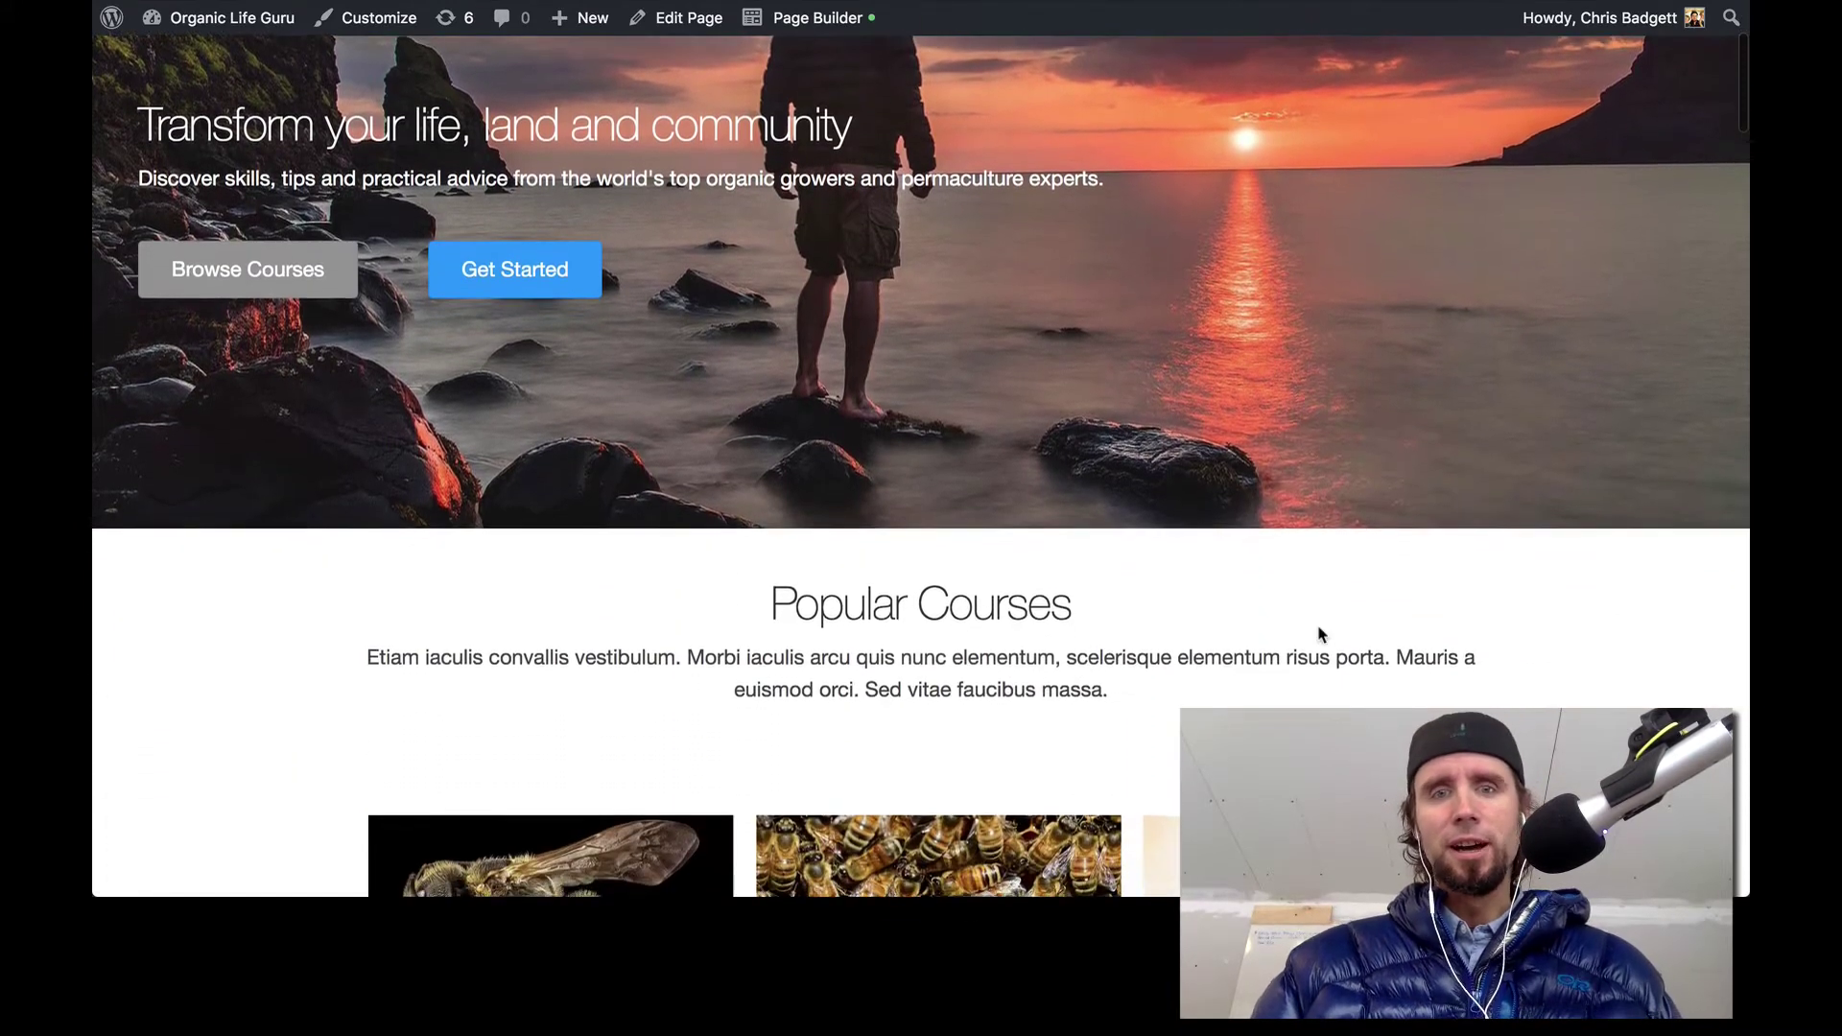
{"action": "scroll", "coordinate": [1320, 634], "scroll_direction": "down", "scroll_amount": 10}
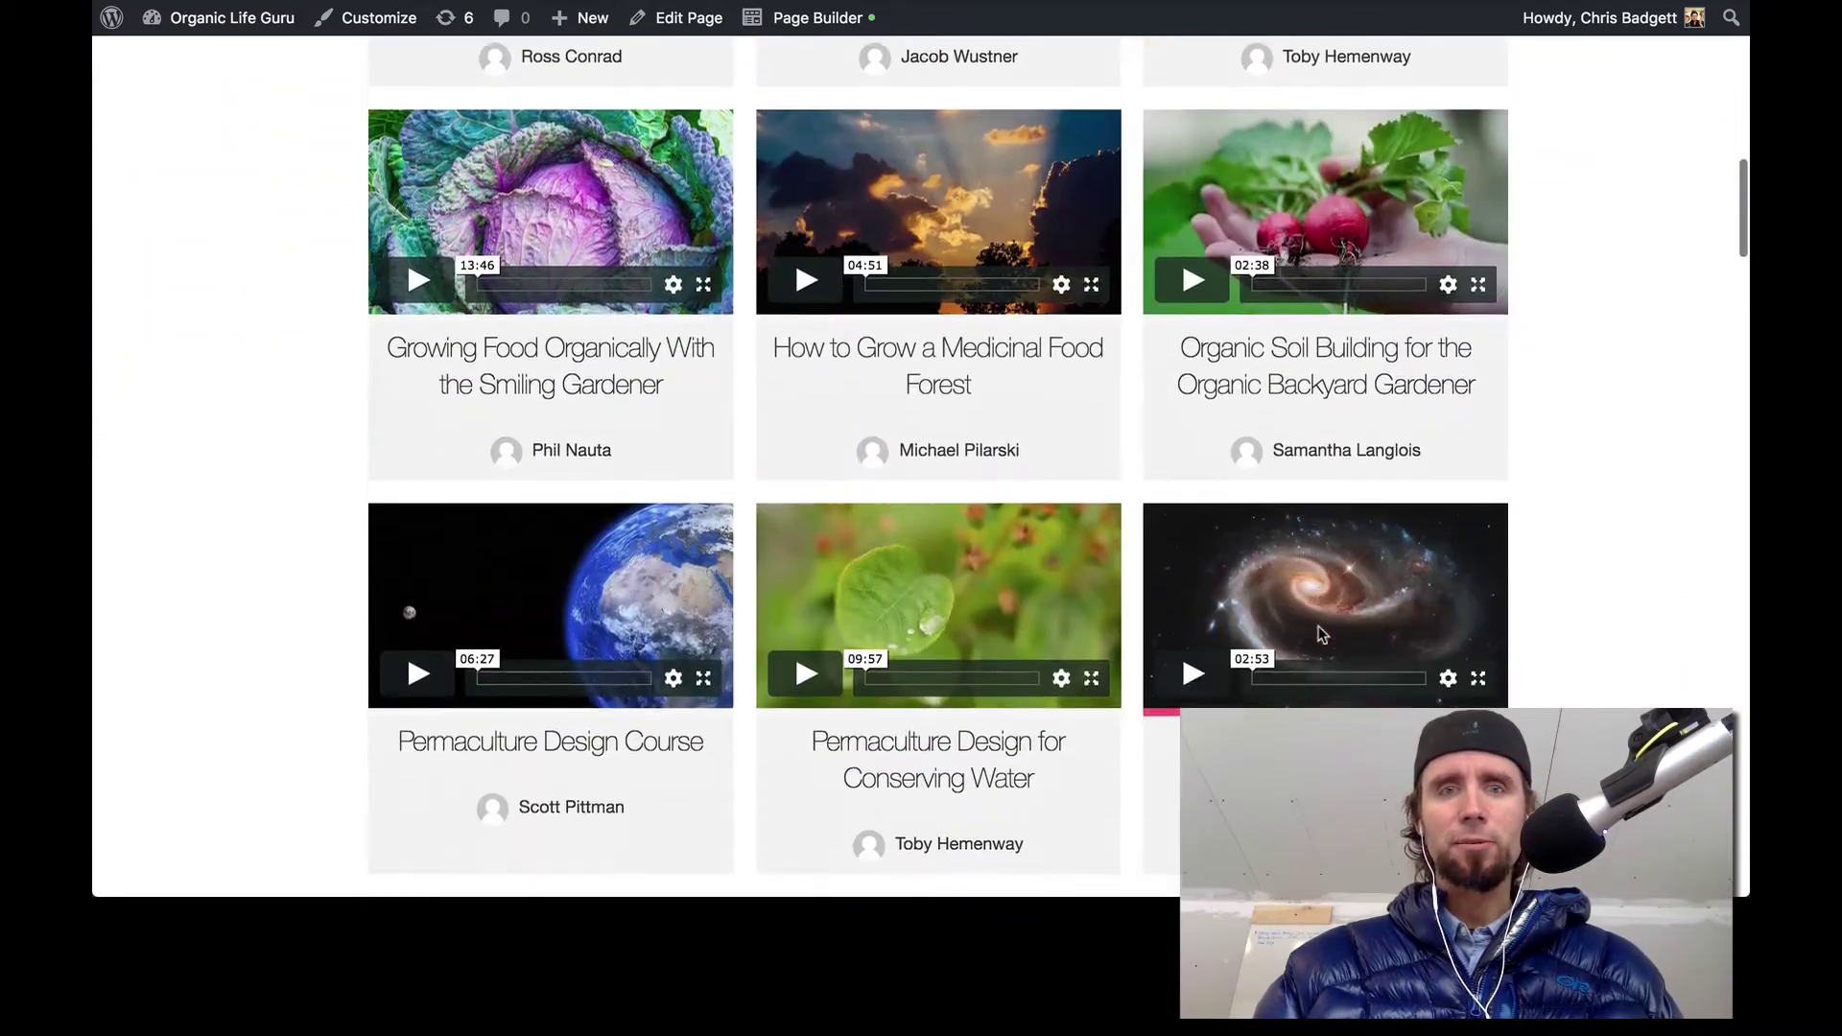
{"action": "scroll", "coordinate": [1320, 633], "scroll_direction": "up", "scroll_amount": 10}
{"action": "scroll", "coordinate": [1320, 633], "scroll_direction": "up", "scroll_amount": 5}
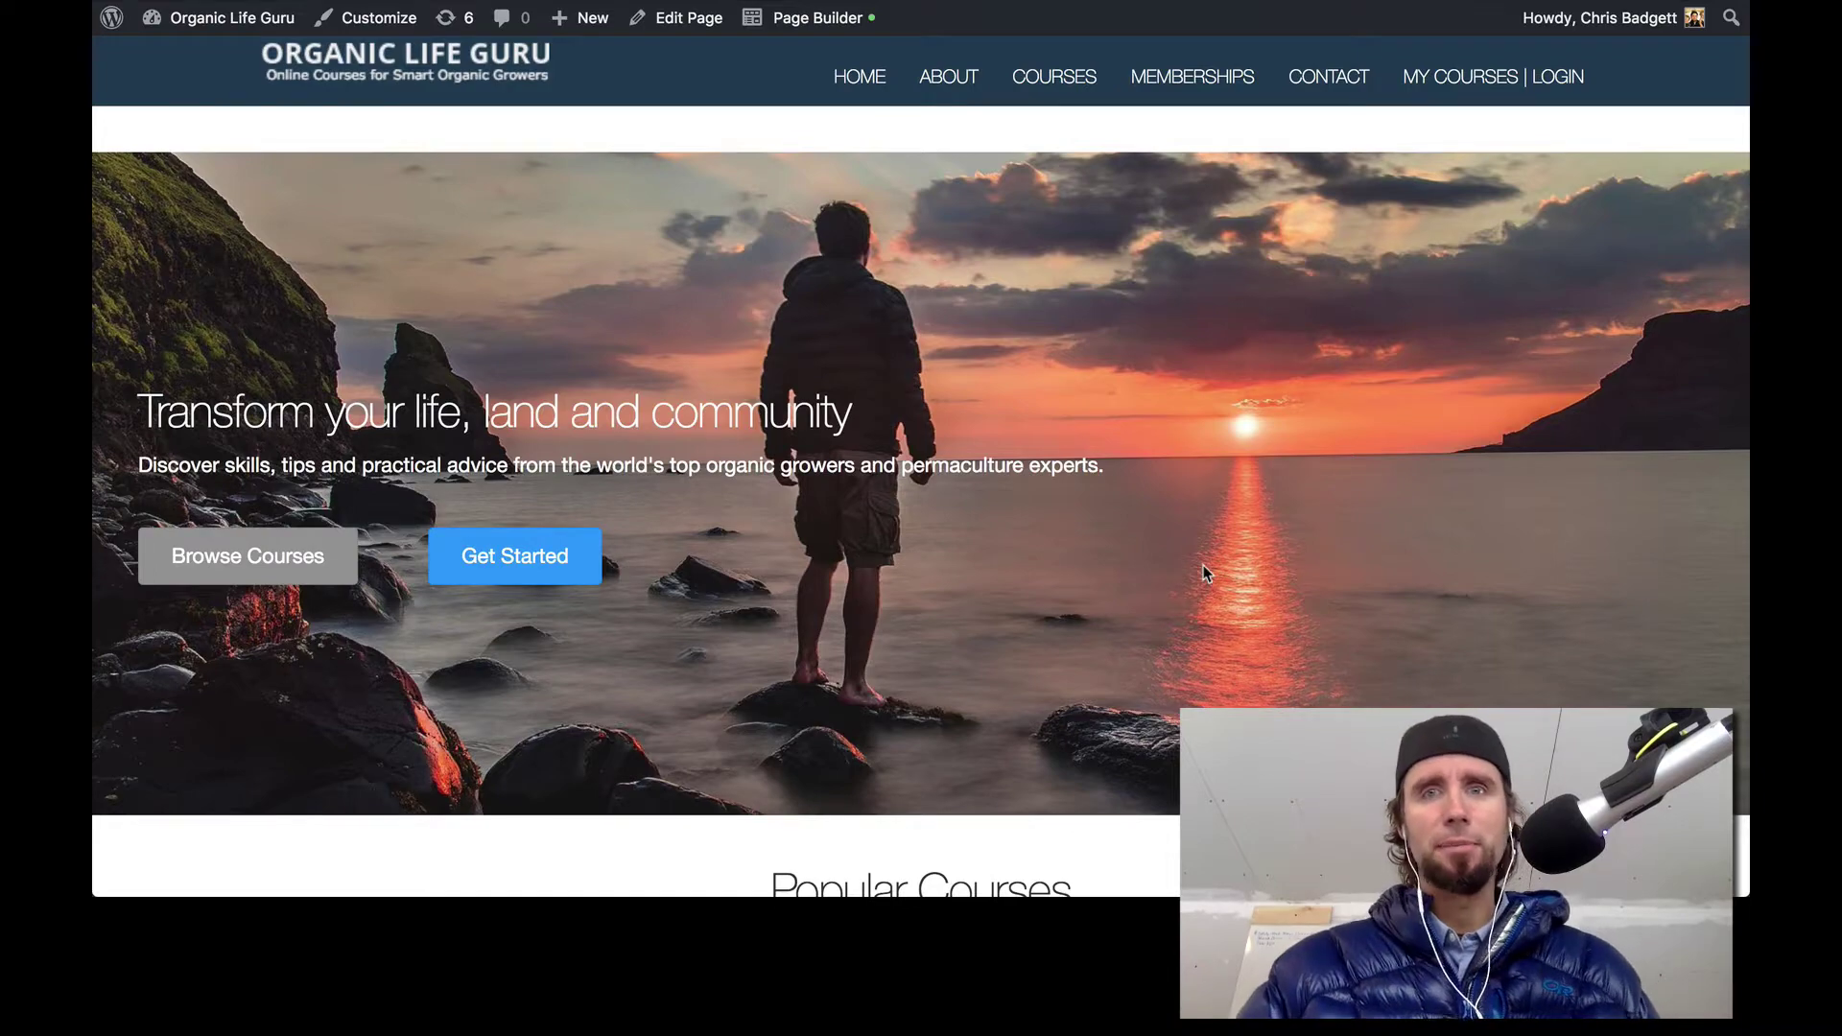
{"action": "scroll", "coordinate": [1142, 514], "scroll_direction": "down", "scroll_amount": 3}
{"action": "scroll", "coordinate": [1128, 512], "scroll_direction": "down", "scroll_amount": 10}
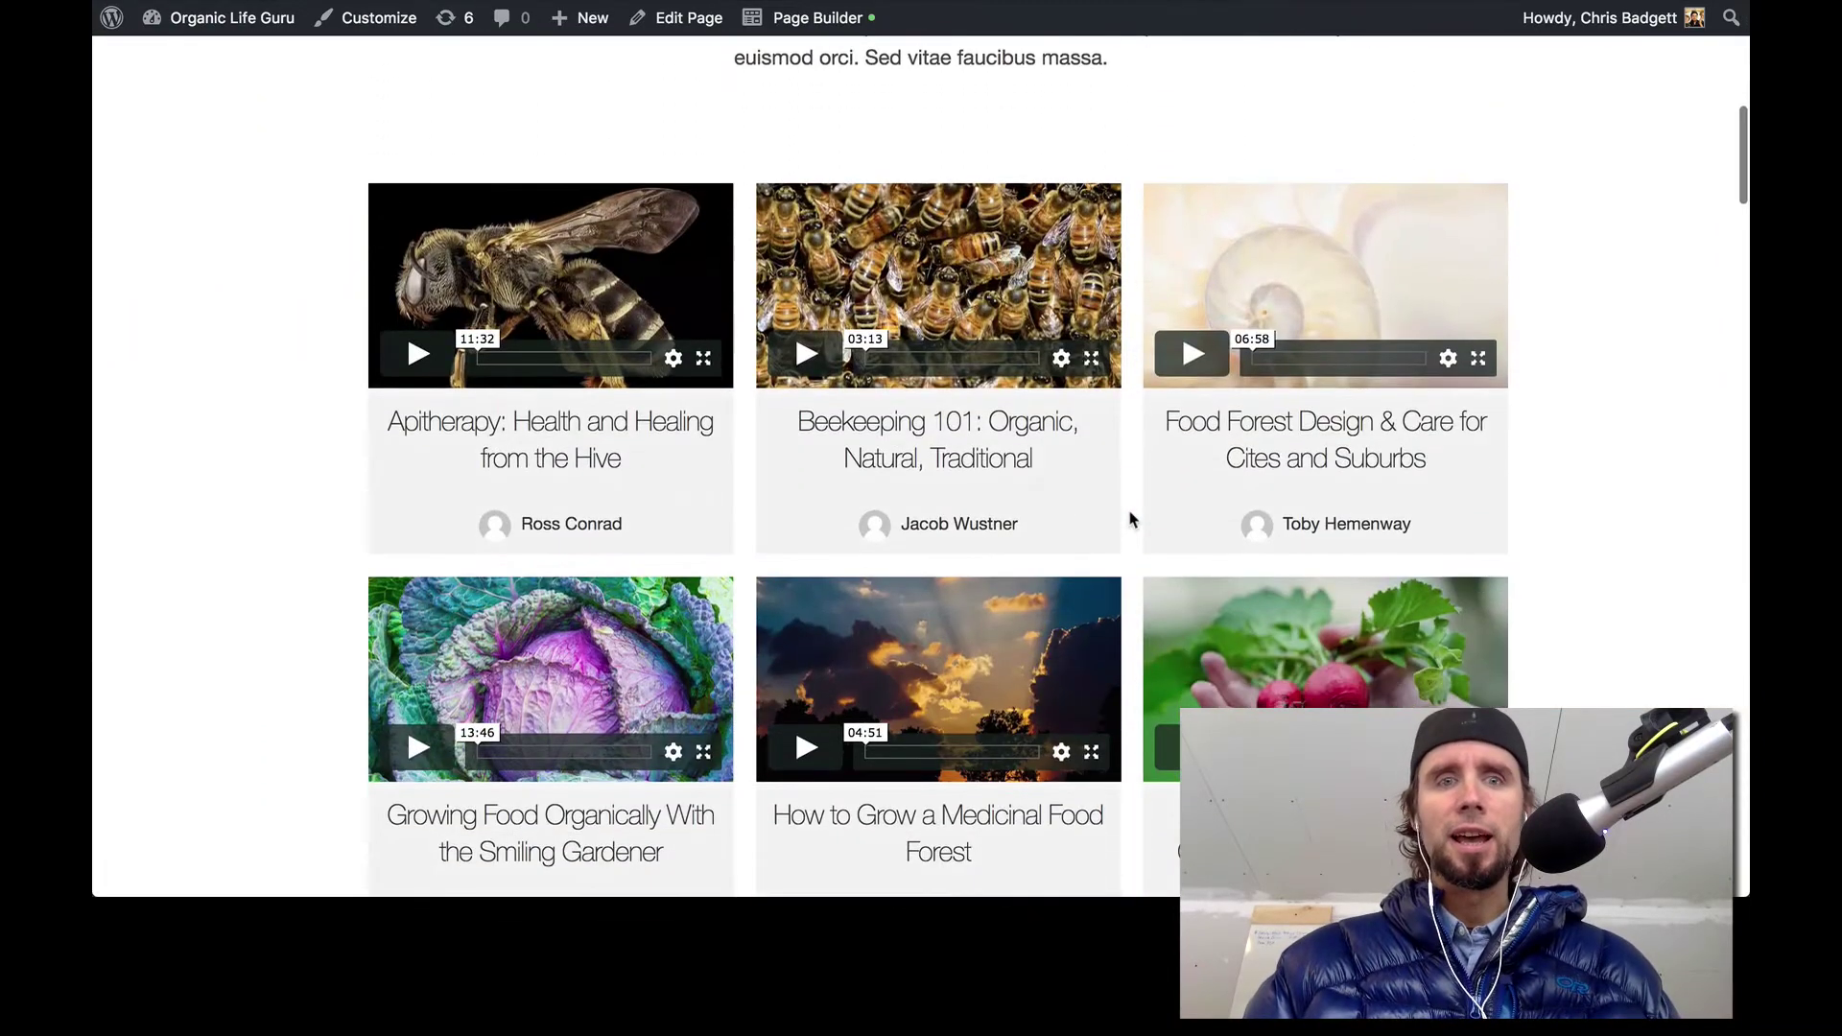
{"action": "scroll", "coordinate": [1130, 519], "scroll_direction": "down", "scroll_amount": 15}
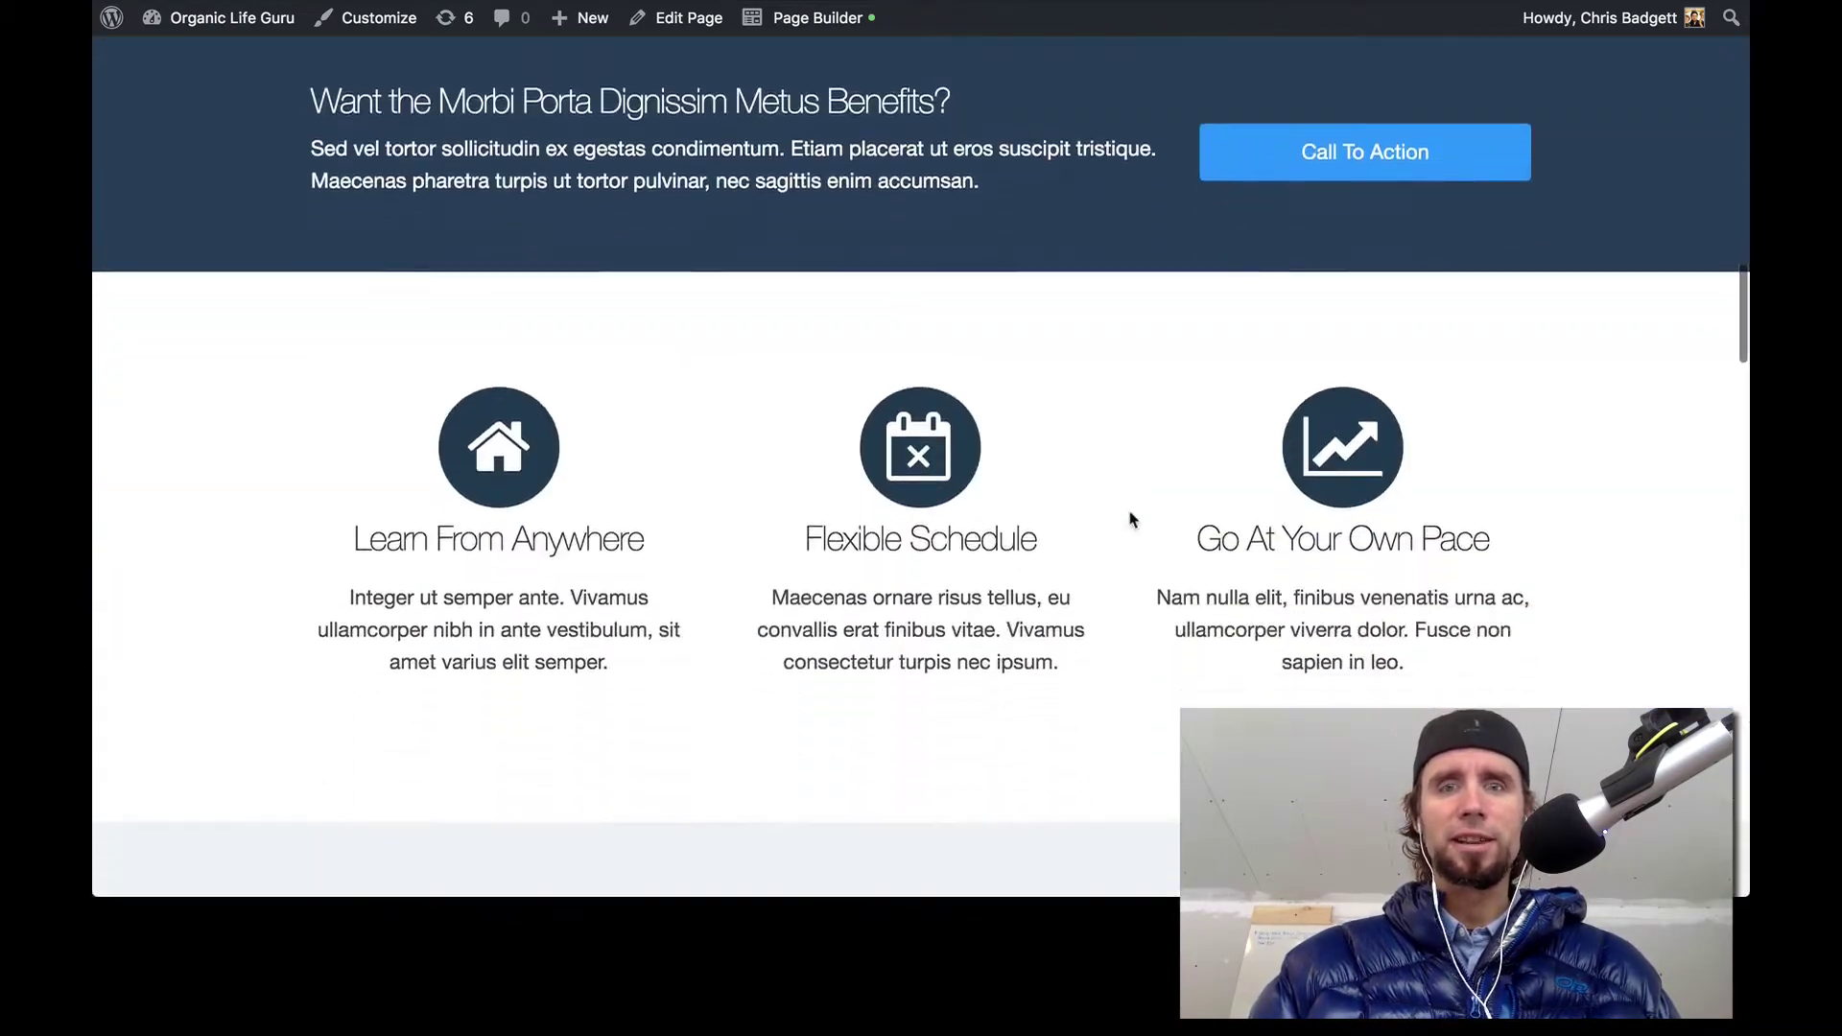
{"action": "scroll", "coordinate": [1131, 511], "scroll_direction": "down", "scroll_amount": 10}
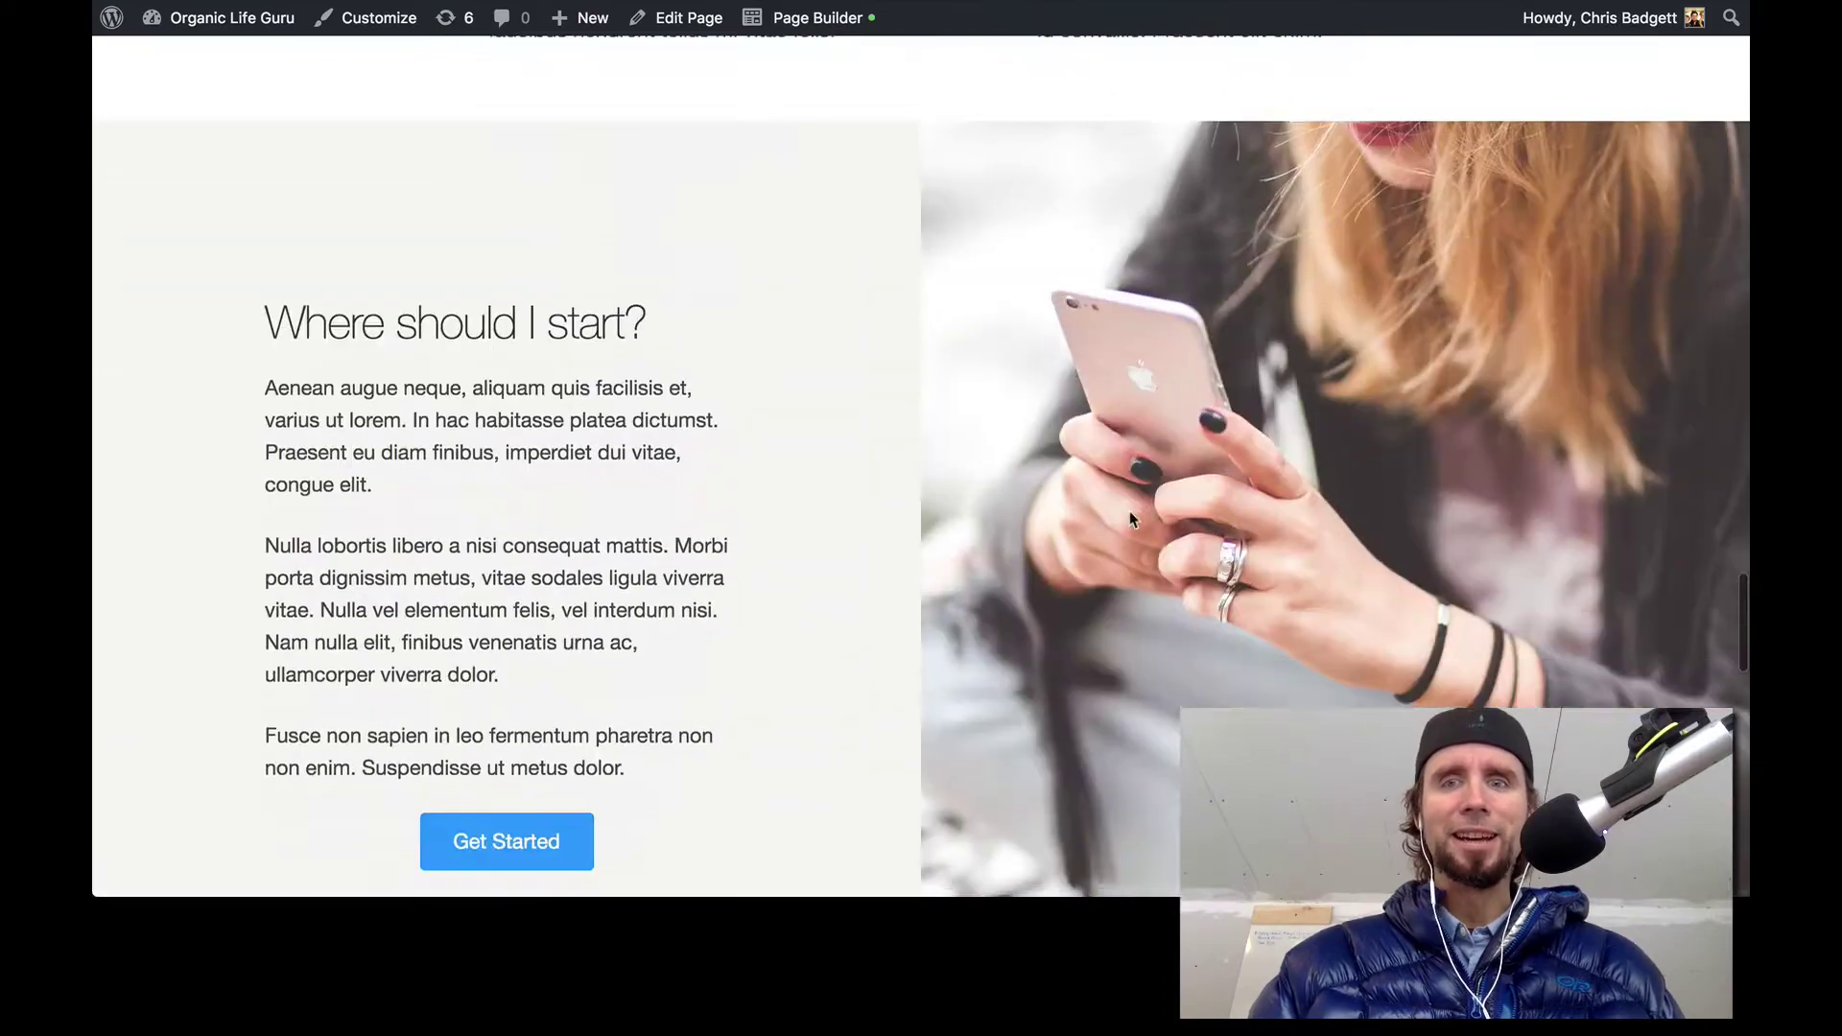
{"action": "scroll", "coordinate": [1131, 510], "scroll_direction": "up", "scroll_amount": 8}
{"action": "scroll", "coordinate": [1130, 512], "scroll_direction": "down", "scroll_amount": 8}
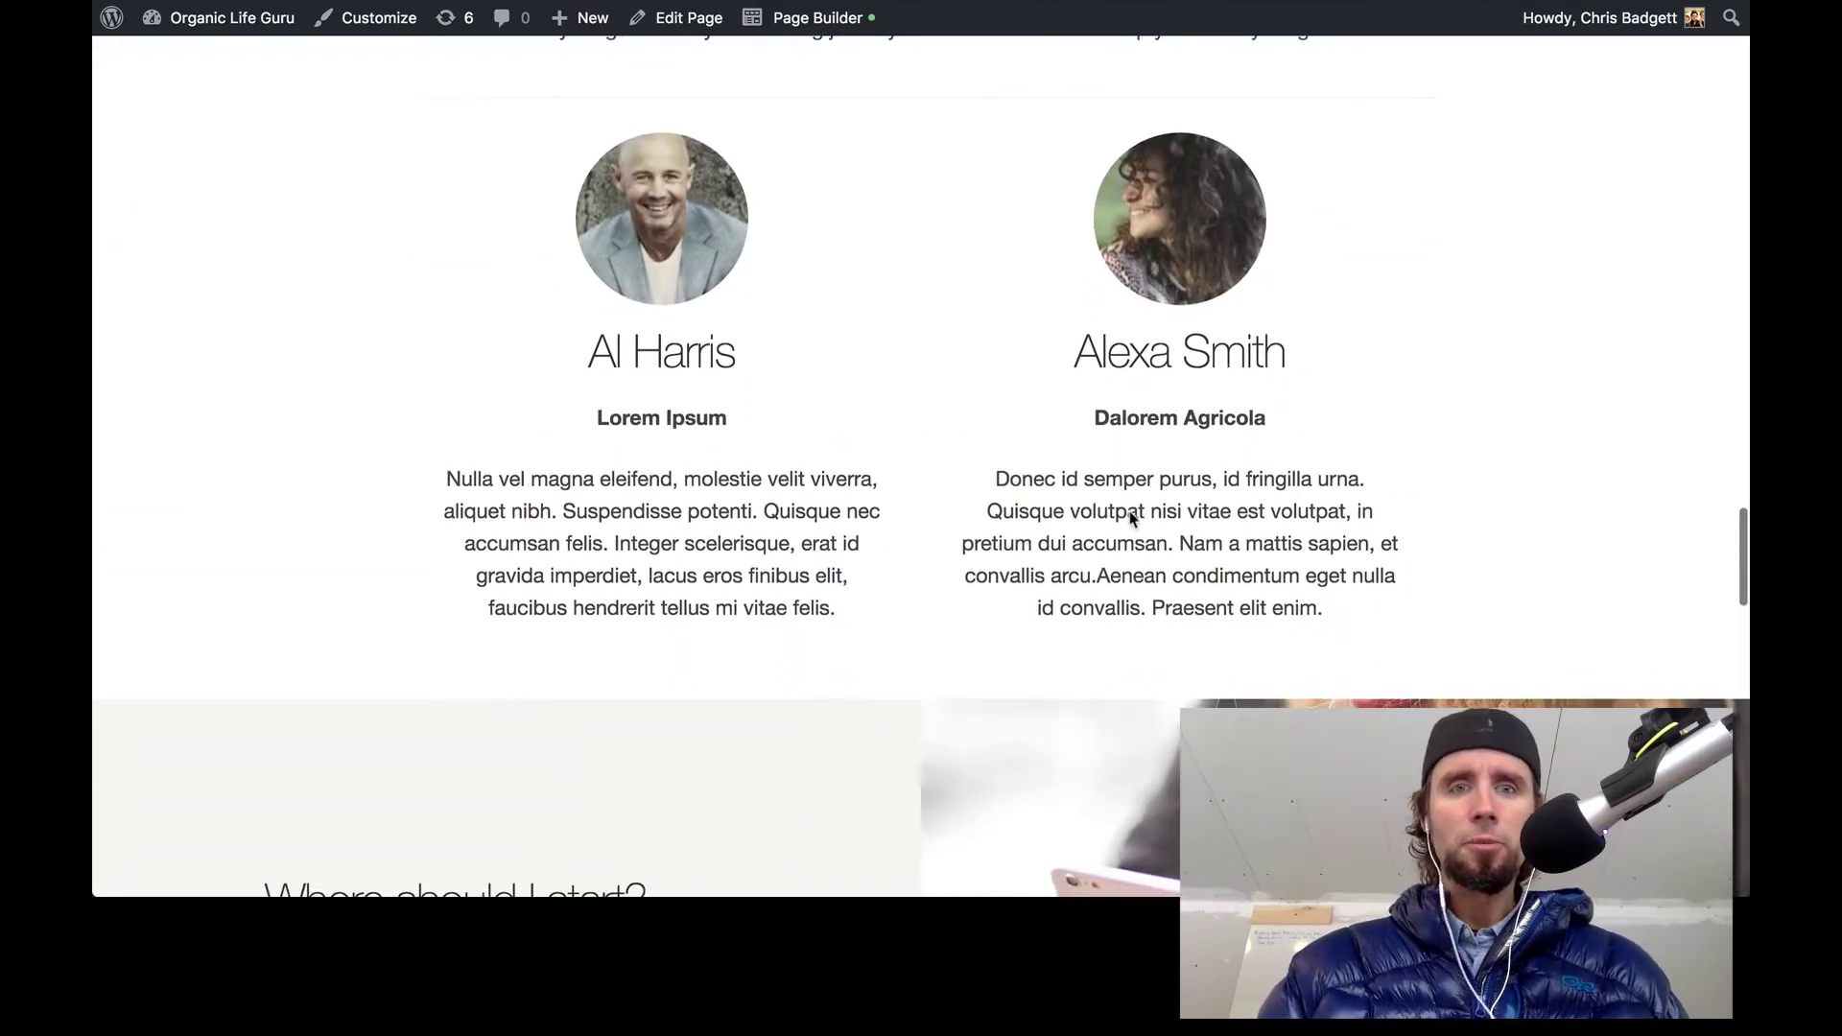
{"action": "scroll", "coordinate": [1226, 433], "scroll_direction": "up", "scroll_amount": 15}
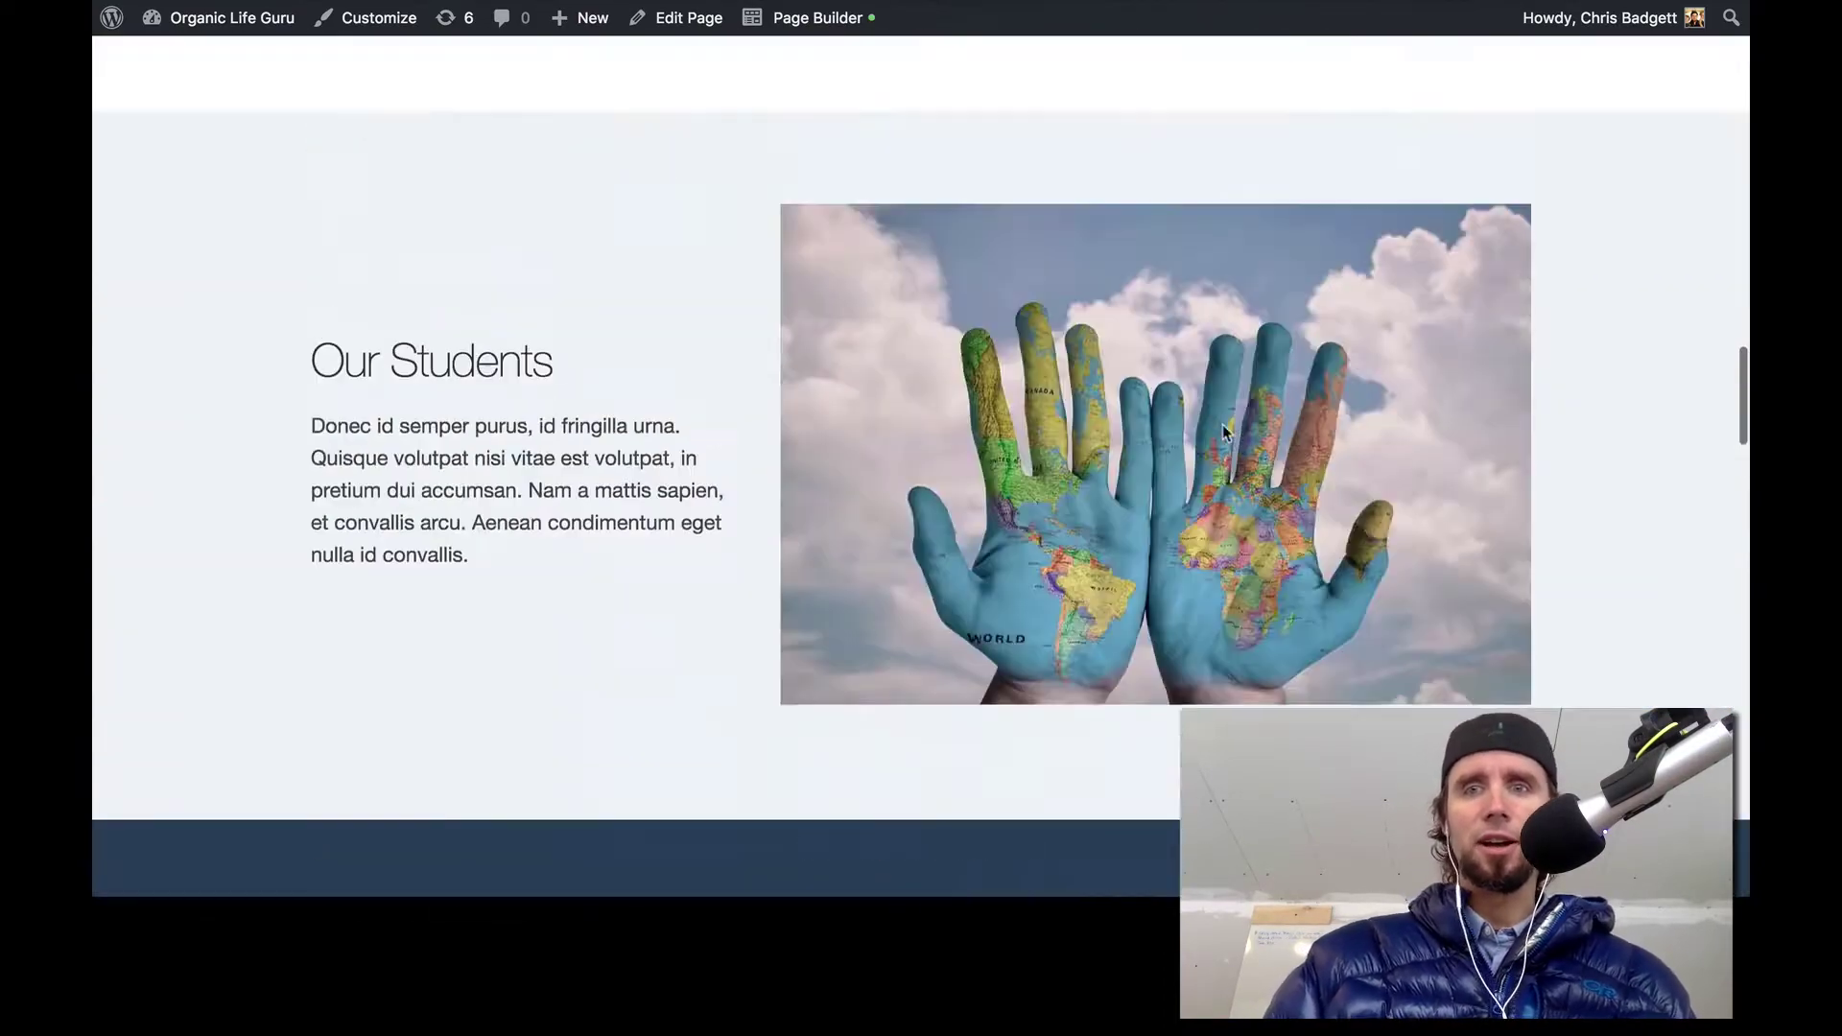
{"action": "scroll", "coordinate": [1224, 433], "scroll_direction": "up", "scroll_amount": 8}
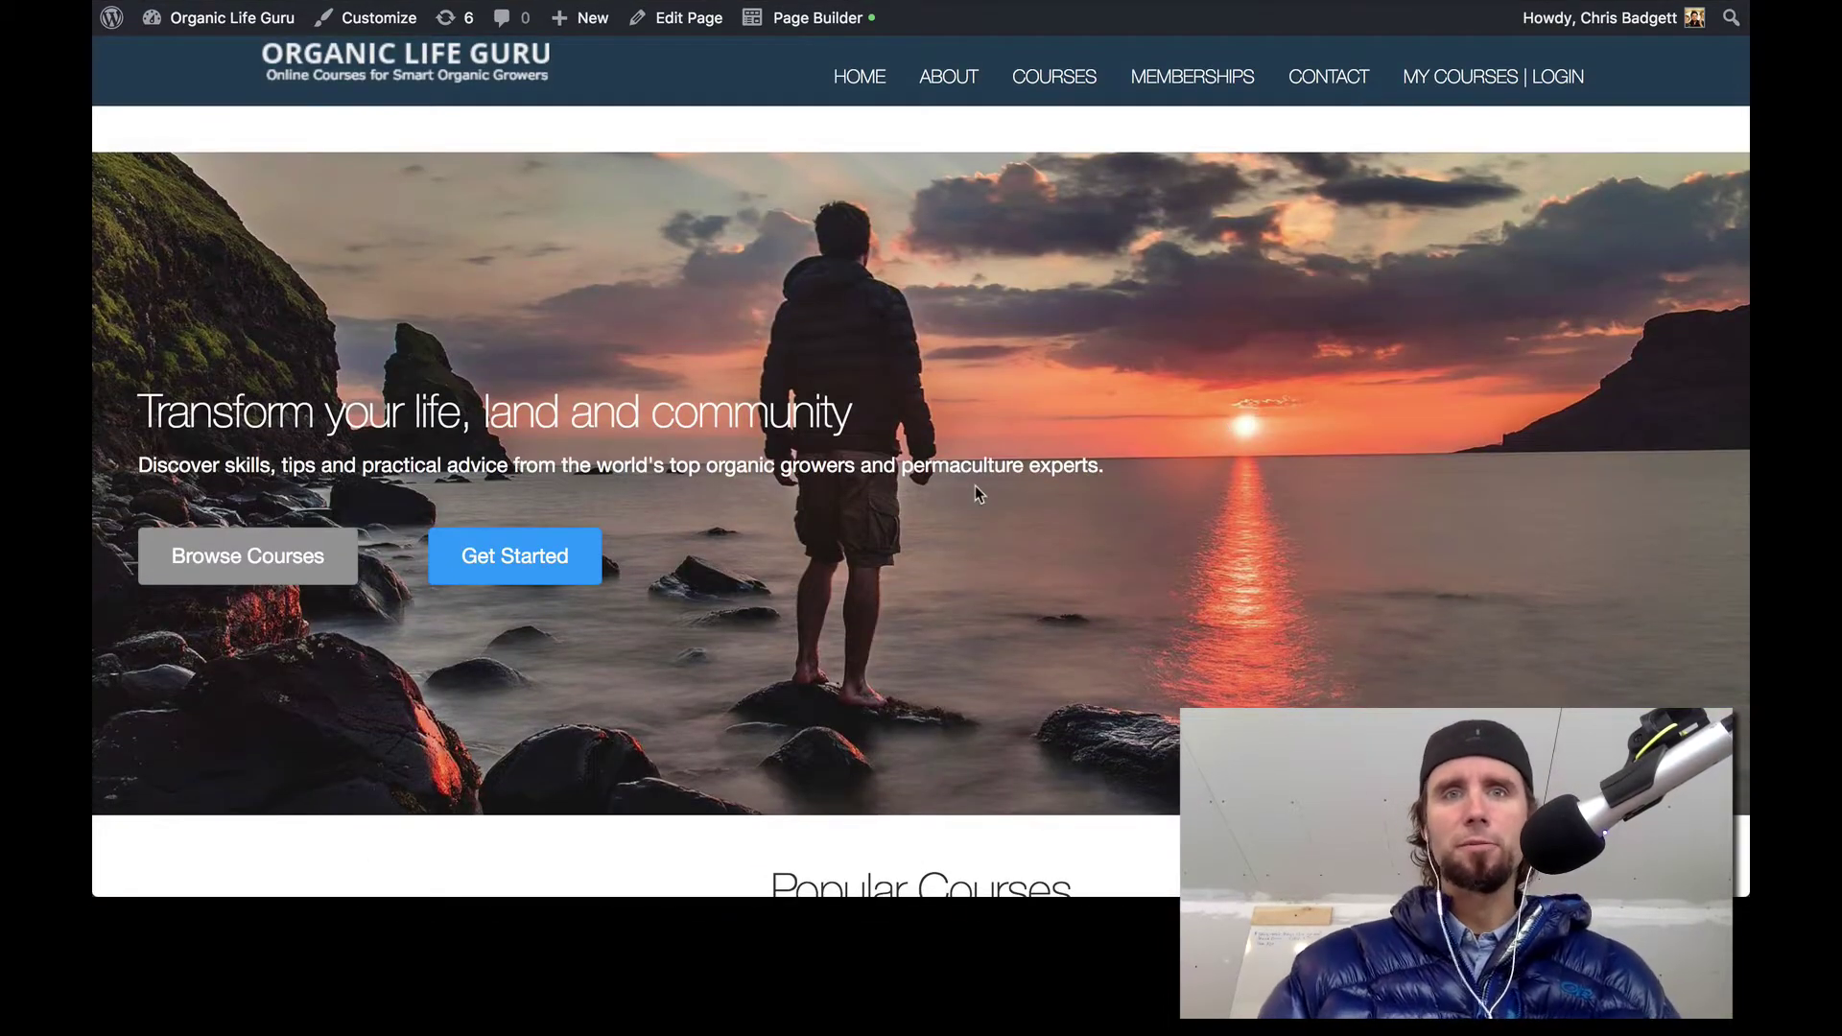
{"action": "left_click", "coordinate": [799, 22]}
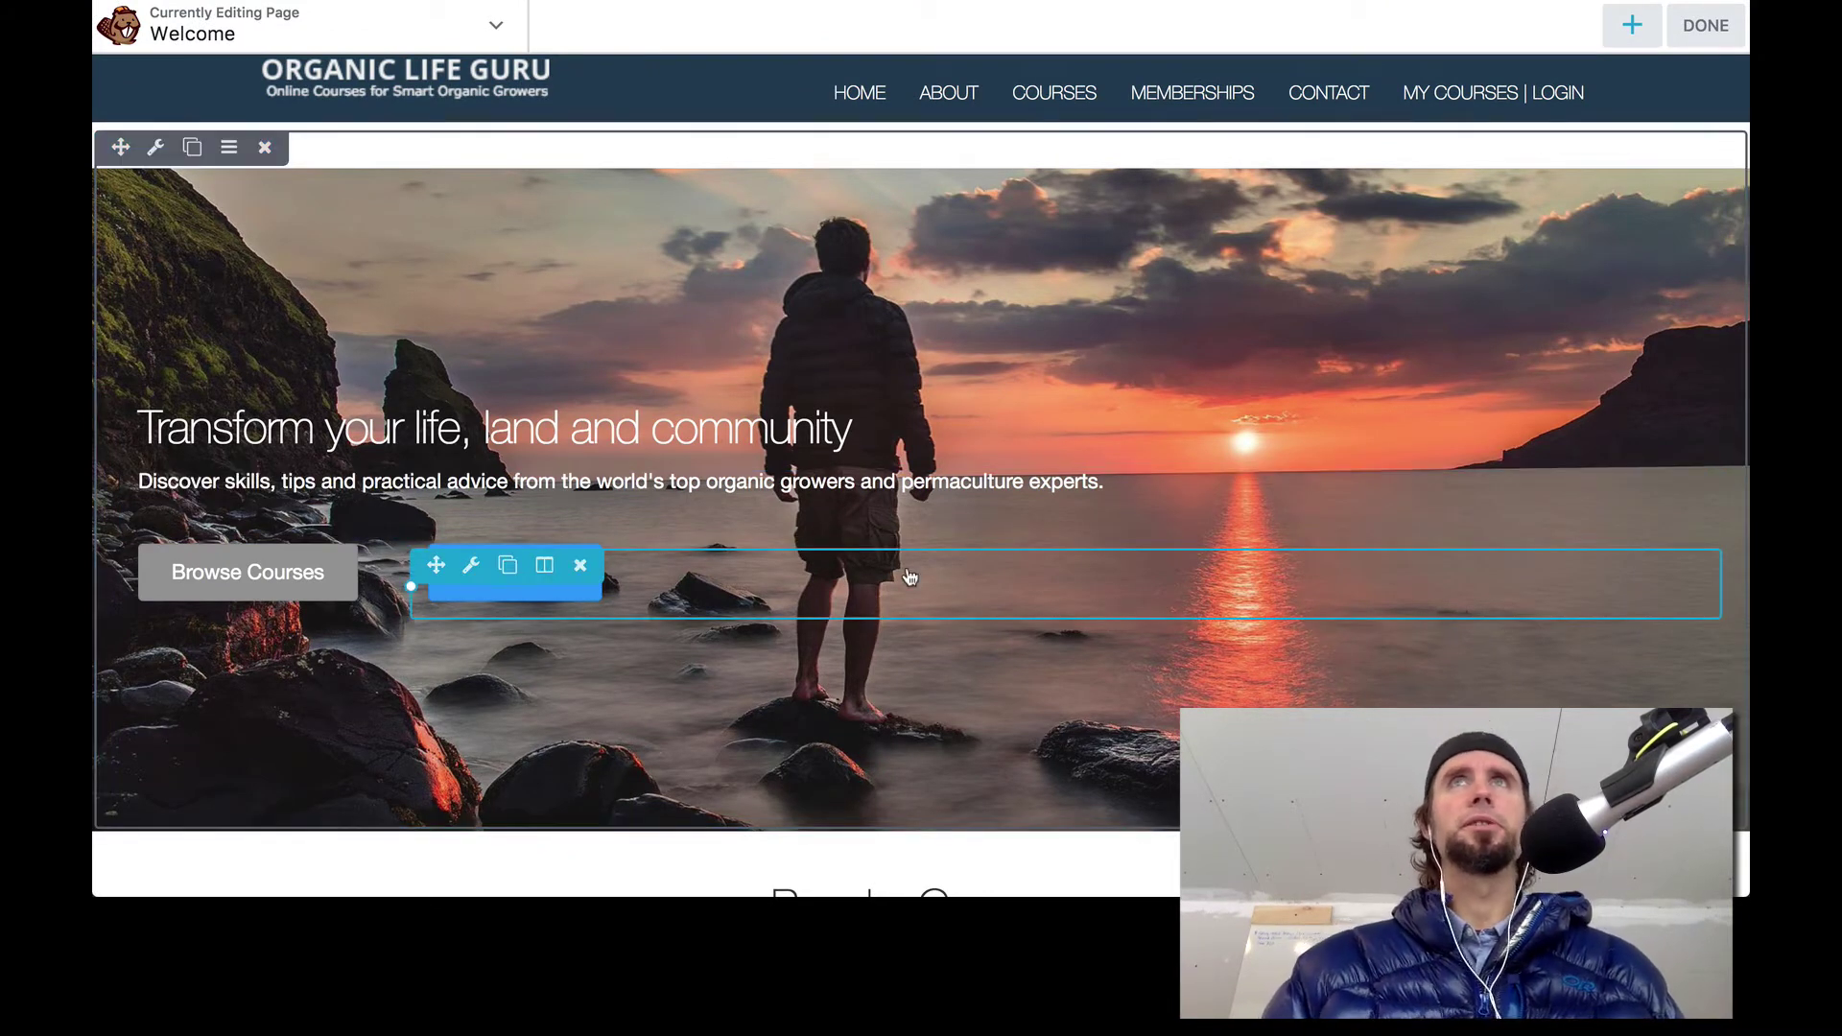
Inspect the hero heading's text in its settings, then cancel without changes
{"action": "scroll", "coordinate": [910, 576], "scroll_direction": "down", "scroll_amount": 3}
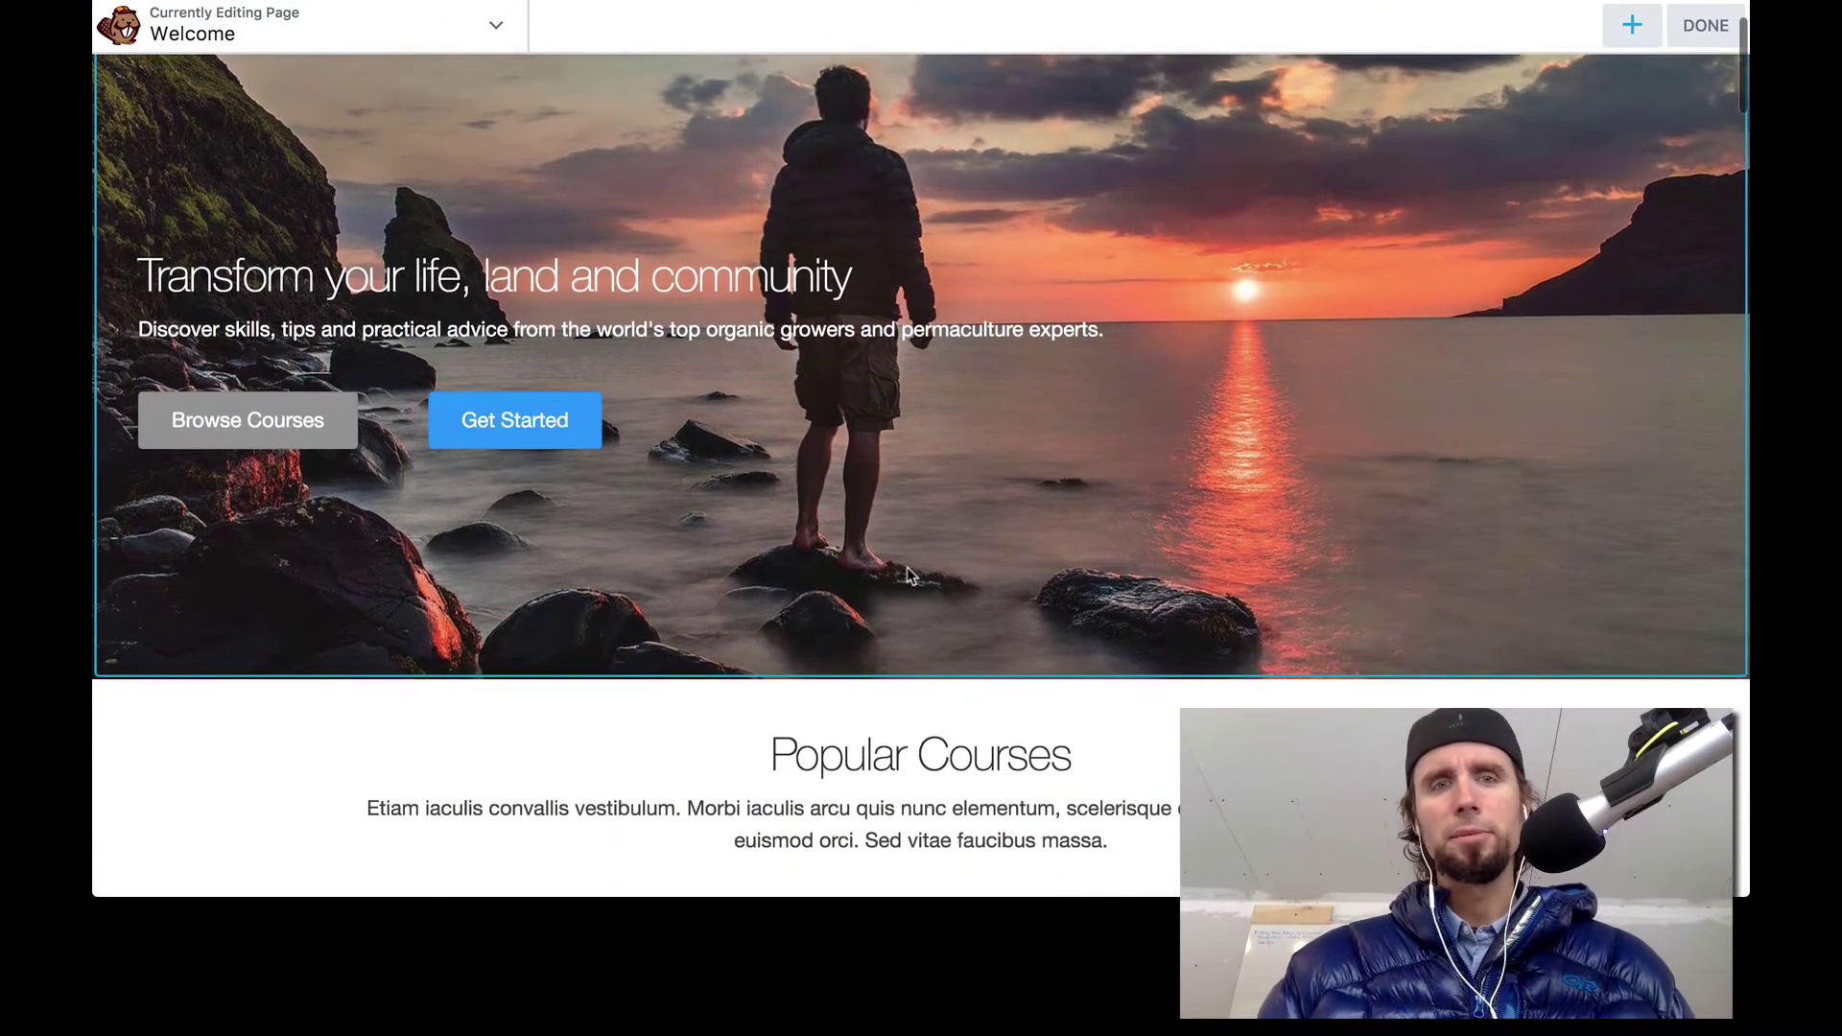
{"action": "scroll", "coordinate": [909, 575], "scroll_direction": "up", "scroll_amount": 2}
{"action": "scroll", "coordinate": [910, 576], "scroll_direction": "up", "scroll_amount": 1}
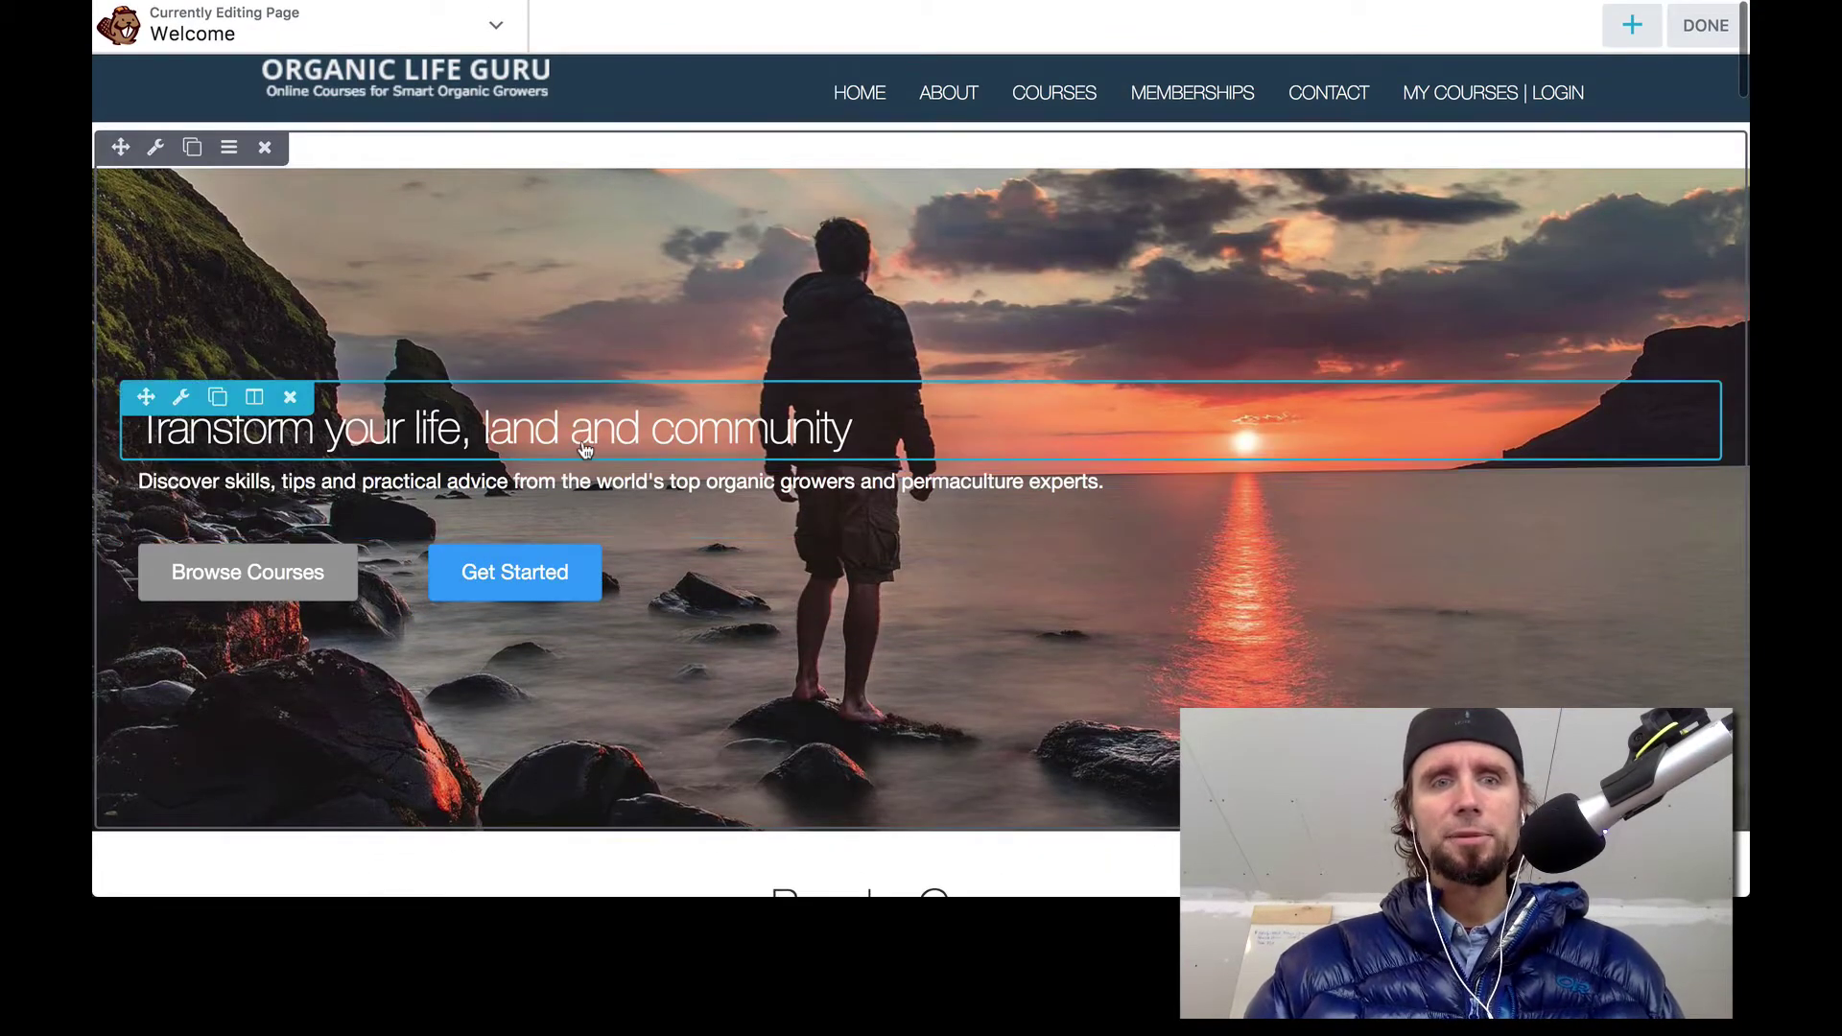
{"action": "left_click", "coordinate": [509, 429]}
{"action": "left_click_drag", "start_coordinate": [332, 288], "coordinate": [428, 288]}
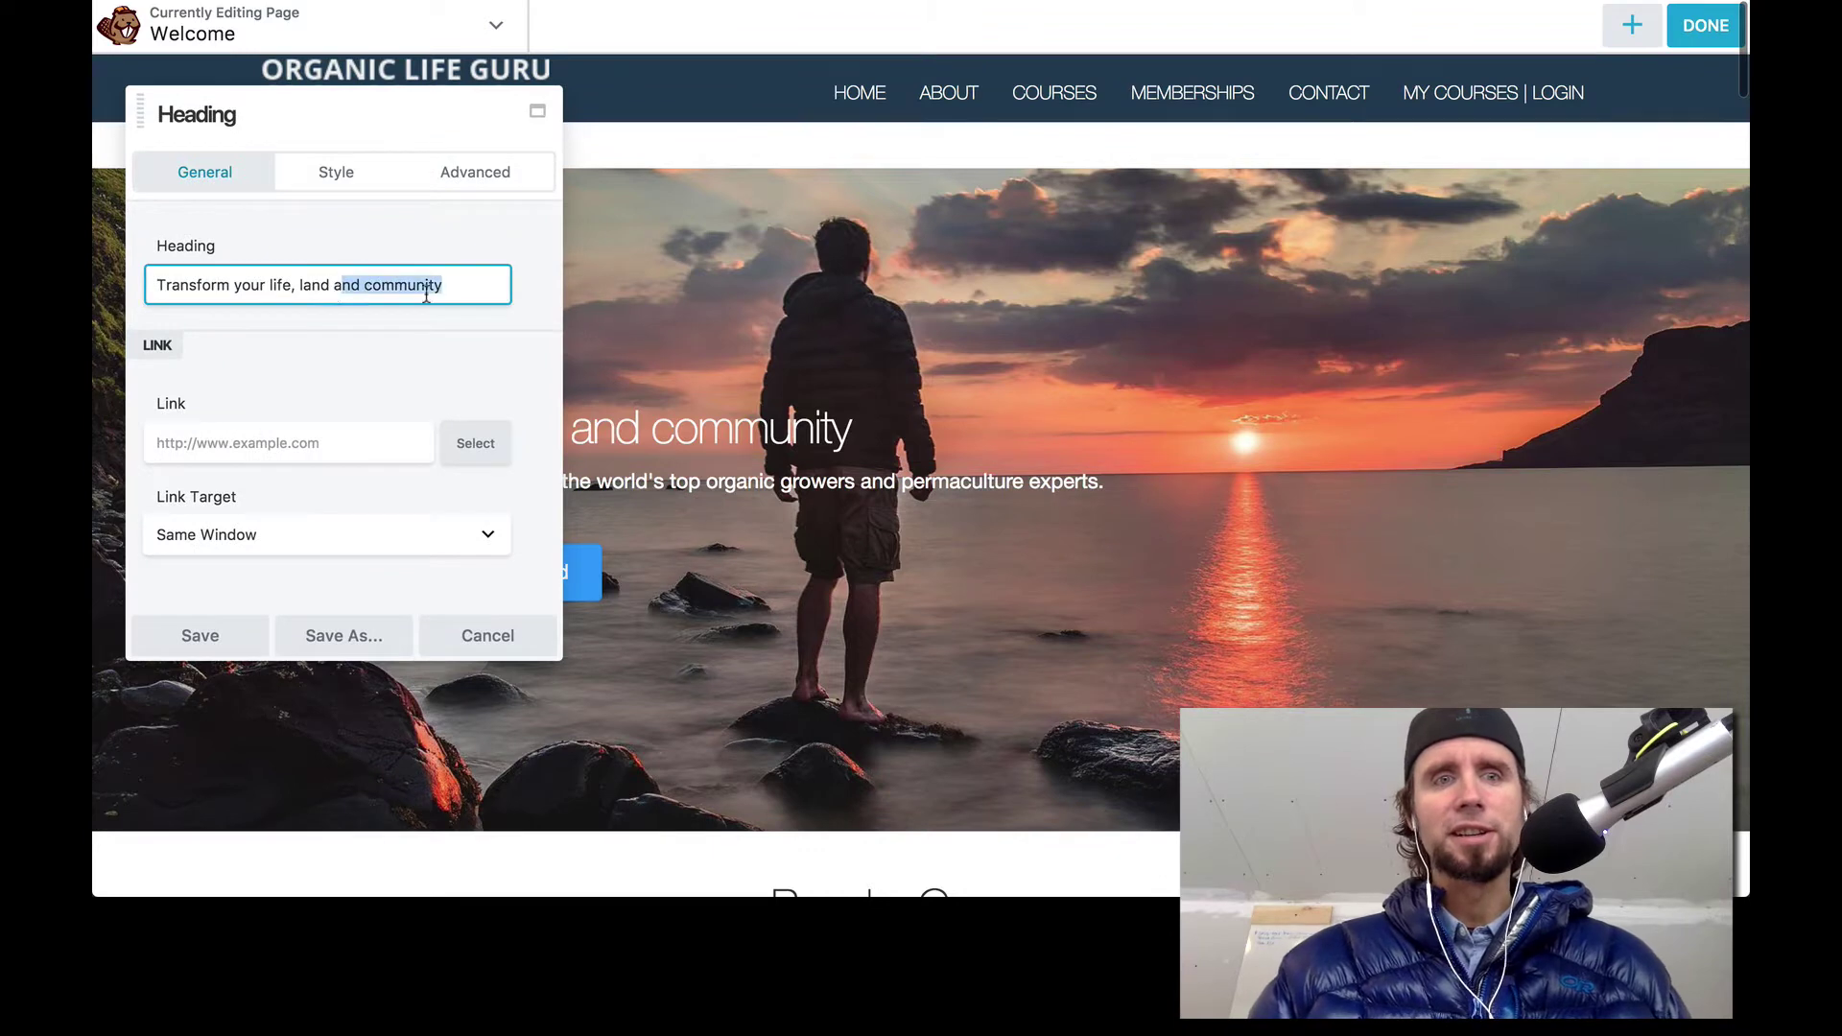
{"action": "left_click", "coordinate": [428, 288]}
{"action": "left_click", "coordinate": [952, 293]}
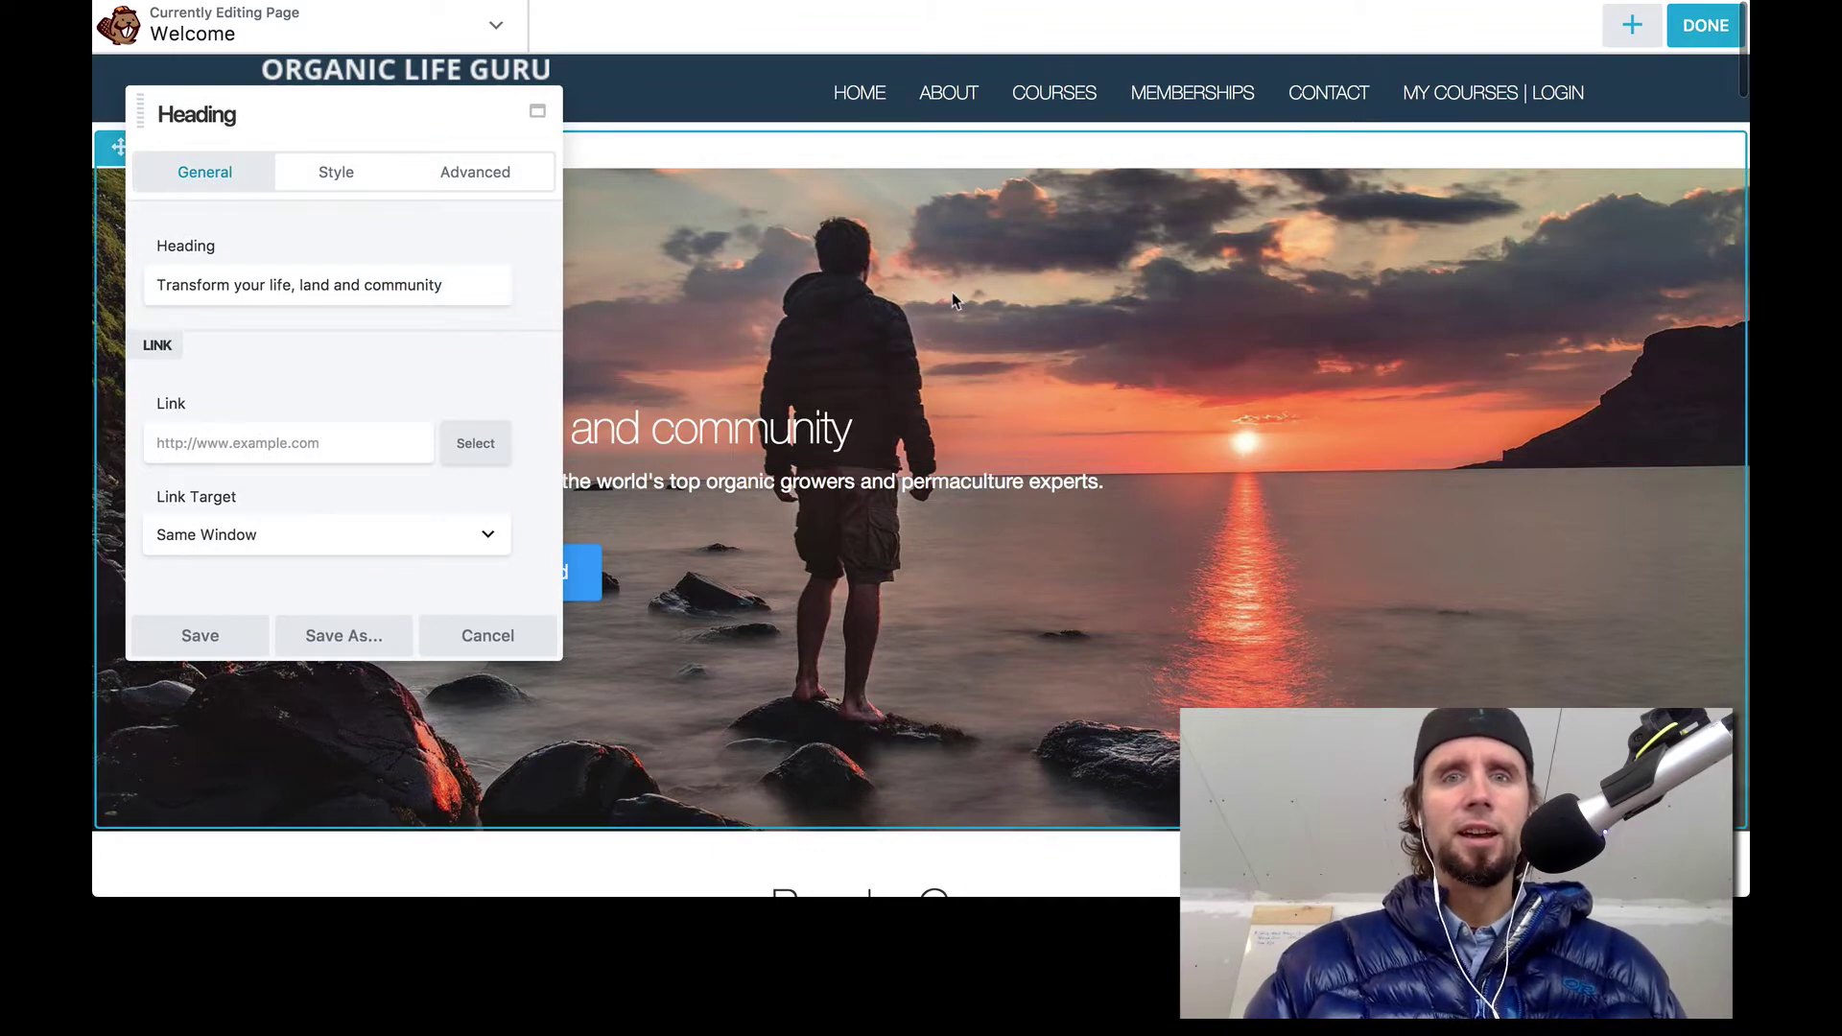
{"action": "left_click", "coordinate": [513, 651]}
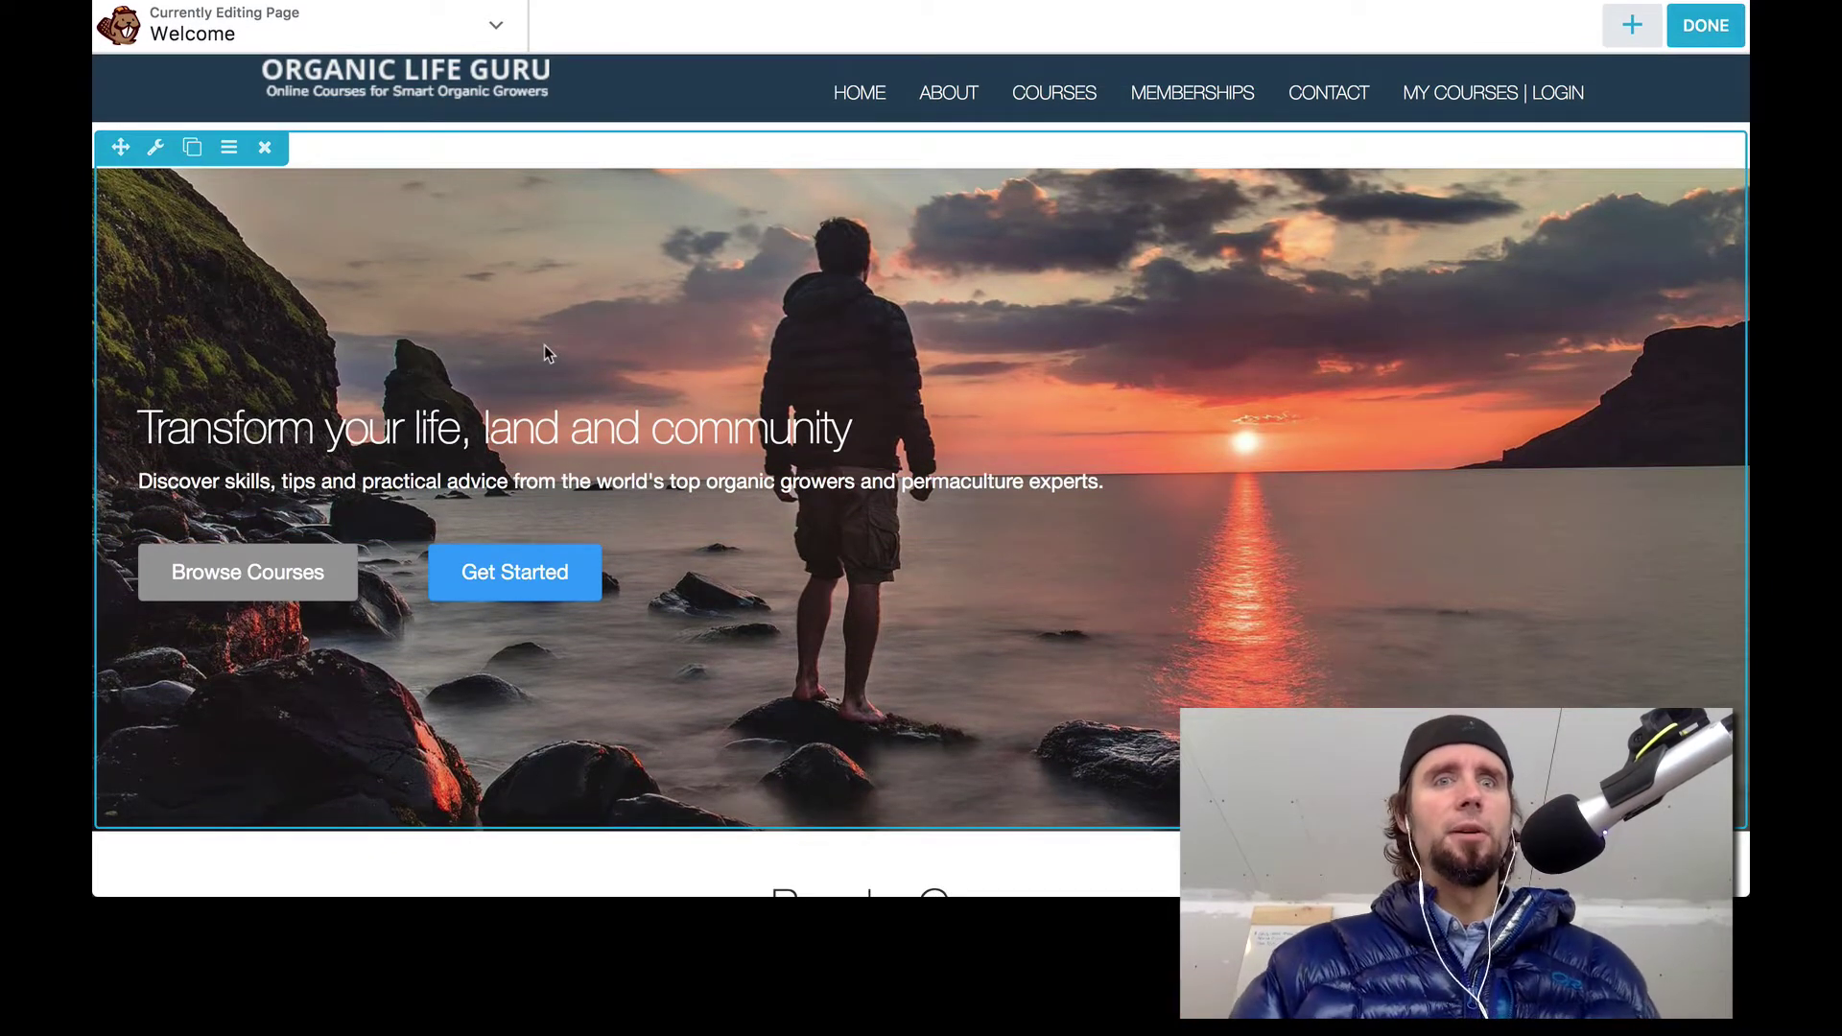
{"action": "scroll", "coordinate": [544, 343], "scroll_direction": "down", "scroll_amount": 3}
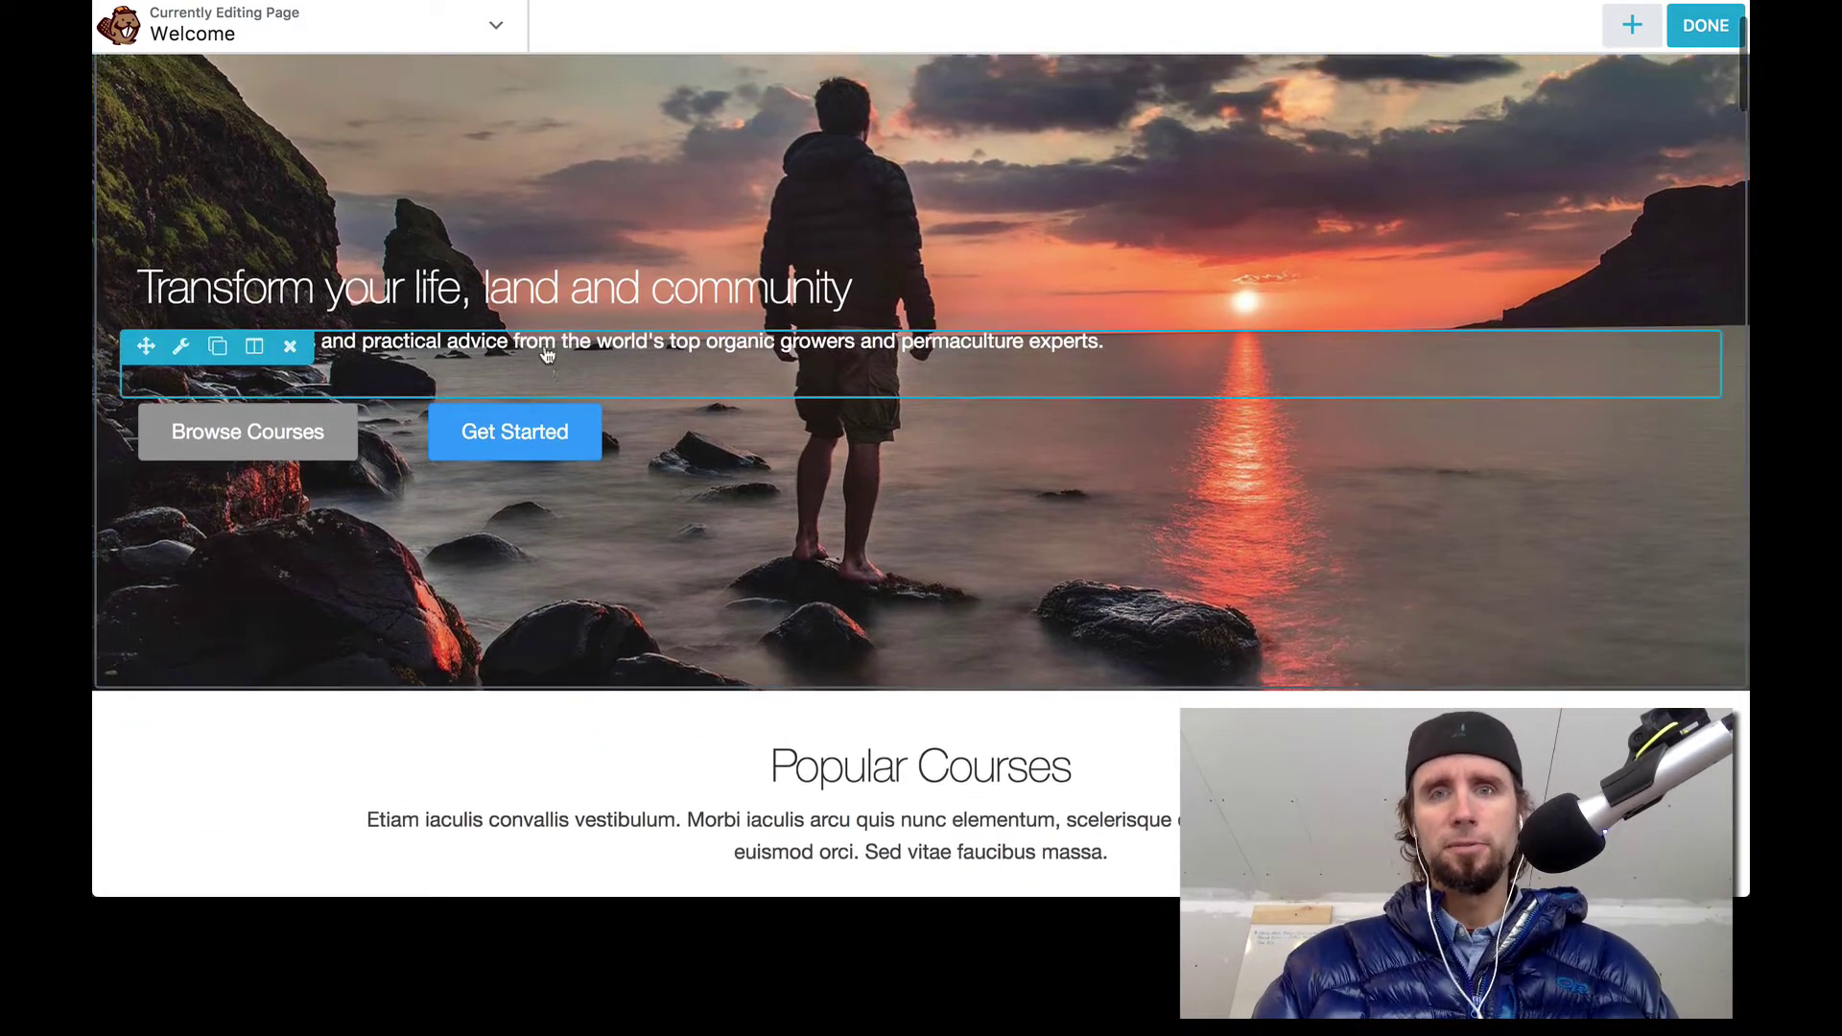
{"action": "scroll", "coordinate": [546, 355], "scroll_direction": "up", "scroll_amount": 3}
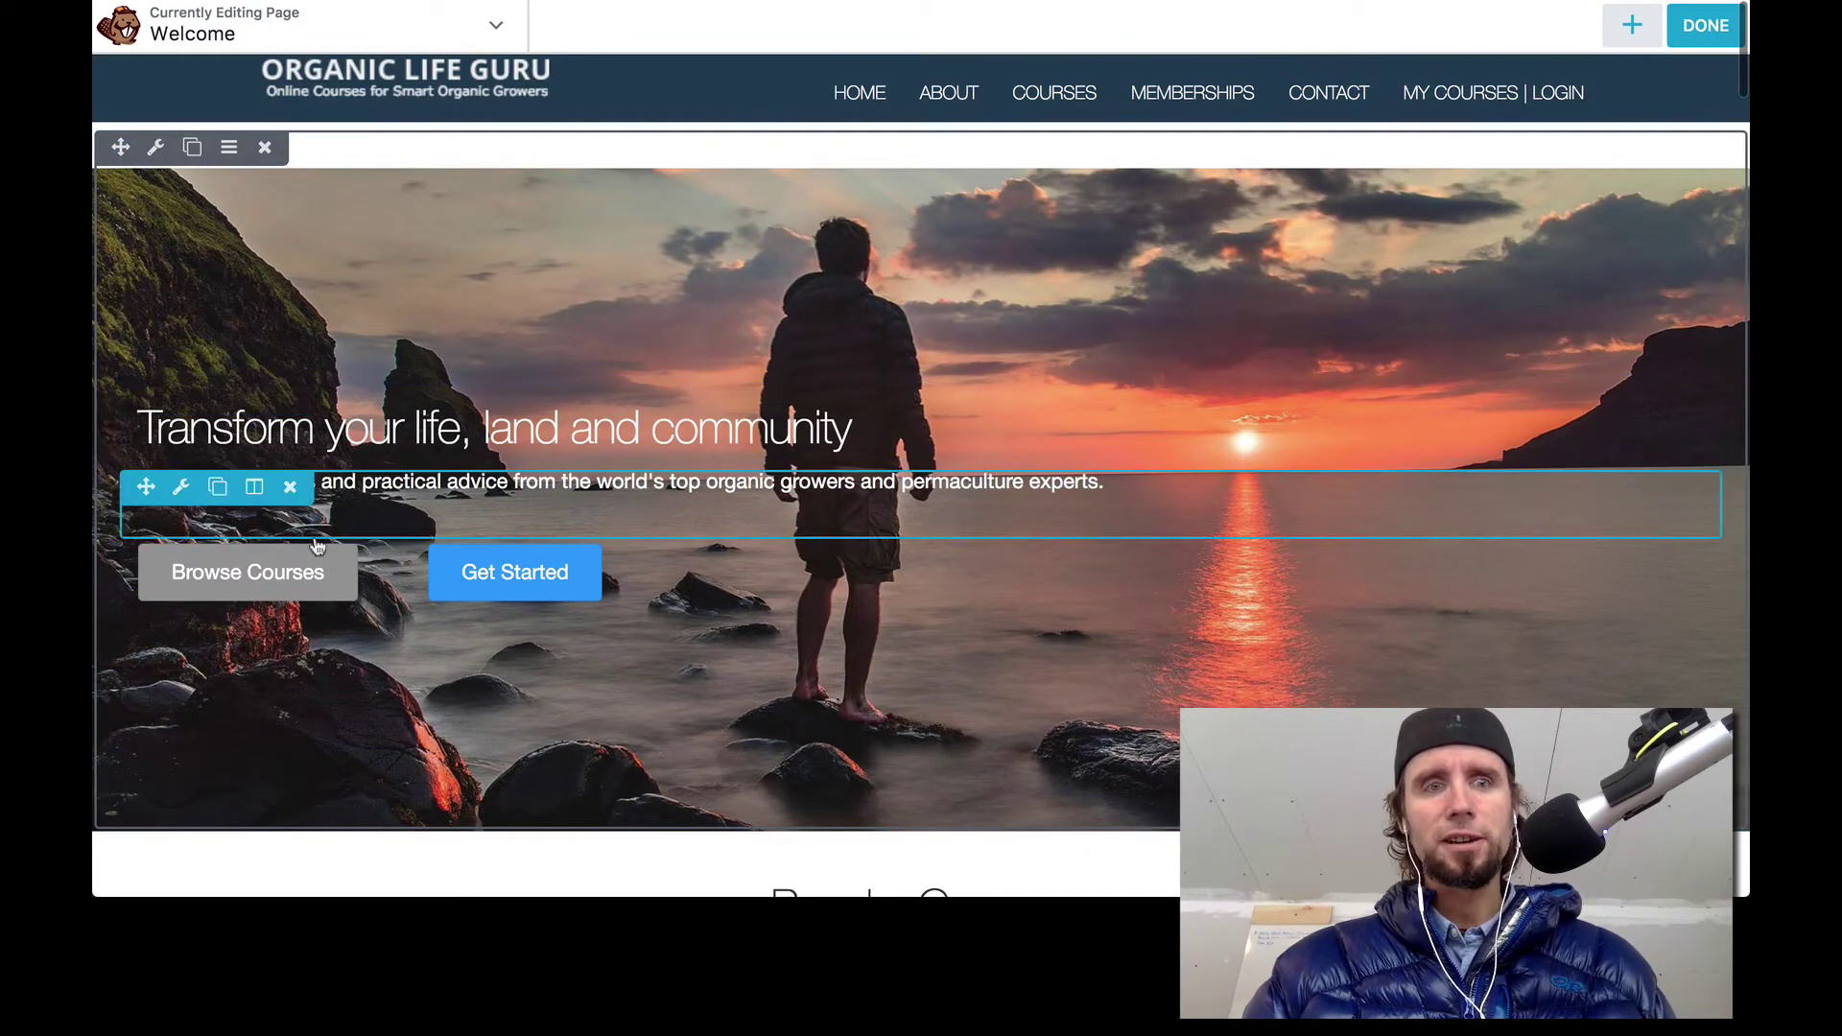
{"action": "left_click", "coordinate": [291, 567]}
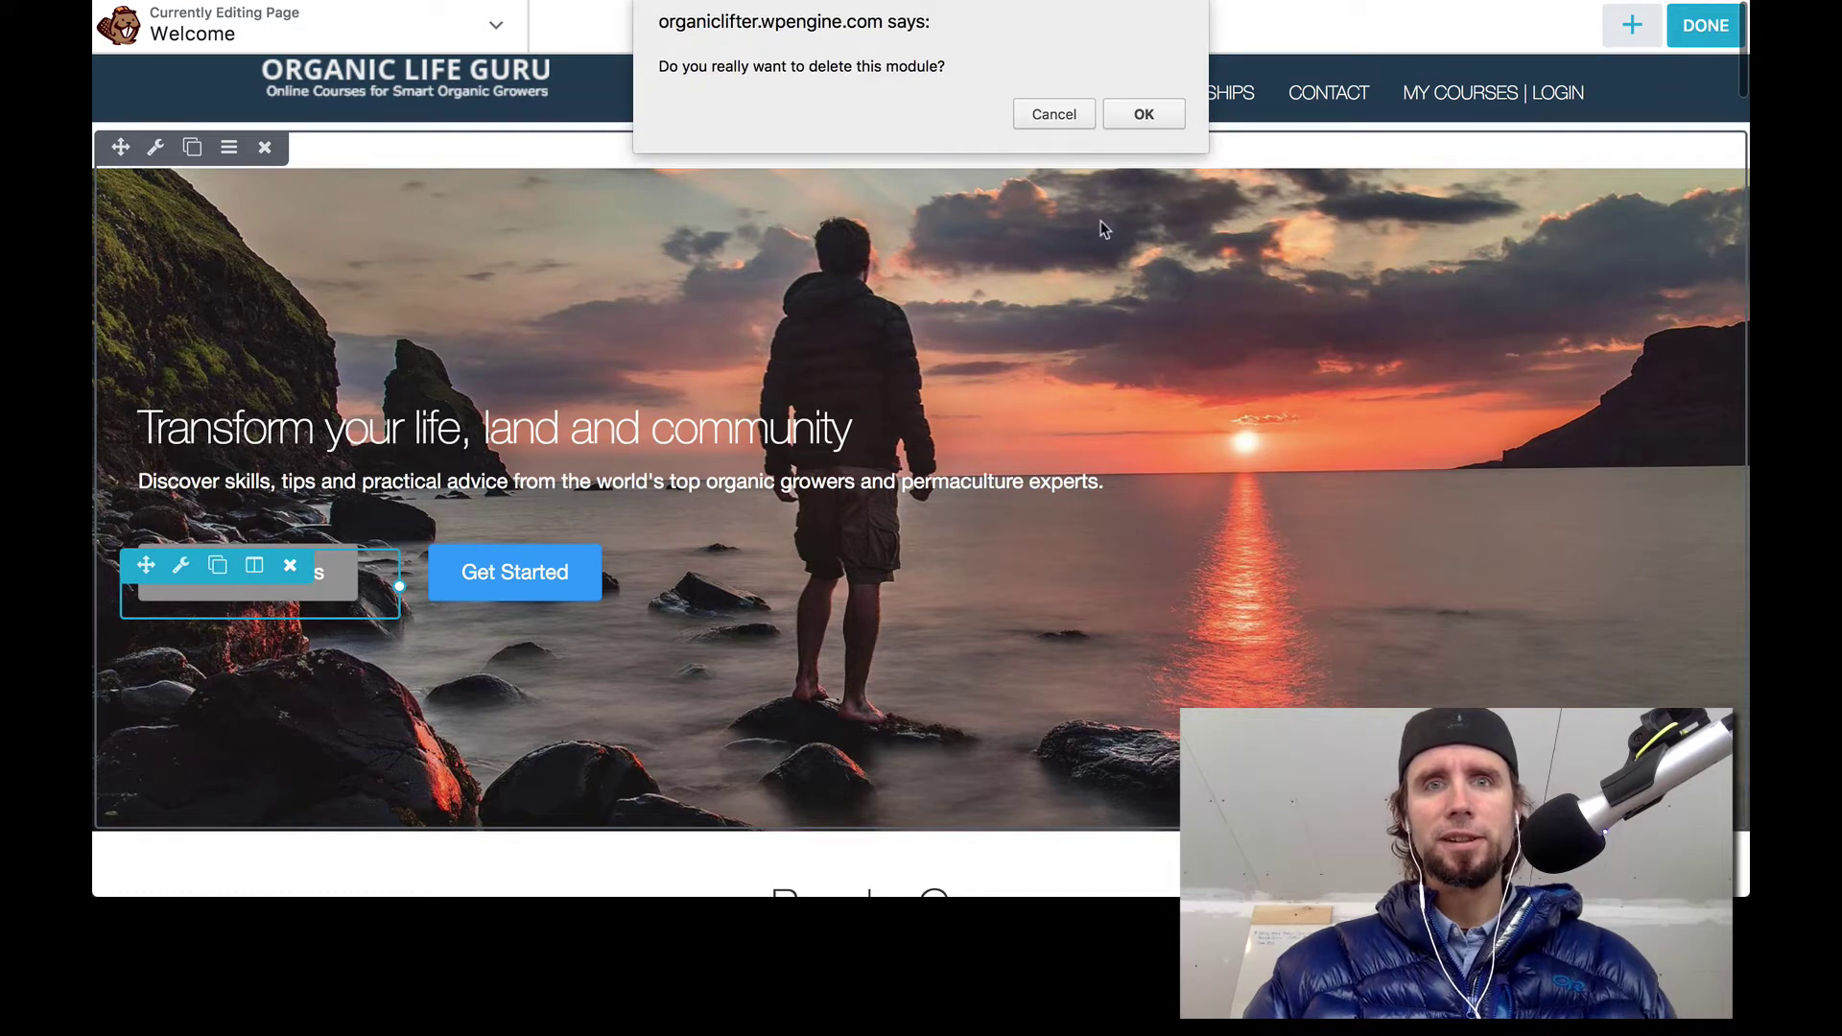
{"action": "left_click", "coordinate": [1065, 125]}
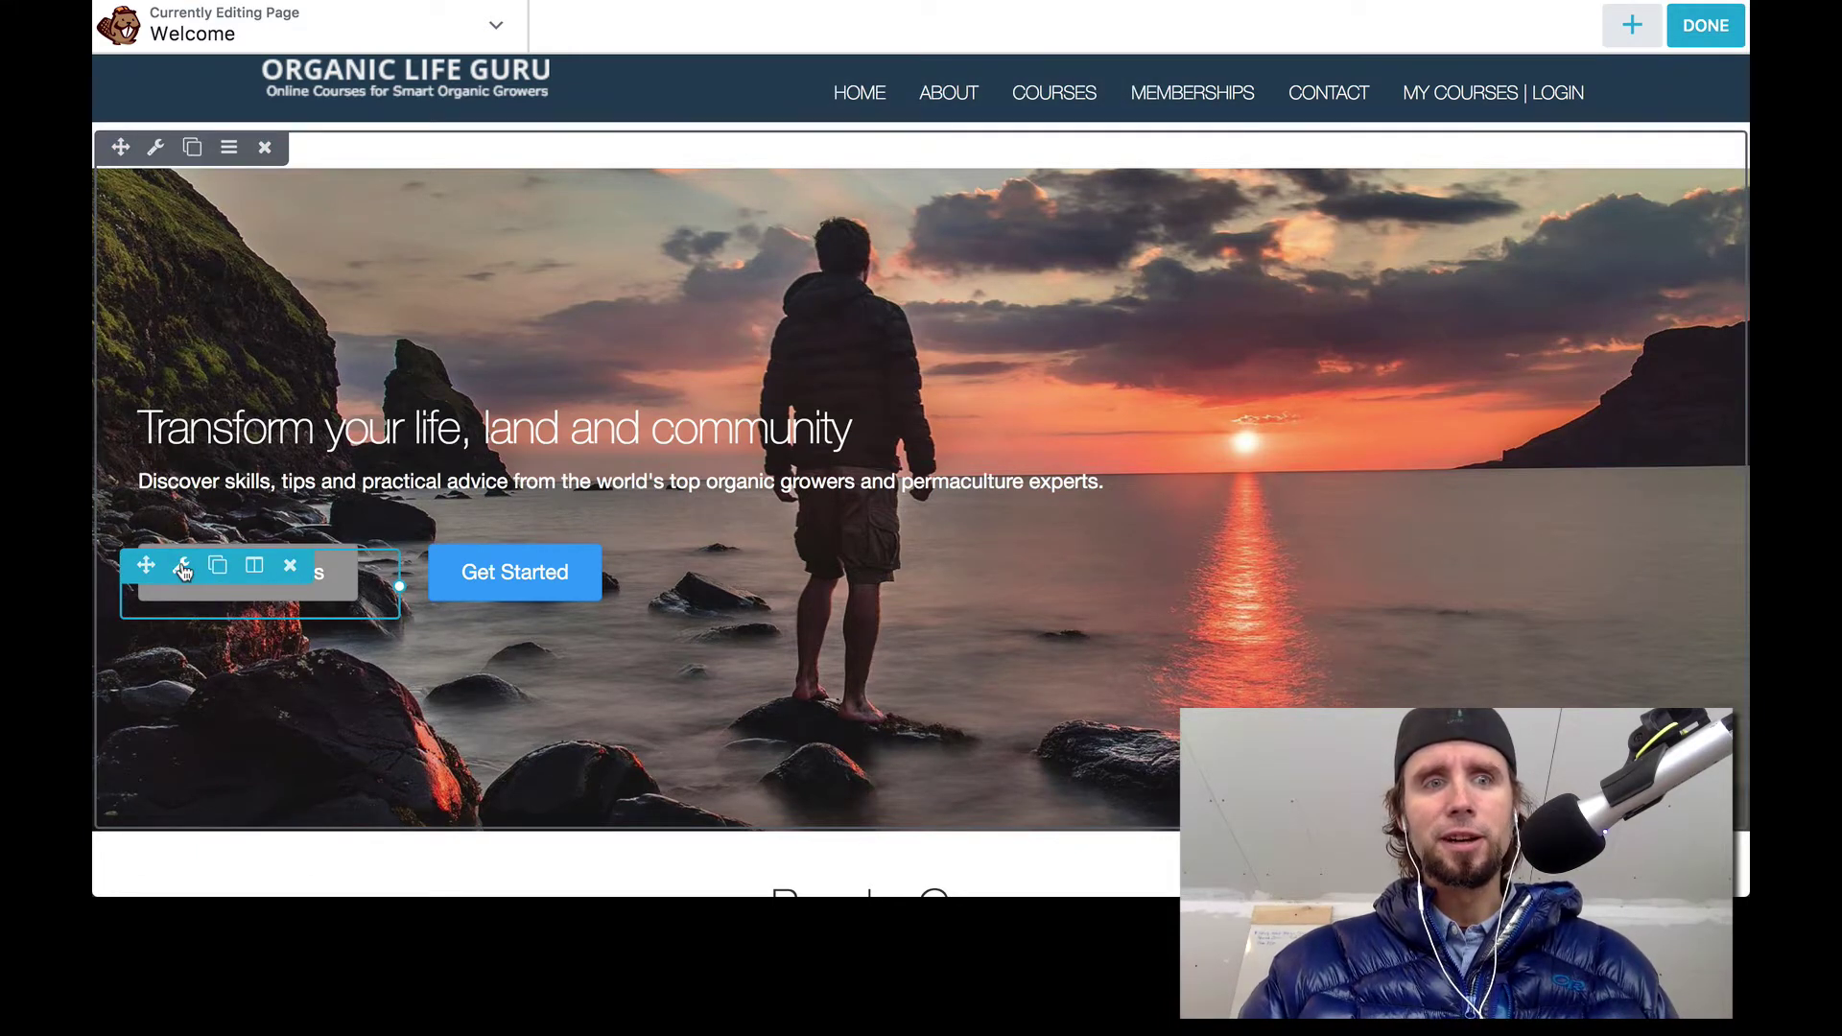
{"action": "left_click", "coordinate": [183, 569]}
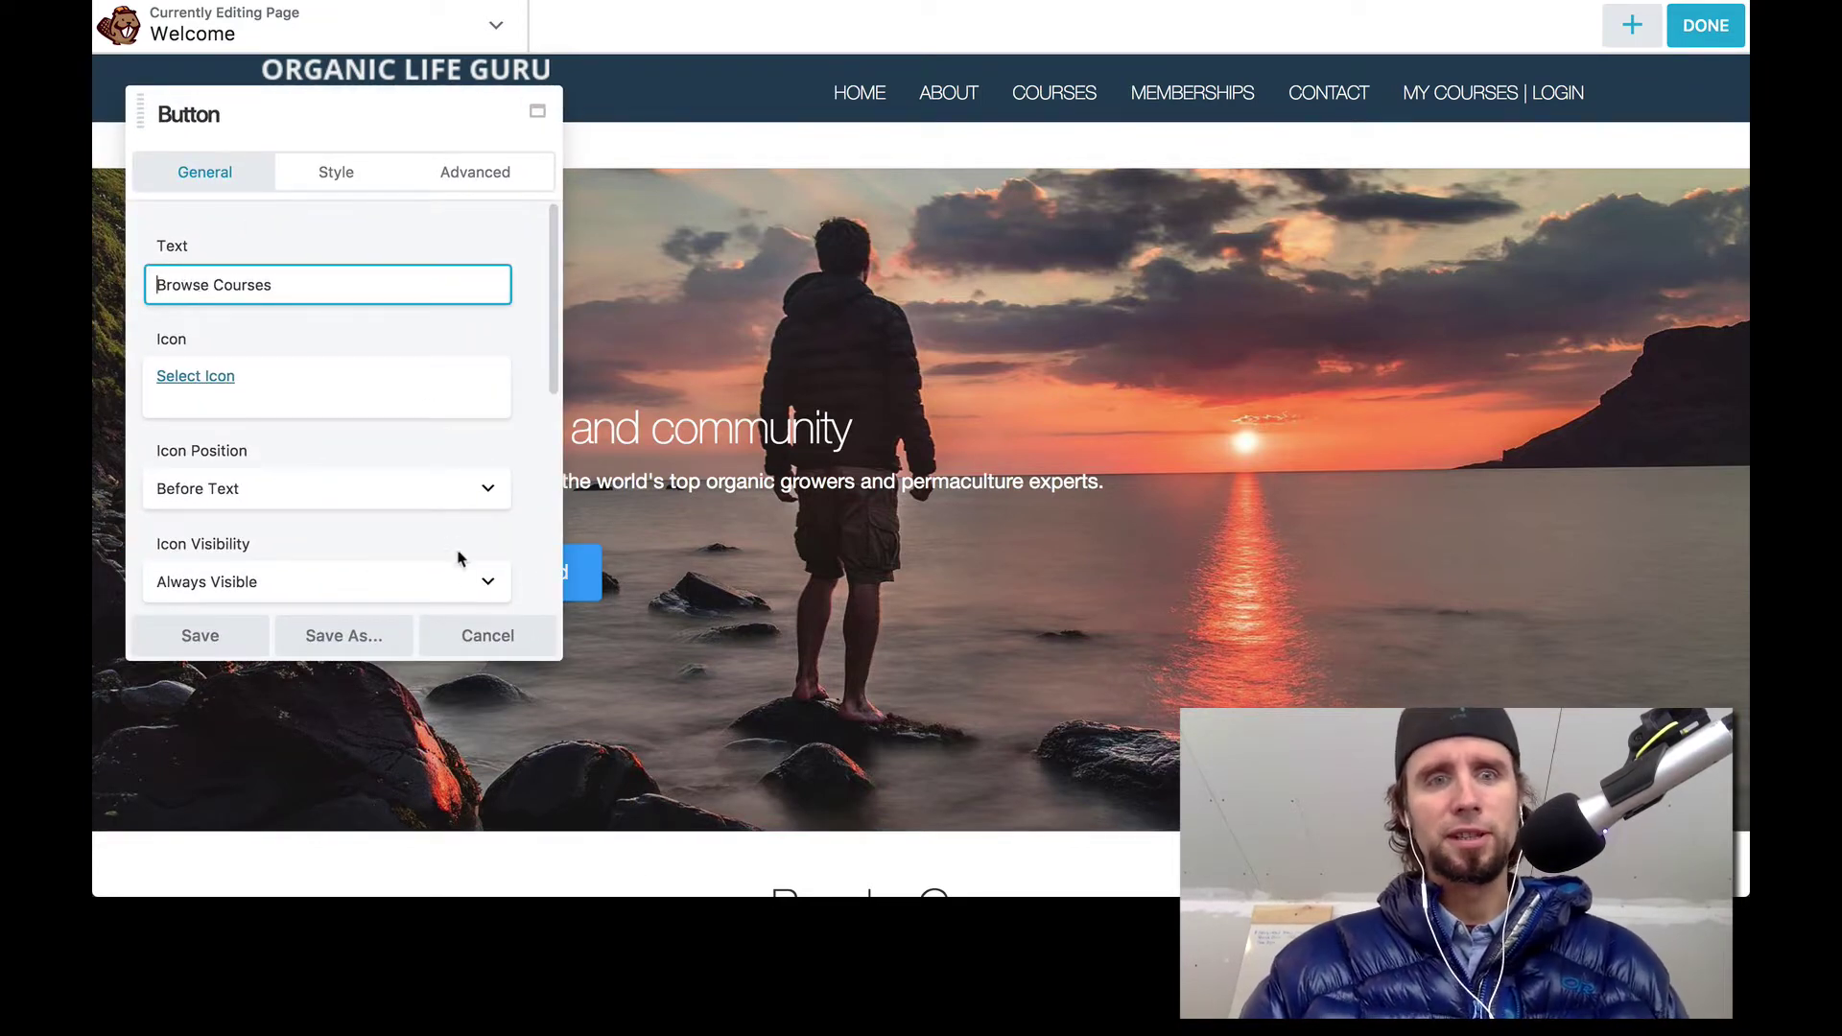
{"action": "left_click", "coordinate": [474, 640]}
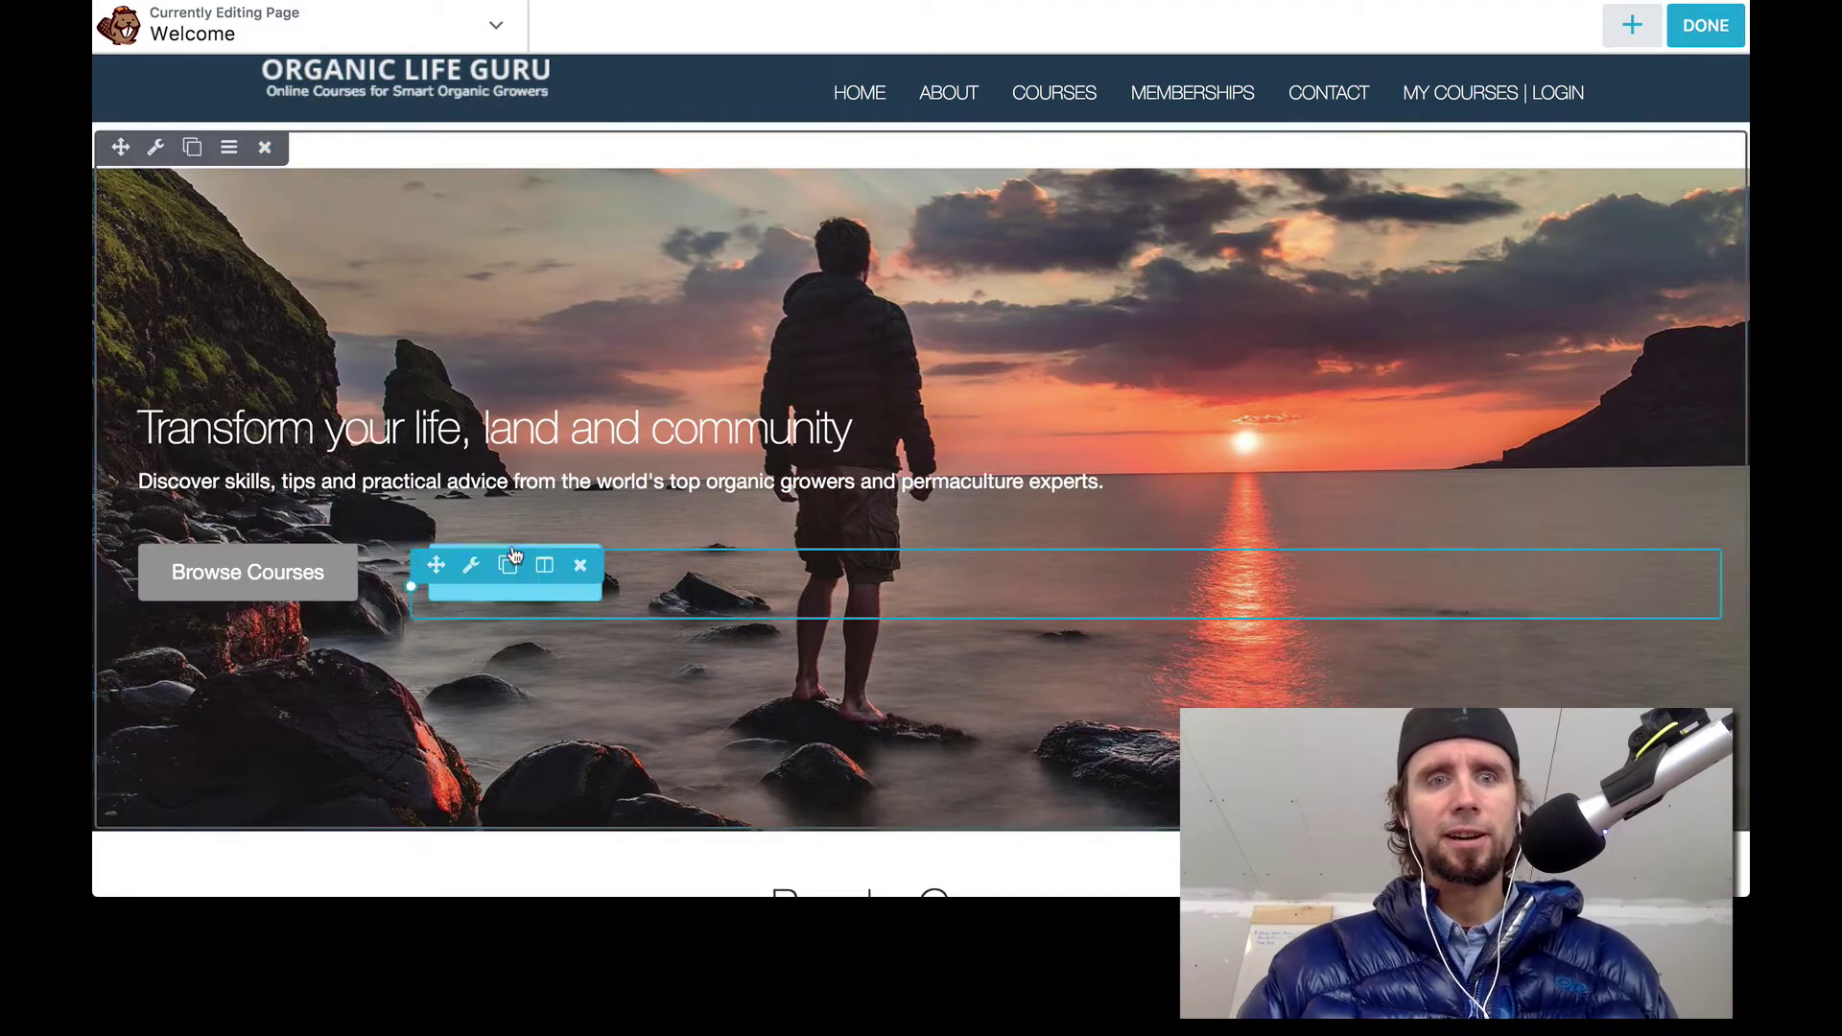
Replace the blue hero button's 'Get Started' text with 'Become a Member' and save
{"action": "left_click", "coordinate": [474, 569]}
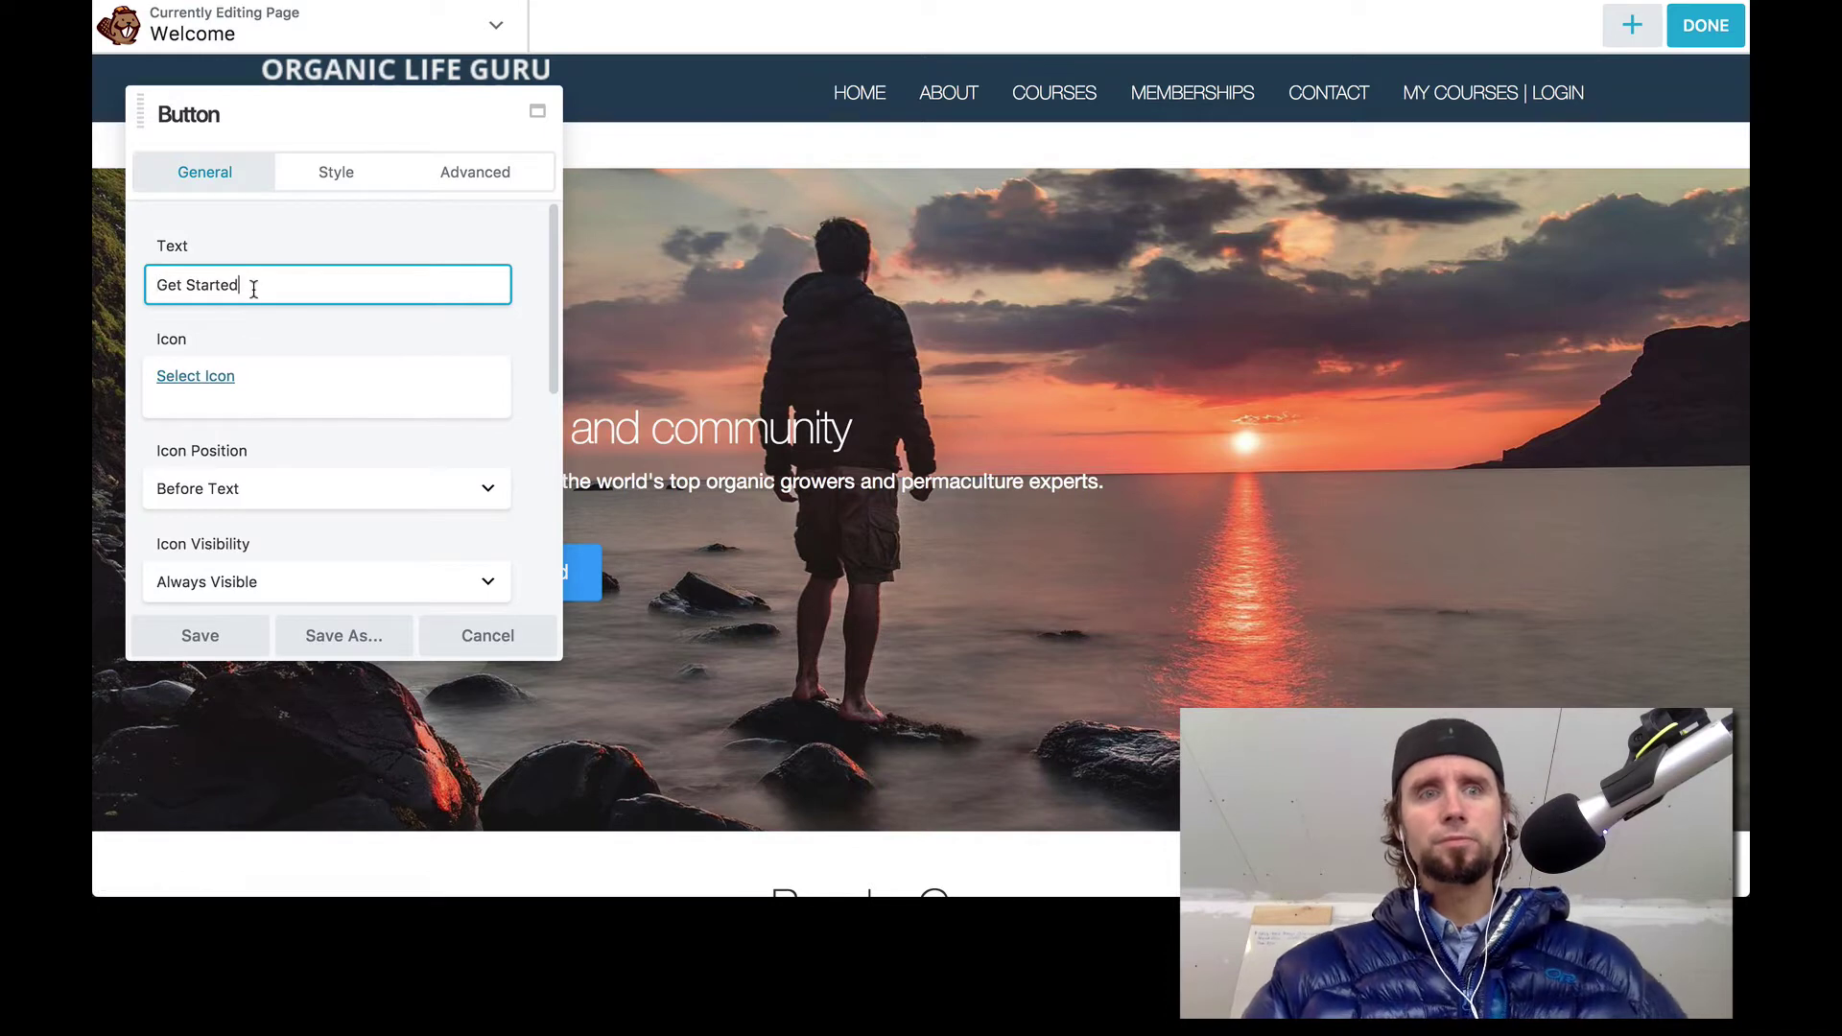
{"action": "left_click_drag", "start_coordinate": [253, 285], "coordinate": [139, 278]}
{"action": "type", "text": "B"}
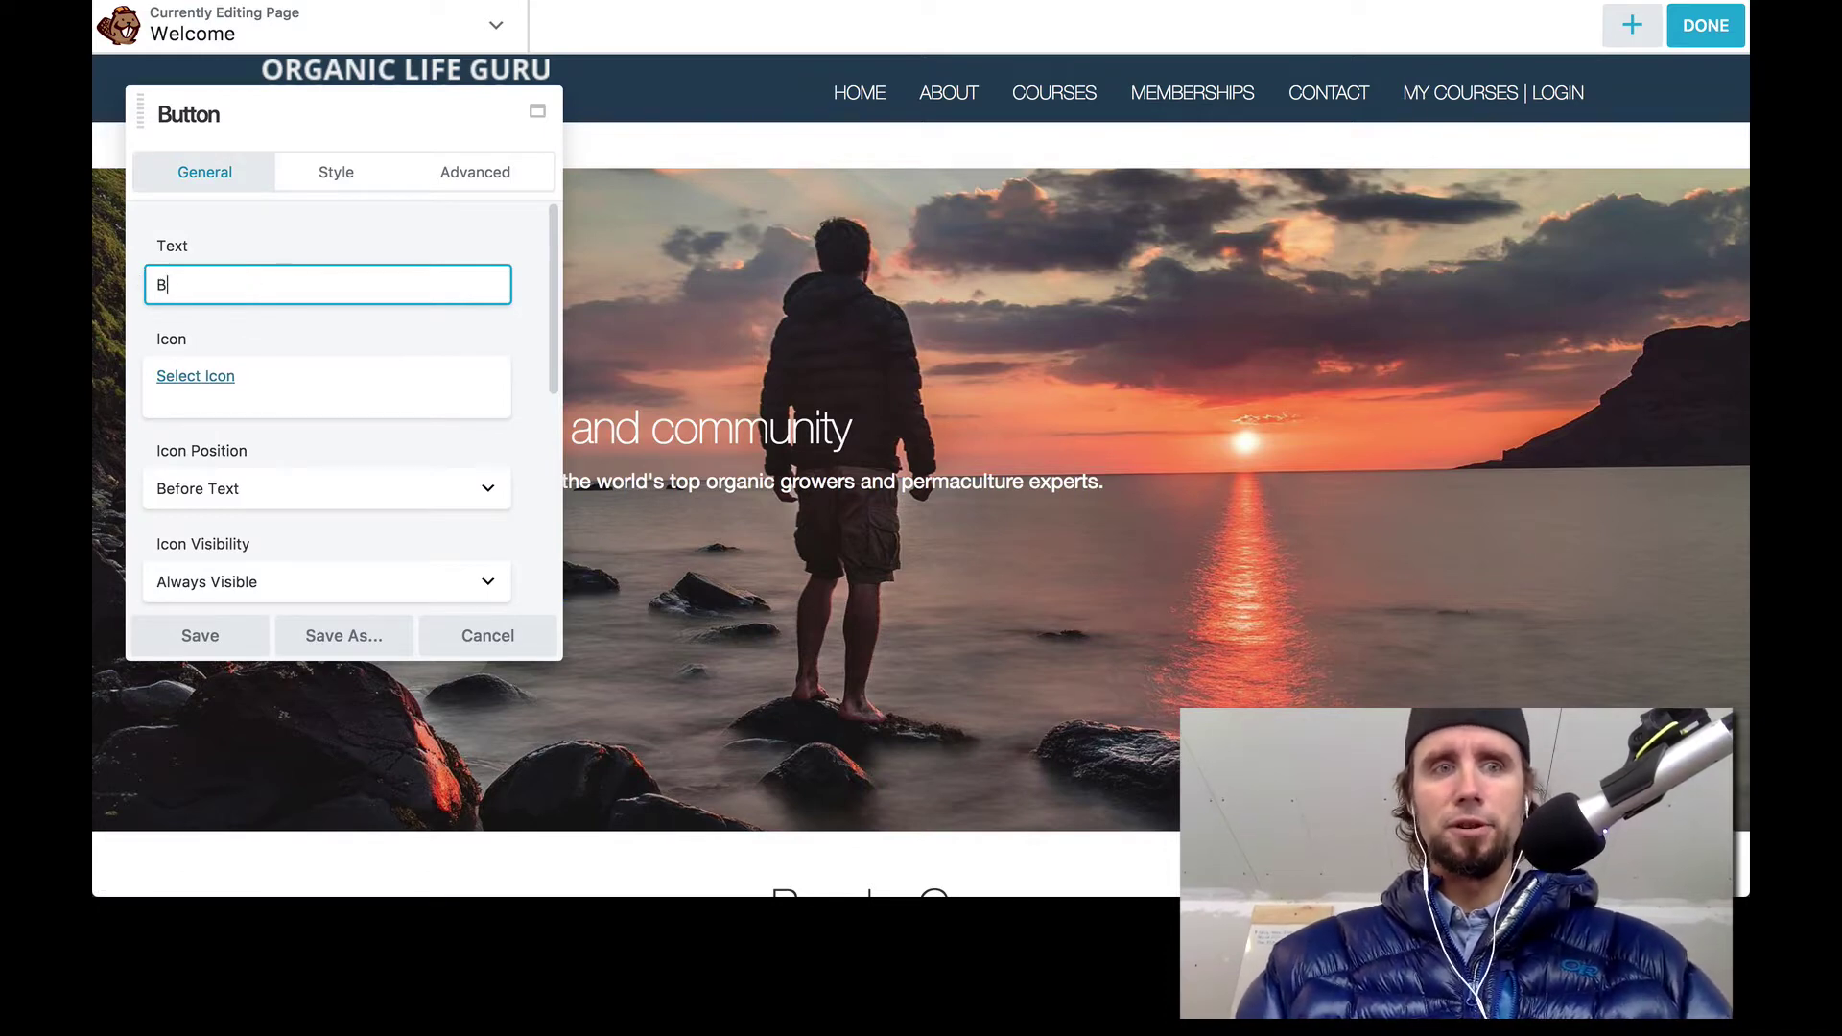
{"action": "type", "text": "ecome a Member"}
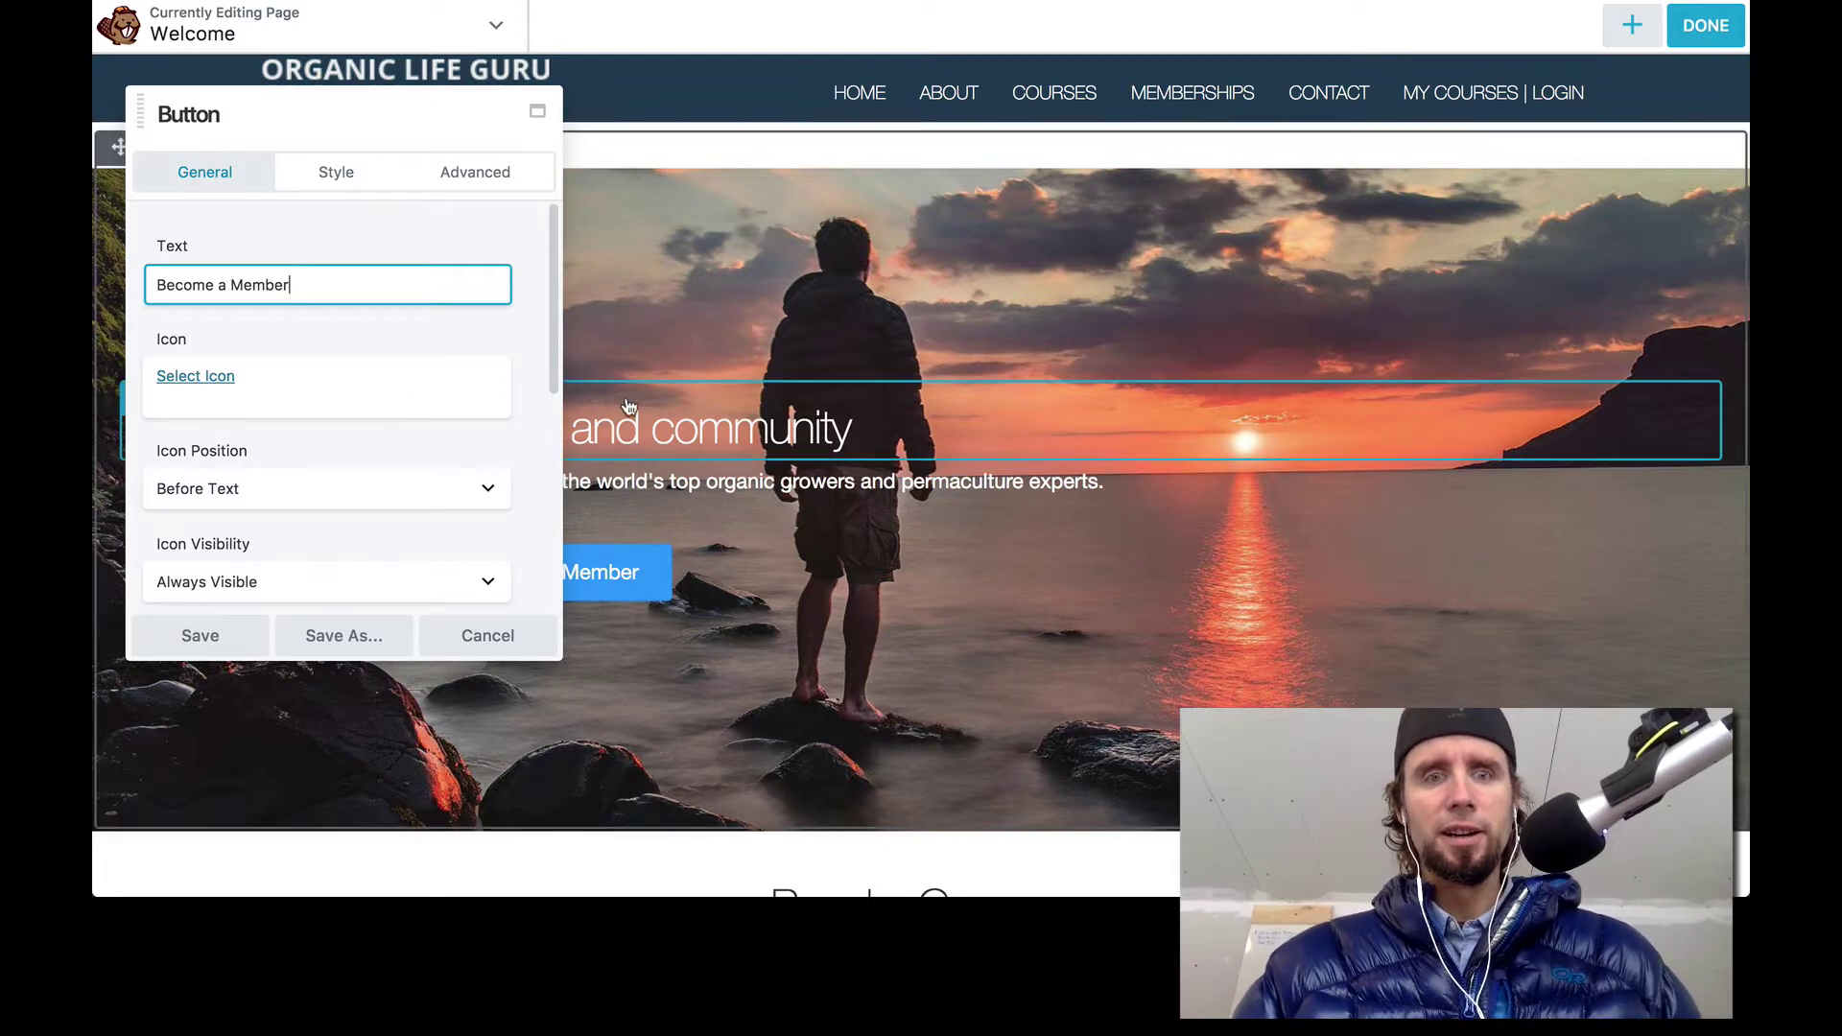
{"action": "left_click", "coordinate": [204, 635]}
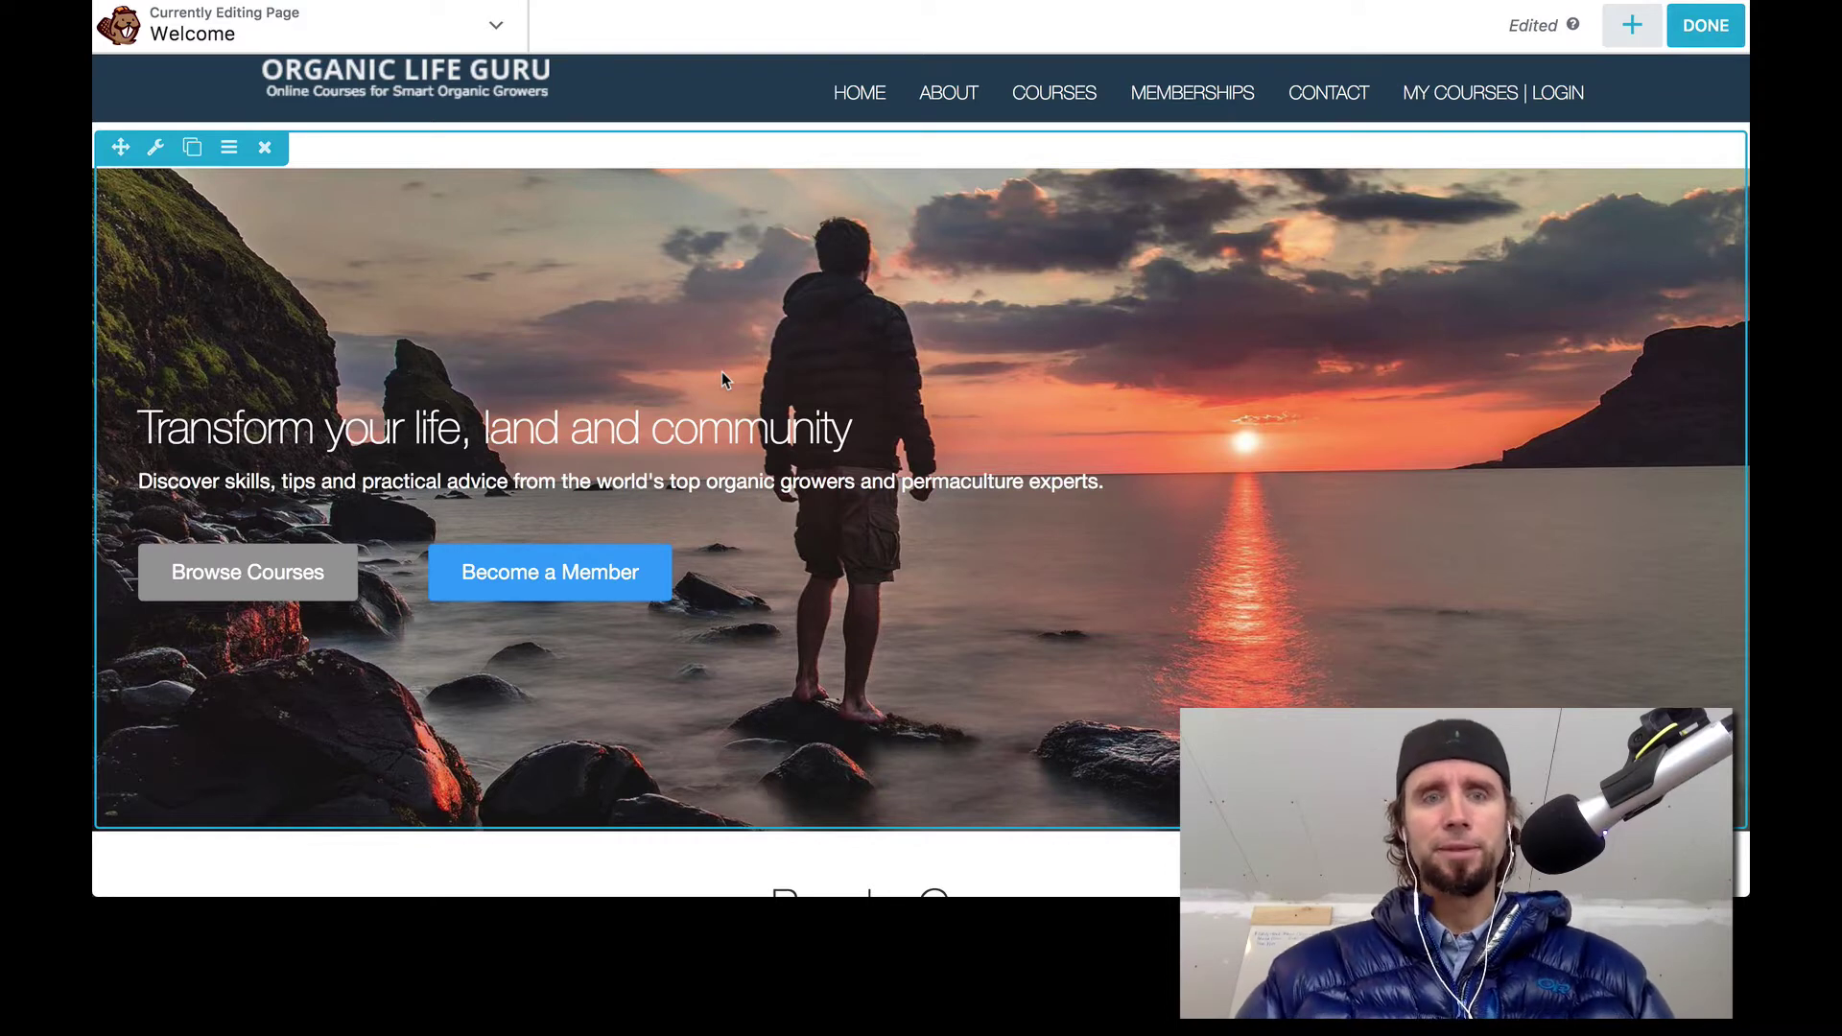
{"action": "scroll", "coordinate": [722, 379], "scroll_direction": "down", "scroll_amount": 4}
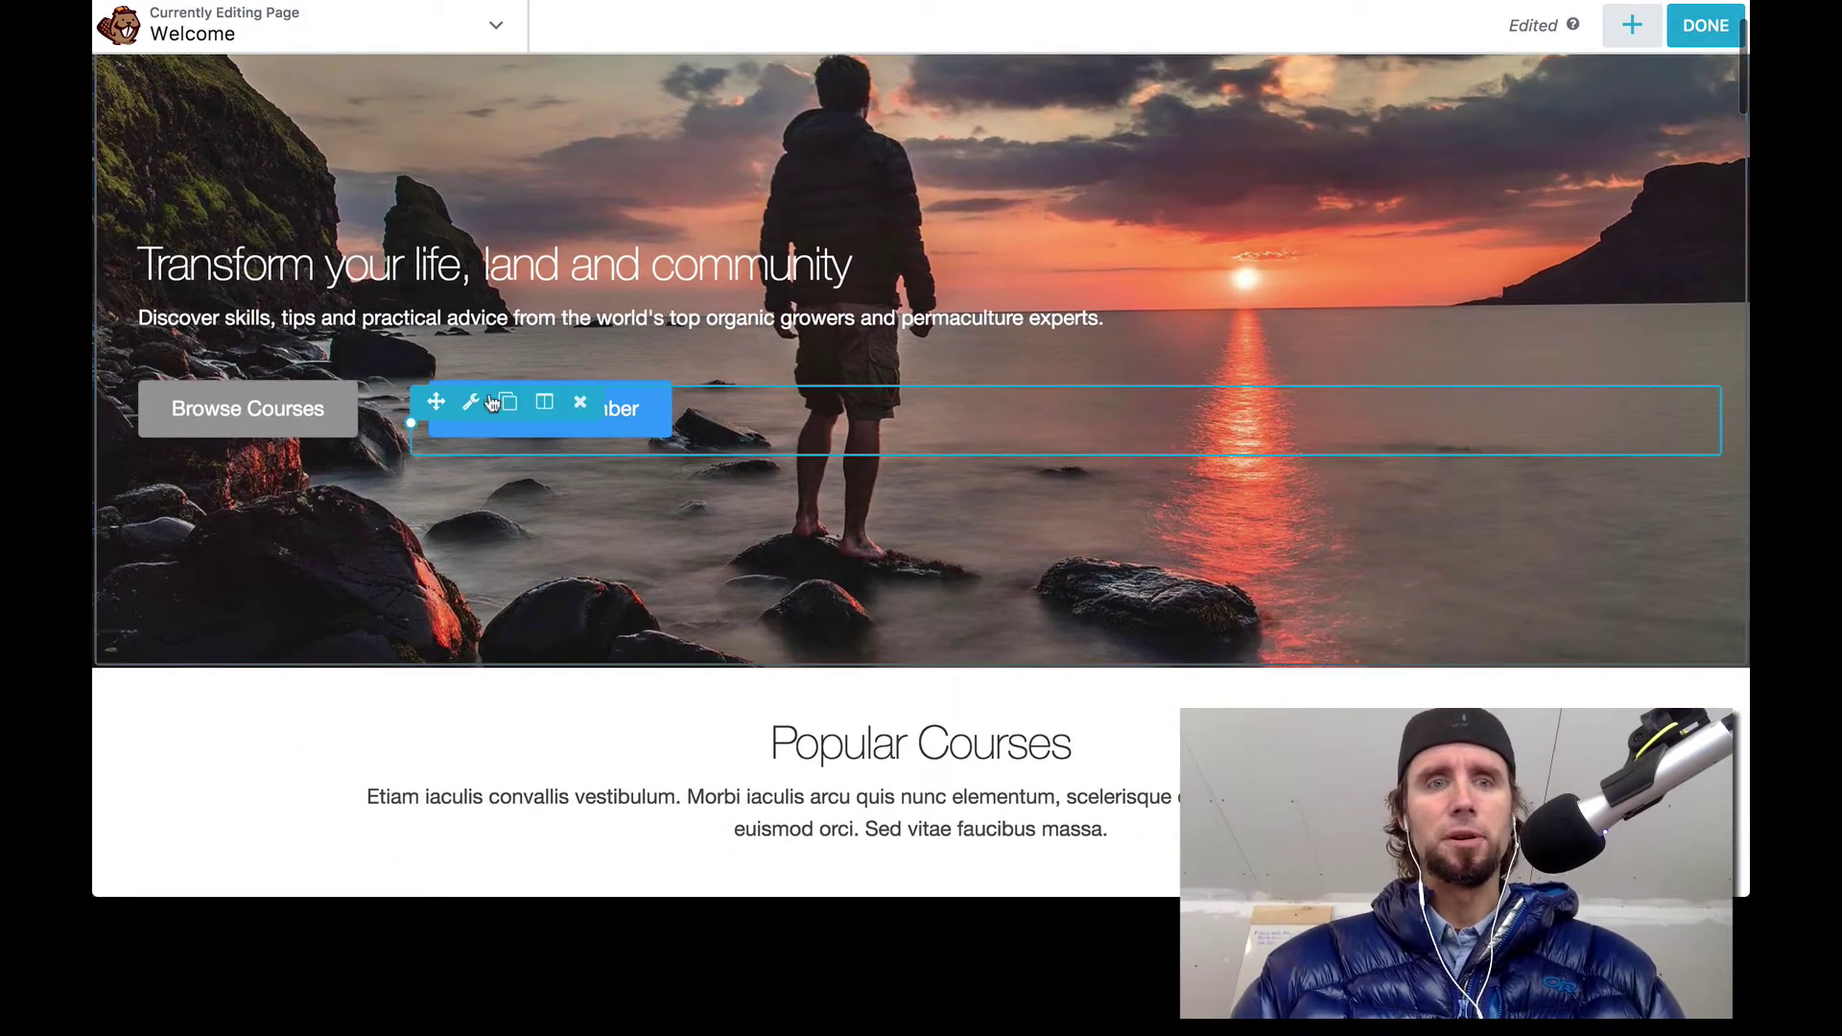
{"action": "scroll", "coordinate": [902, 442], "scroll_direction": "up", "scroll_amount": 2}
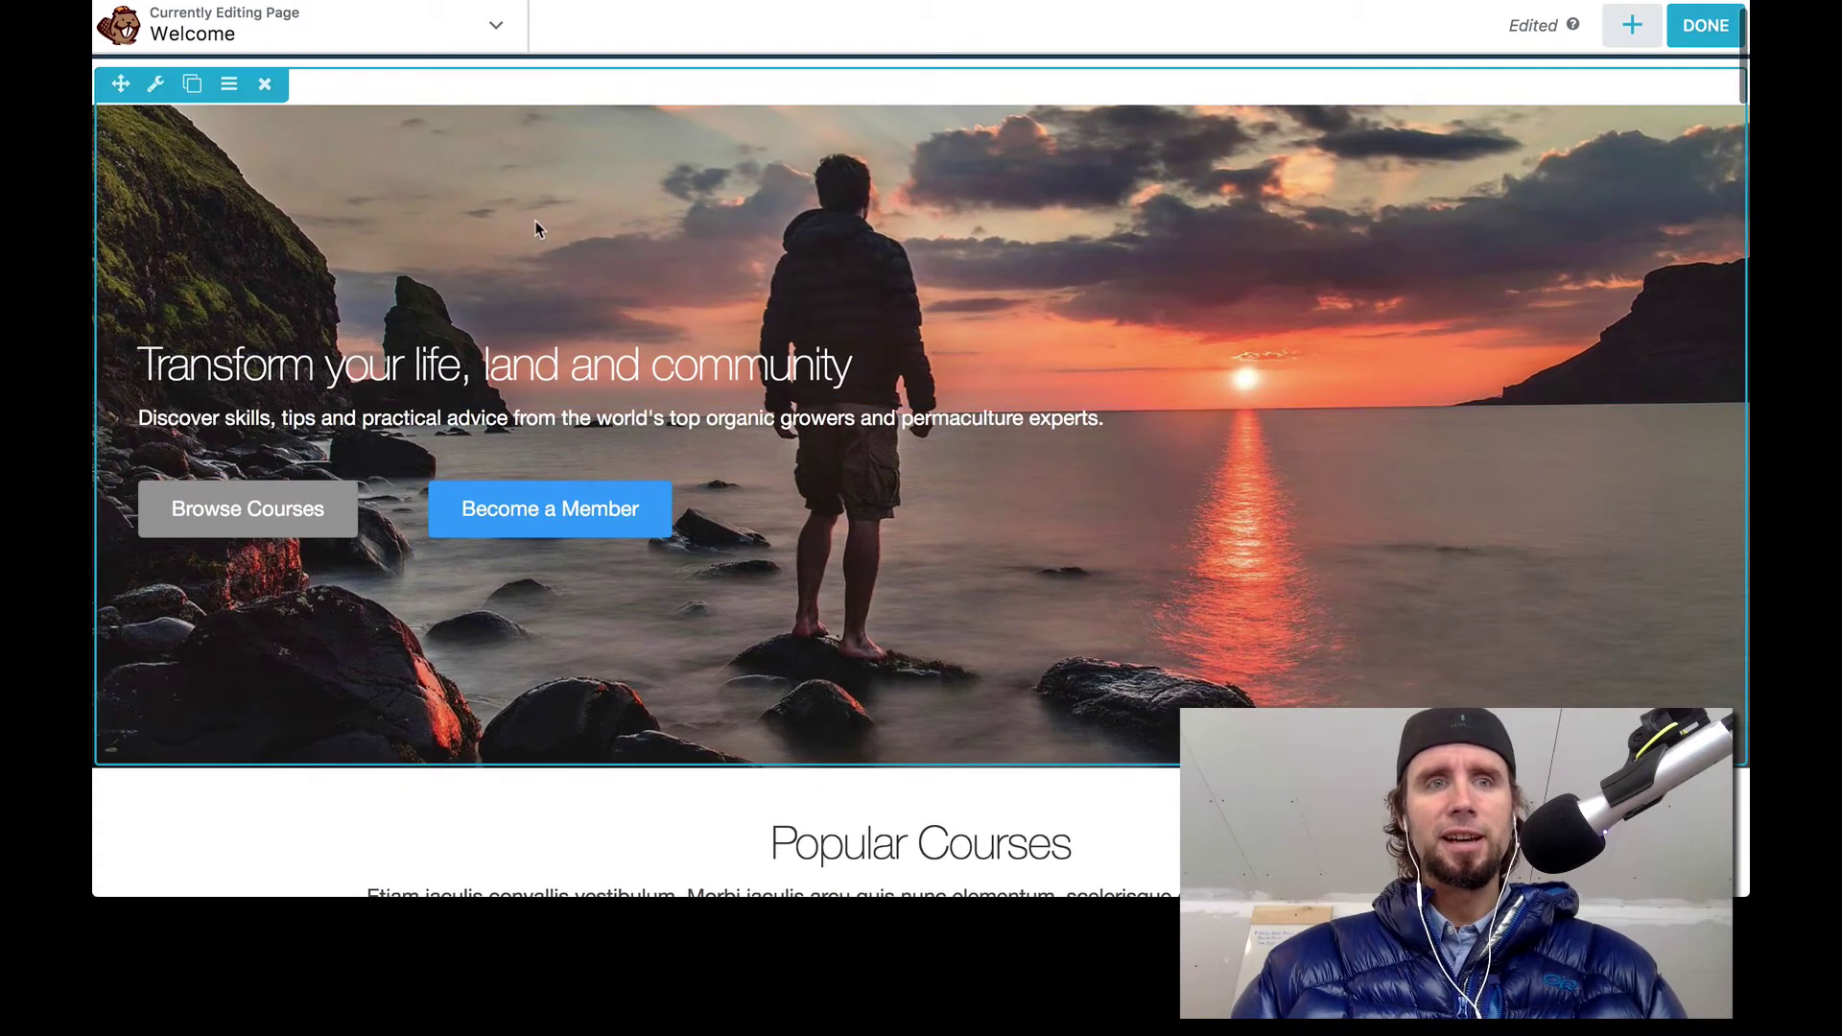
{"action": "scroll", "coordinate": [535, 221], "scroll_direction": "up", "scroll_amount": 1}
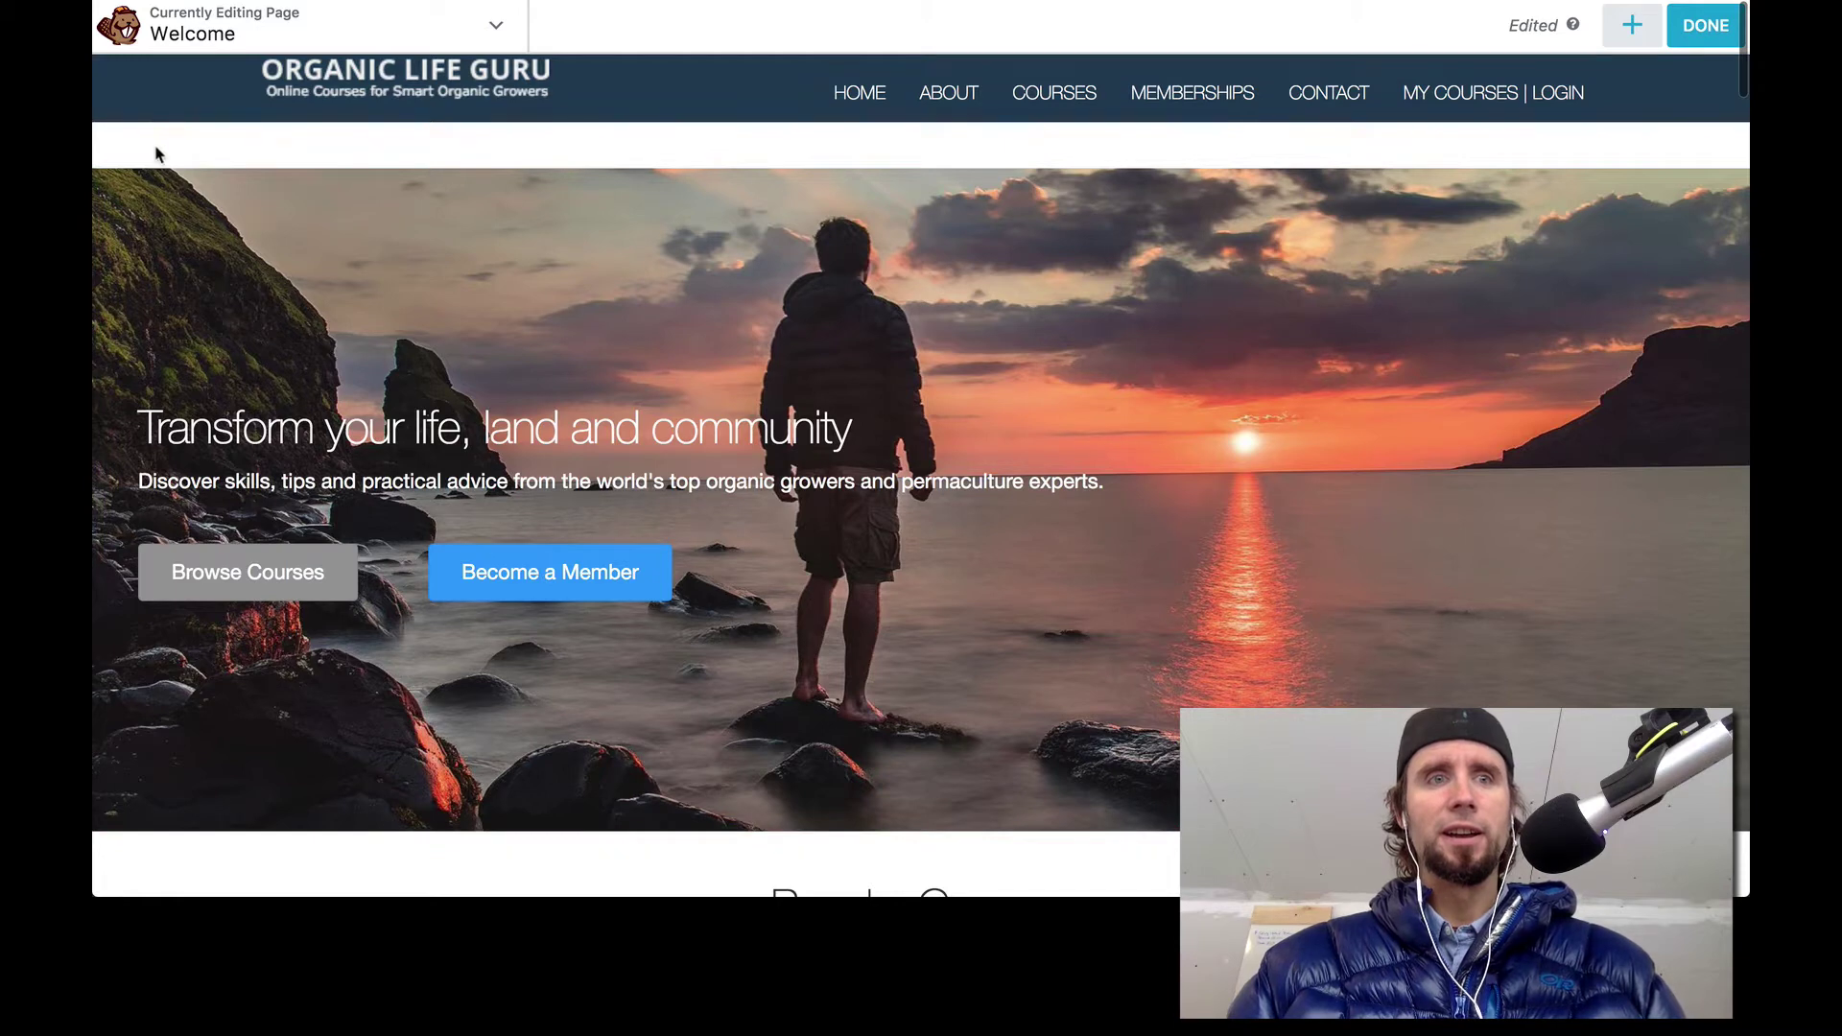
{"action": "left_click", "coordinate": [162, 149]}
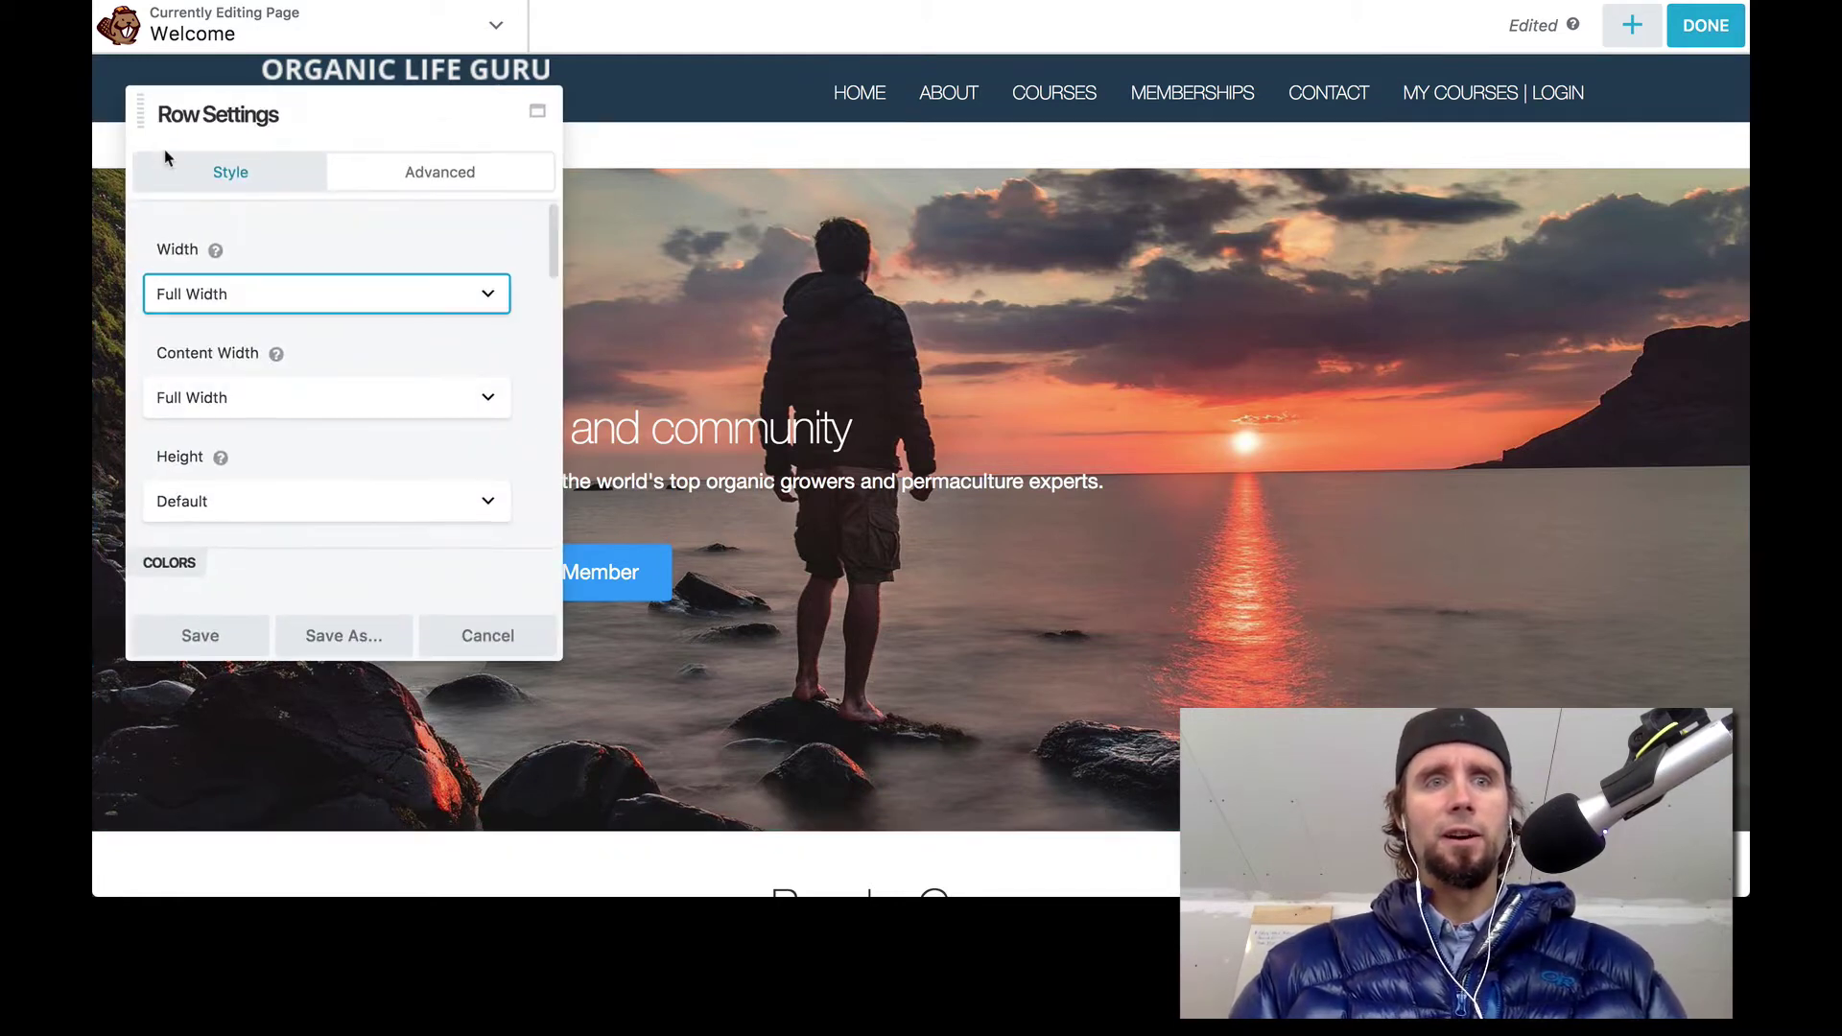
{"action": "scroll", "coordinate": [372, 309], "scroll_direction": "down", "scroll_amount": 10}
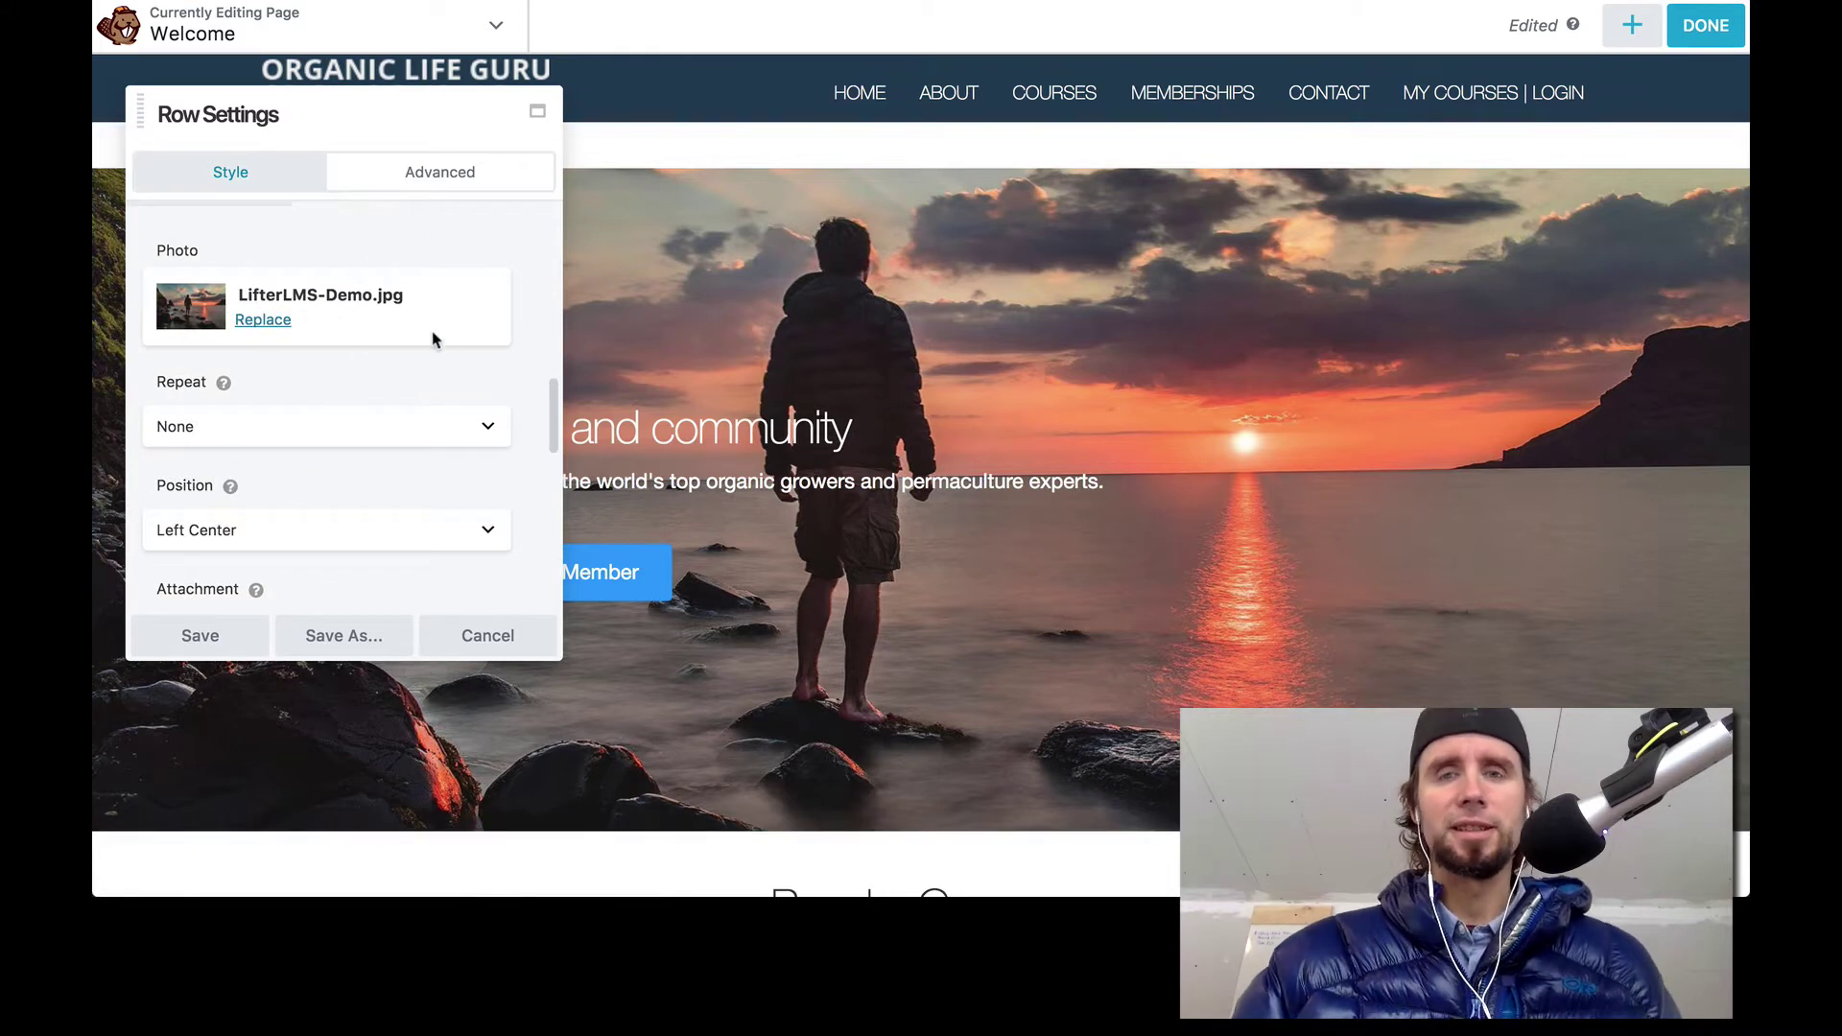
{"action": "scroll", "coordinate": [1280, 525], "scroll_direction": "down", "scroll_amount": 1}
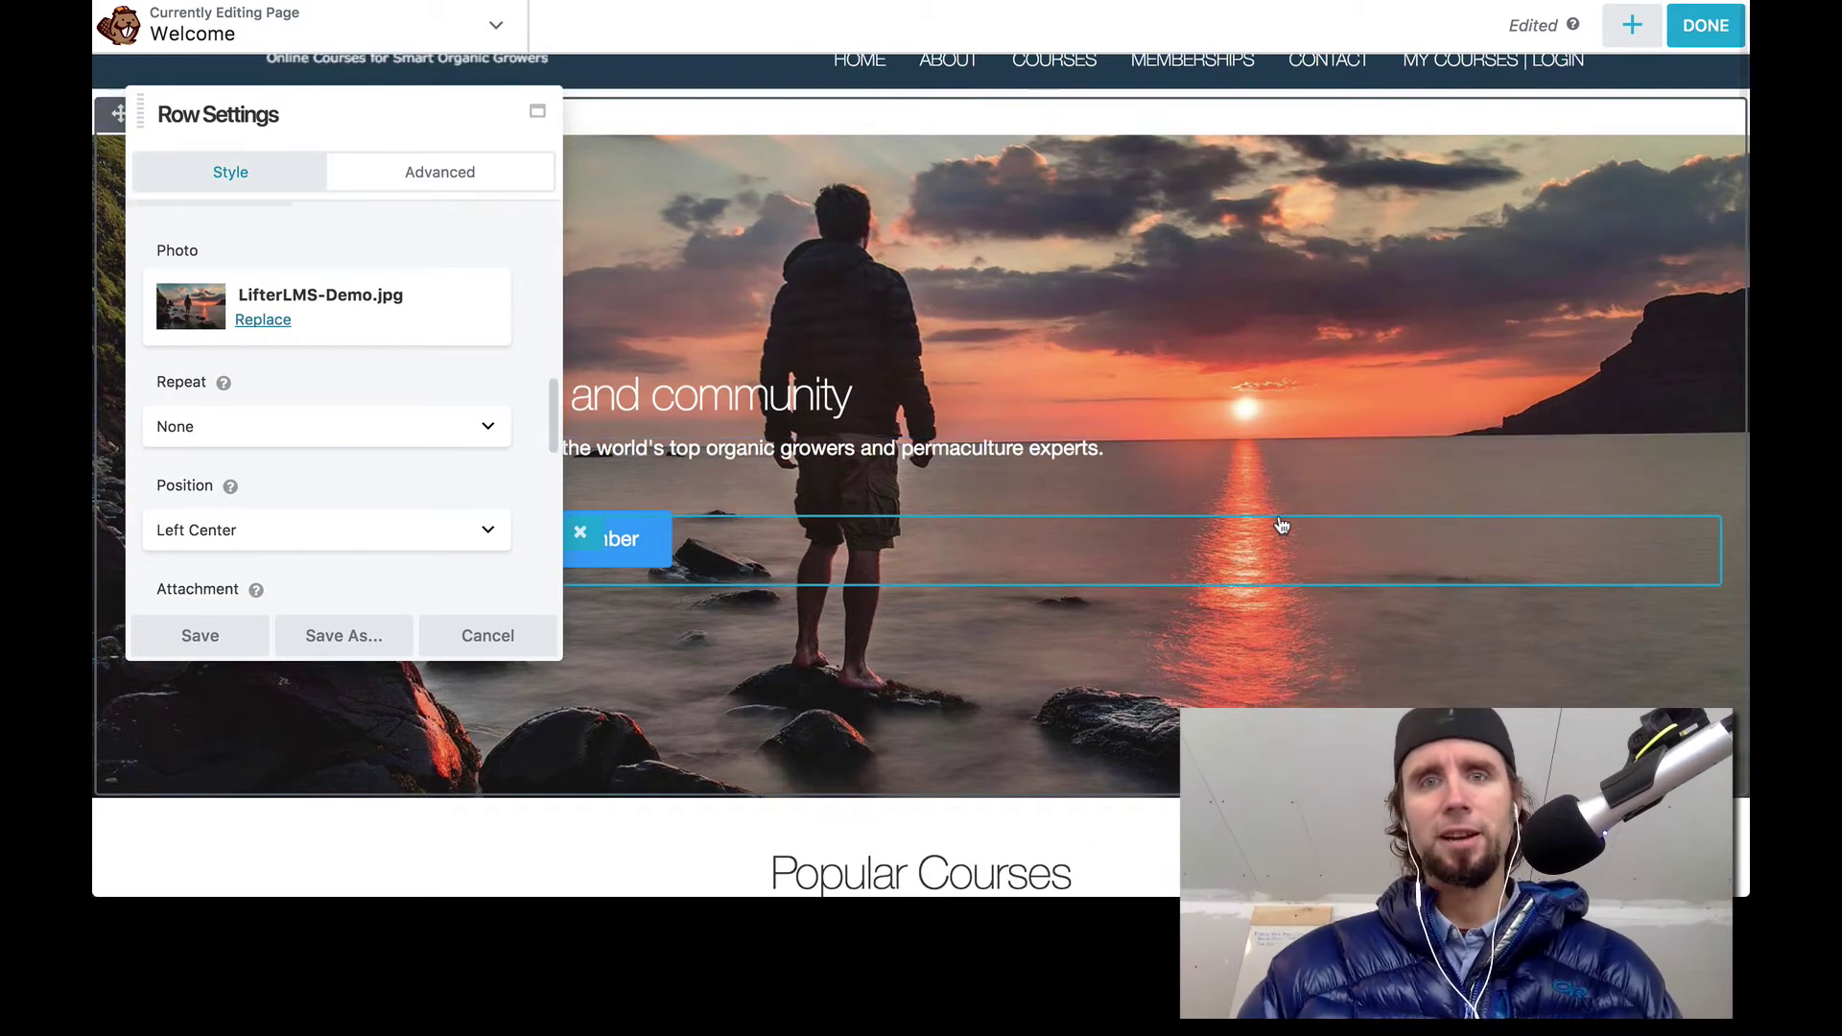
{"action": "left_click", "coordinate": [523, 636]}
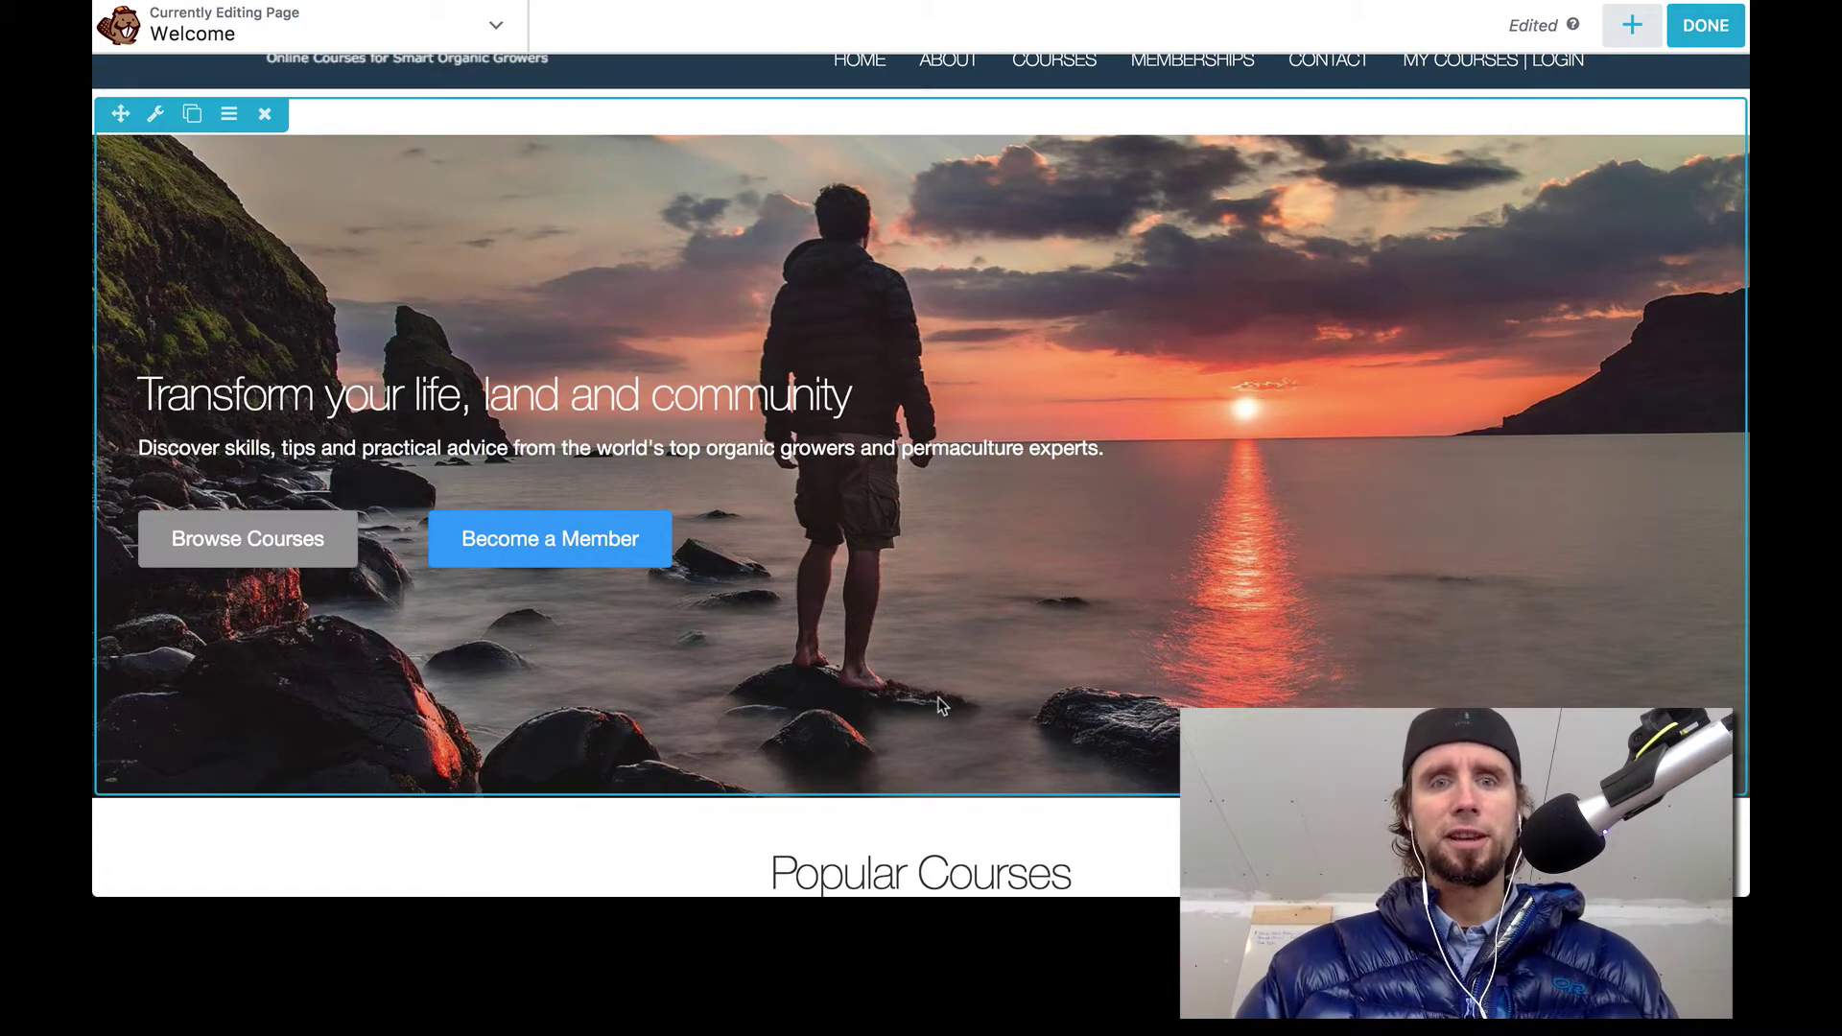
{"action": "scroll", "coordinate": [940, 708], "scroll_direction": "down", "scroll_amount": 3}
{"action": "scroll", "coordinate": [940, 707], "scroll_direction": "down", "scroll_amount": 10}
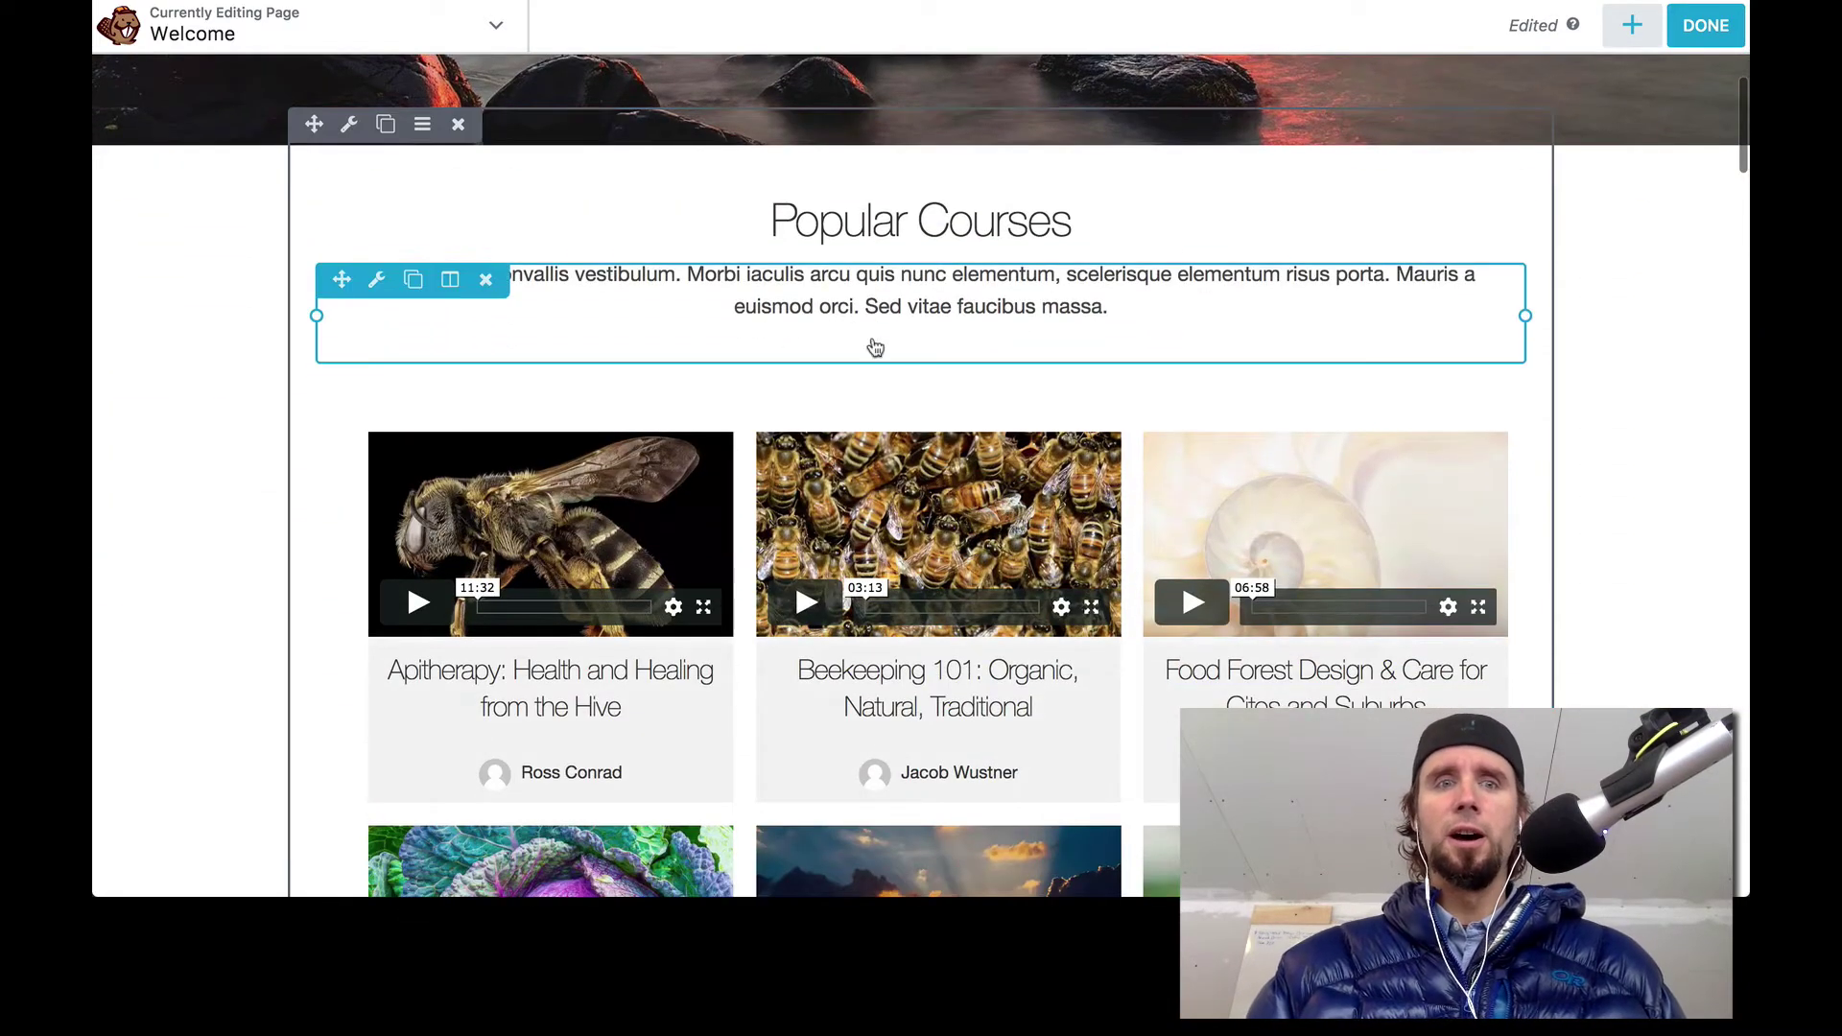
{"action": "scroll", "coordinate": [873, 567], "scroll_direction": "down", "scroll_amount": 20}
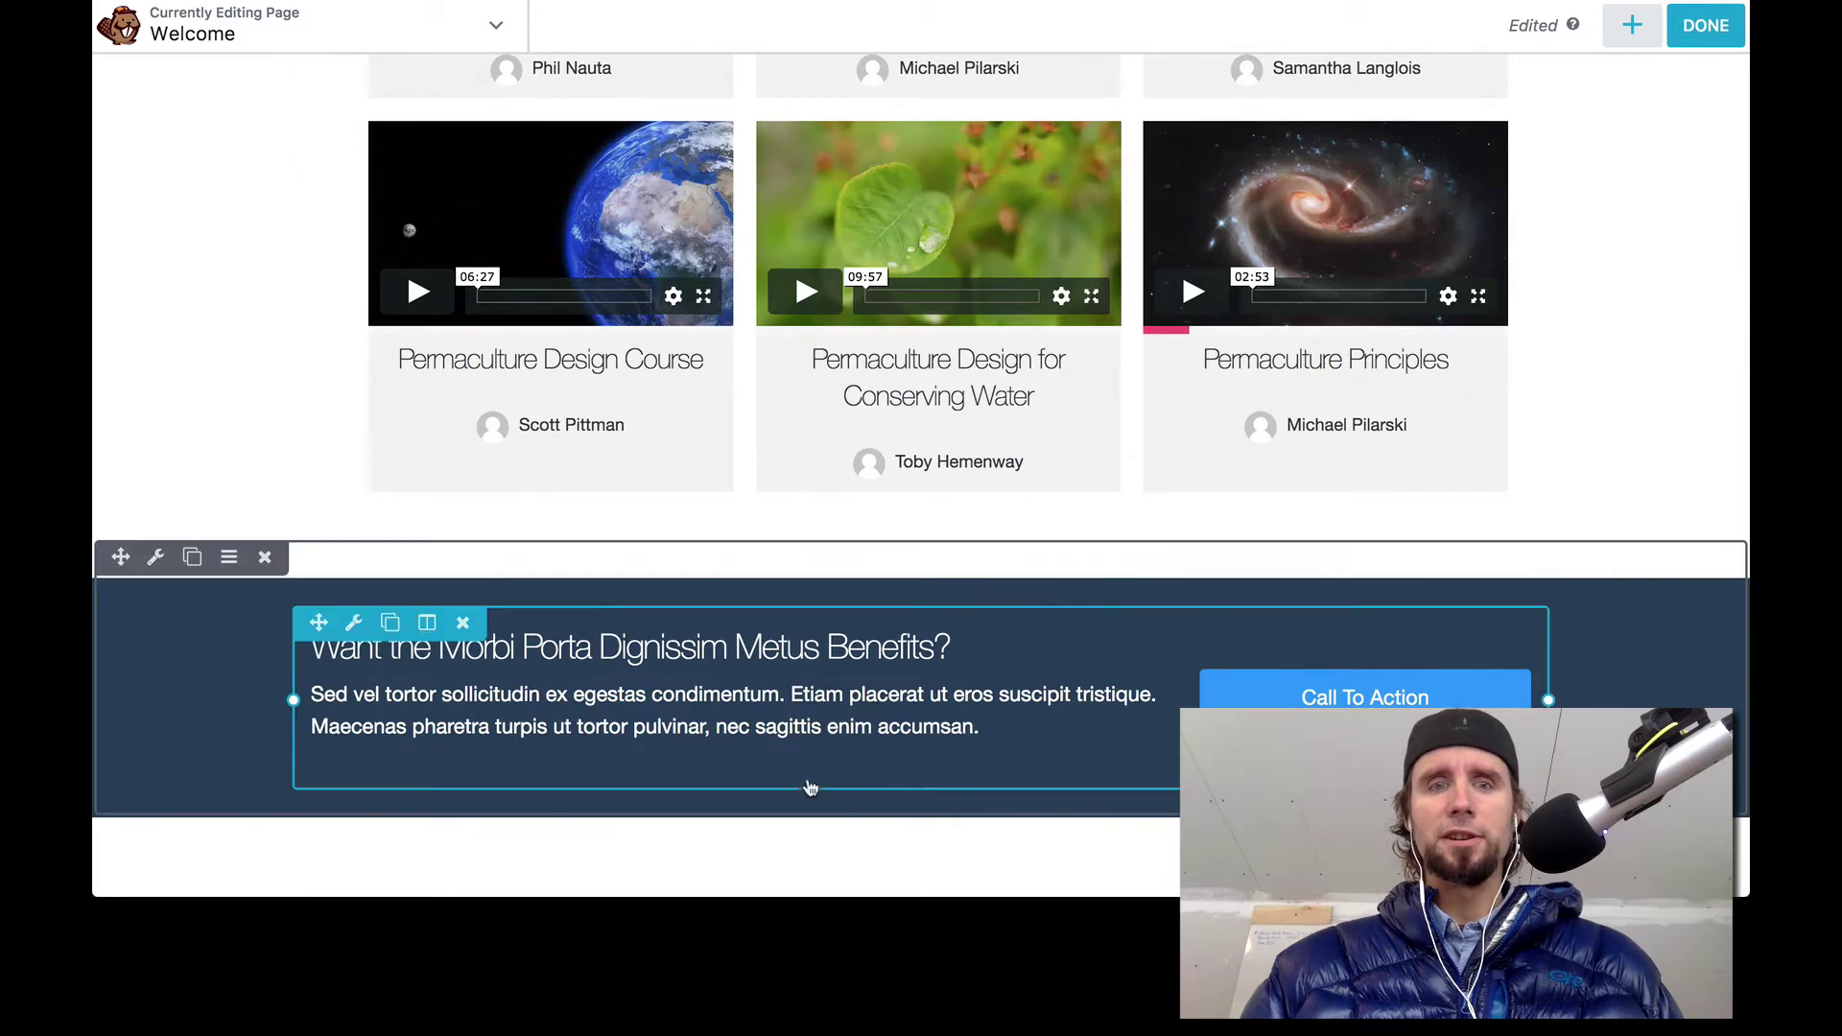
Cancel out of the call-to-action settings unchanged, then open the Learn From Anywhere house icon's settings
{"action": "left_click", "coordinate": [625, 705]}
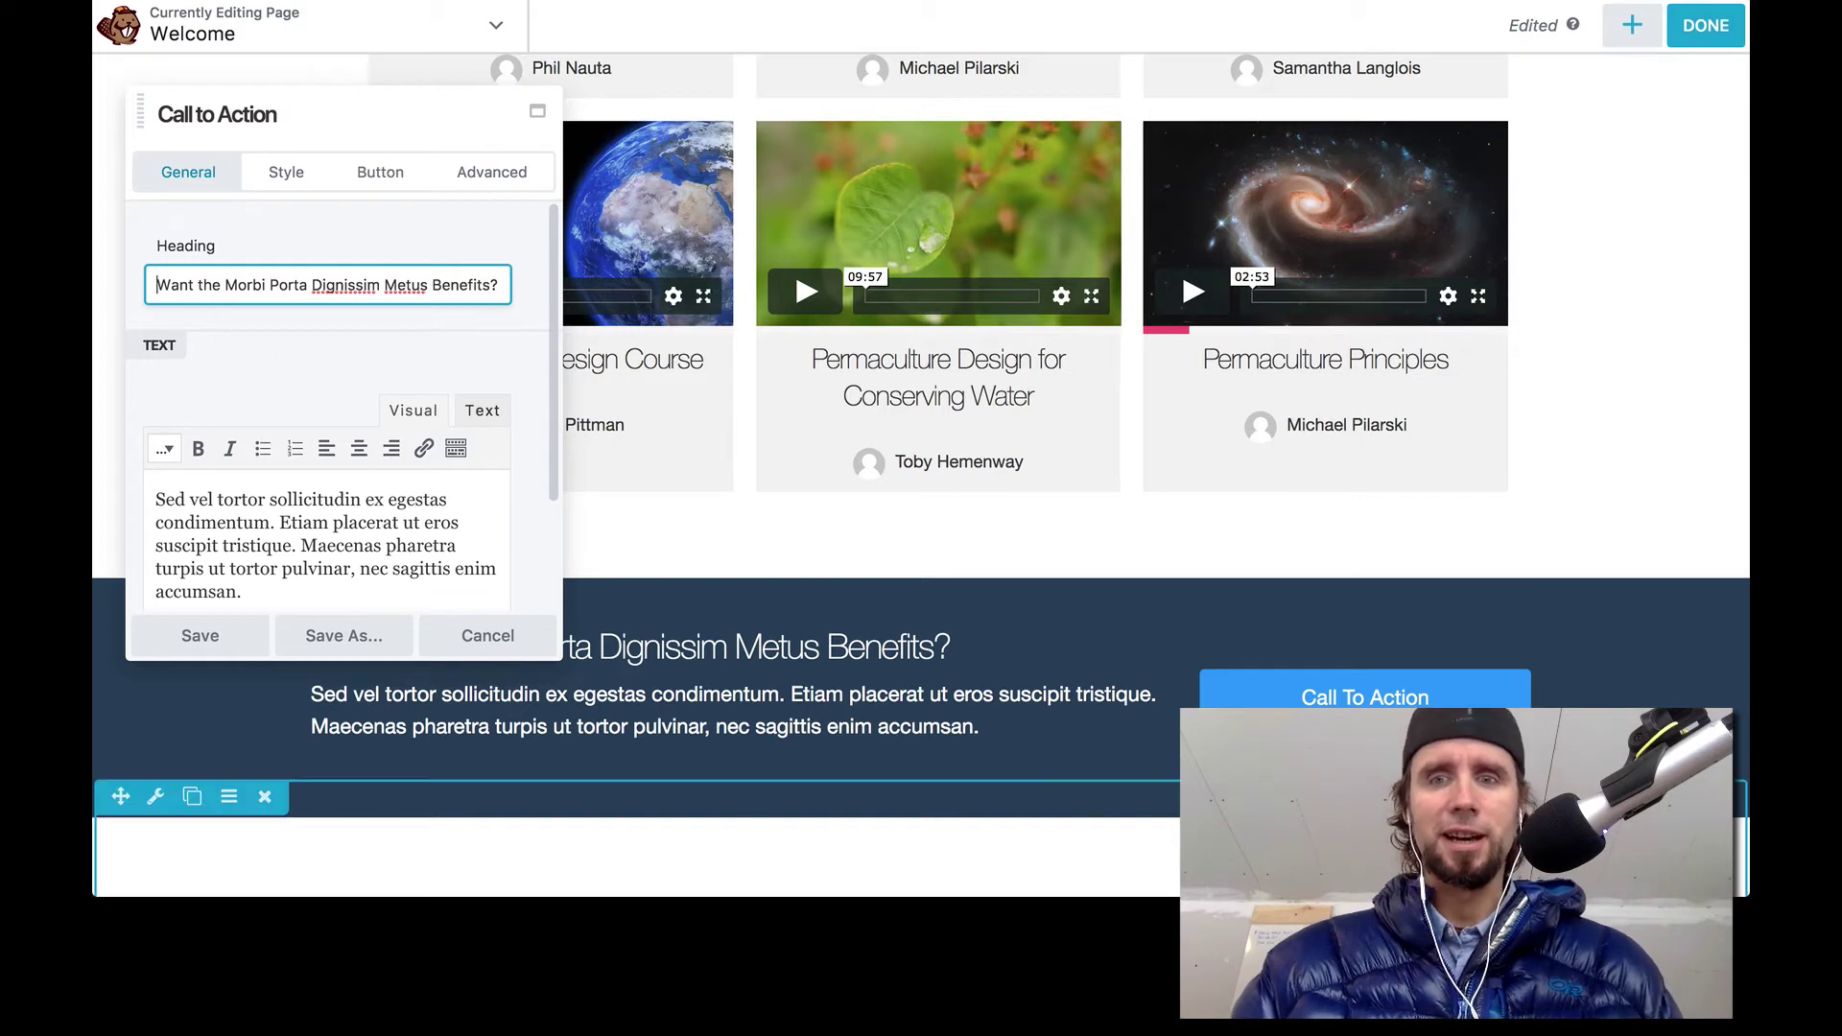
{"action": "scroll", "coordinate": [1583, 426], "scroll_direction": "down", "scroll_amount": 1}
{"action": "scroll", "coordinate": [1583, 425], "scroll_direction": "down", "scroll_amount": 8}
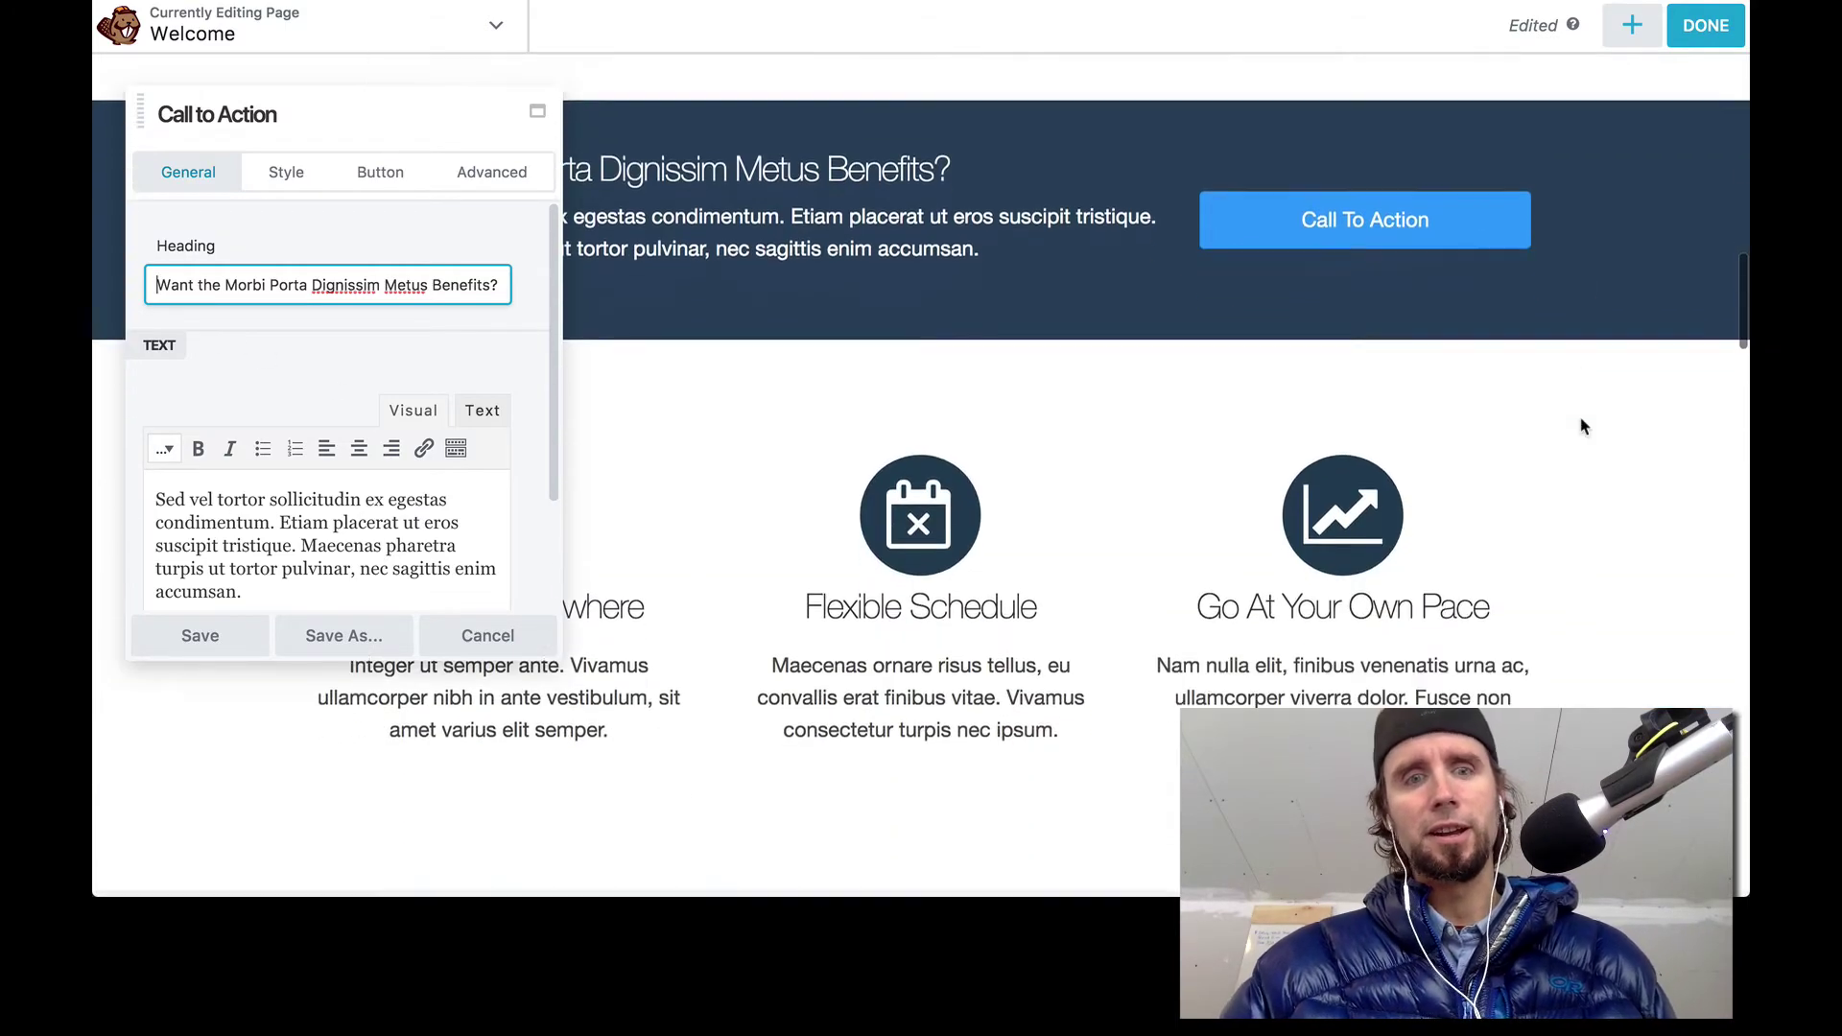
{"action": "left_click", "coordinate": [487, 637]}
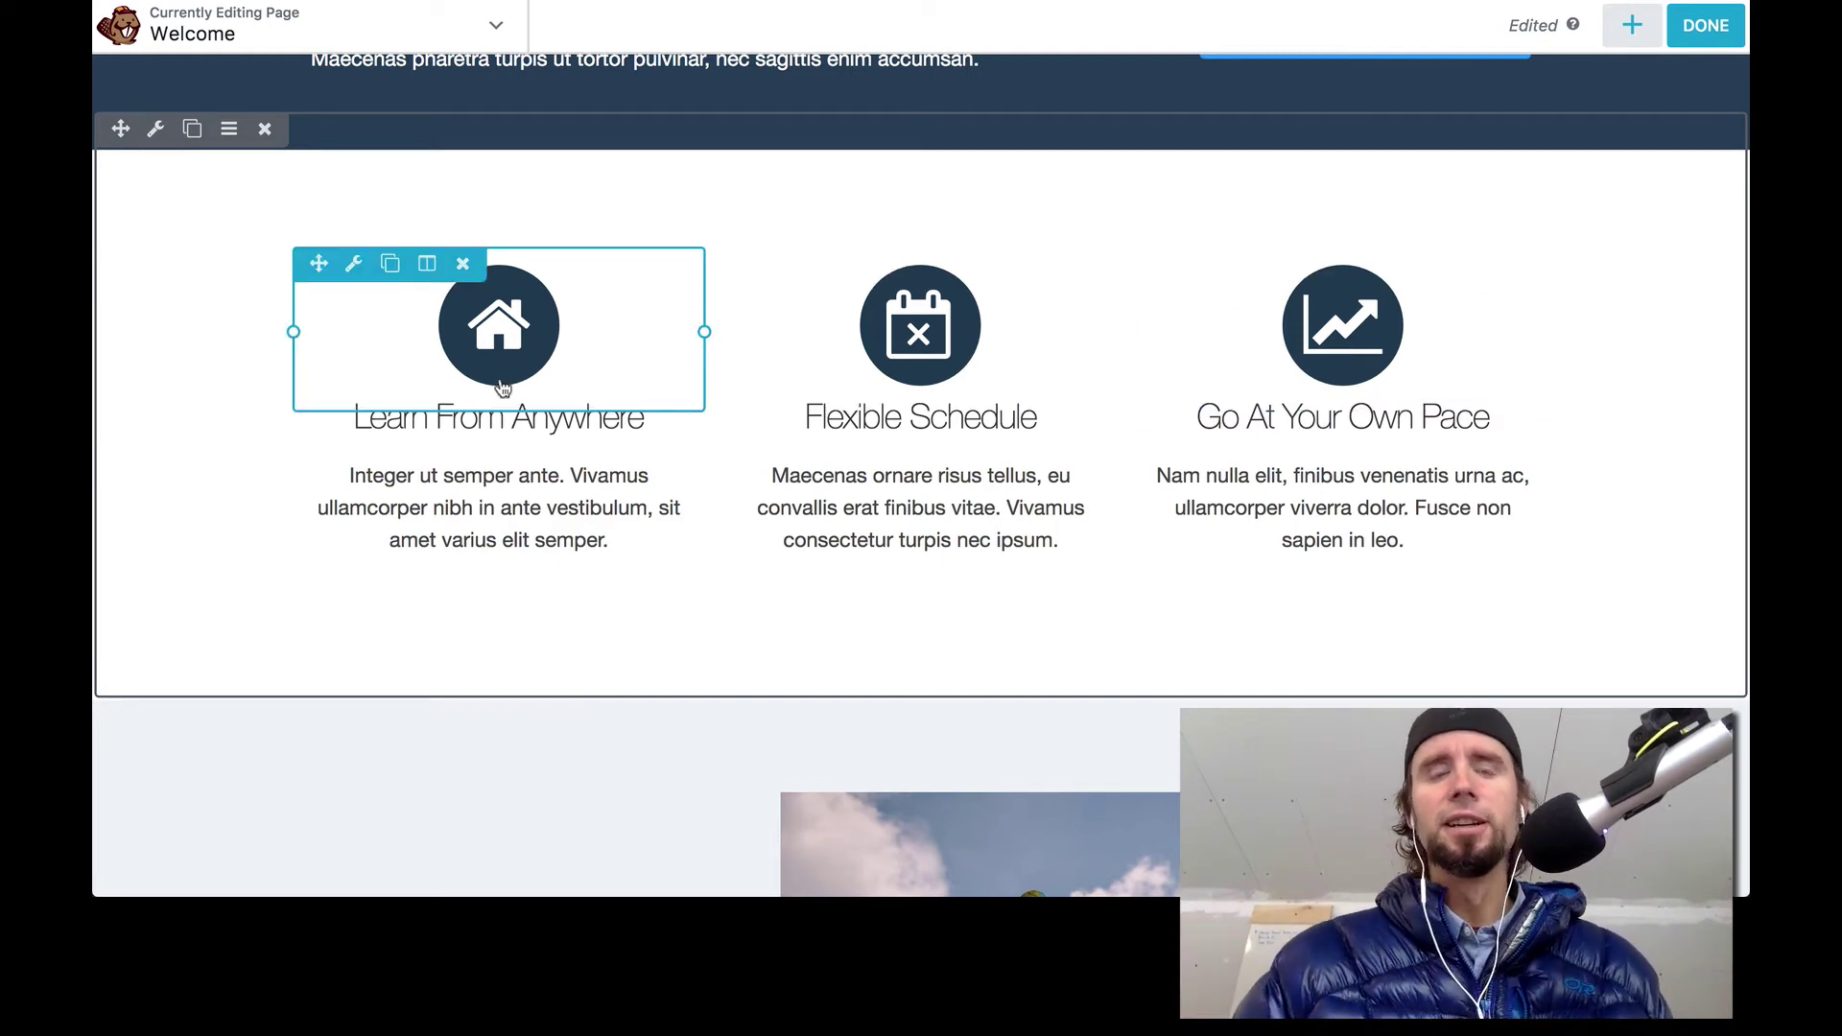
{"action": "left_click", "coordinate": [357, 268]}
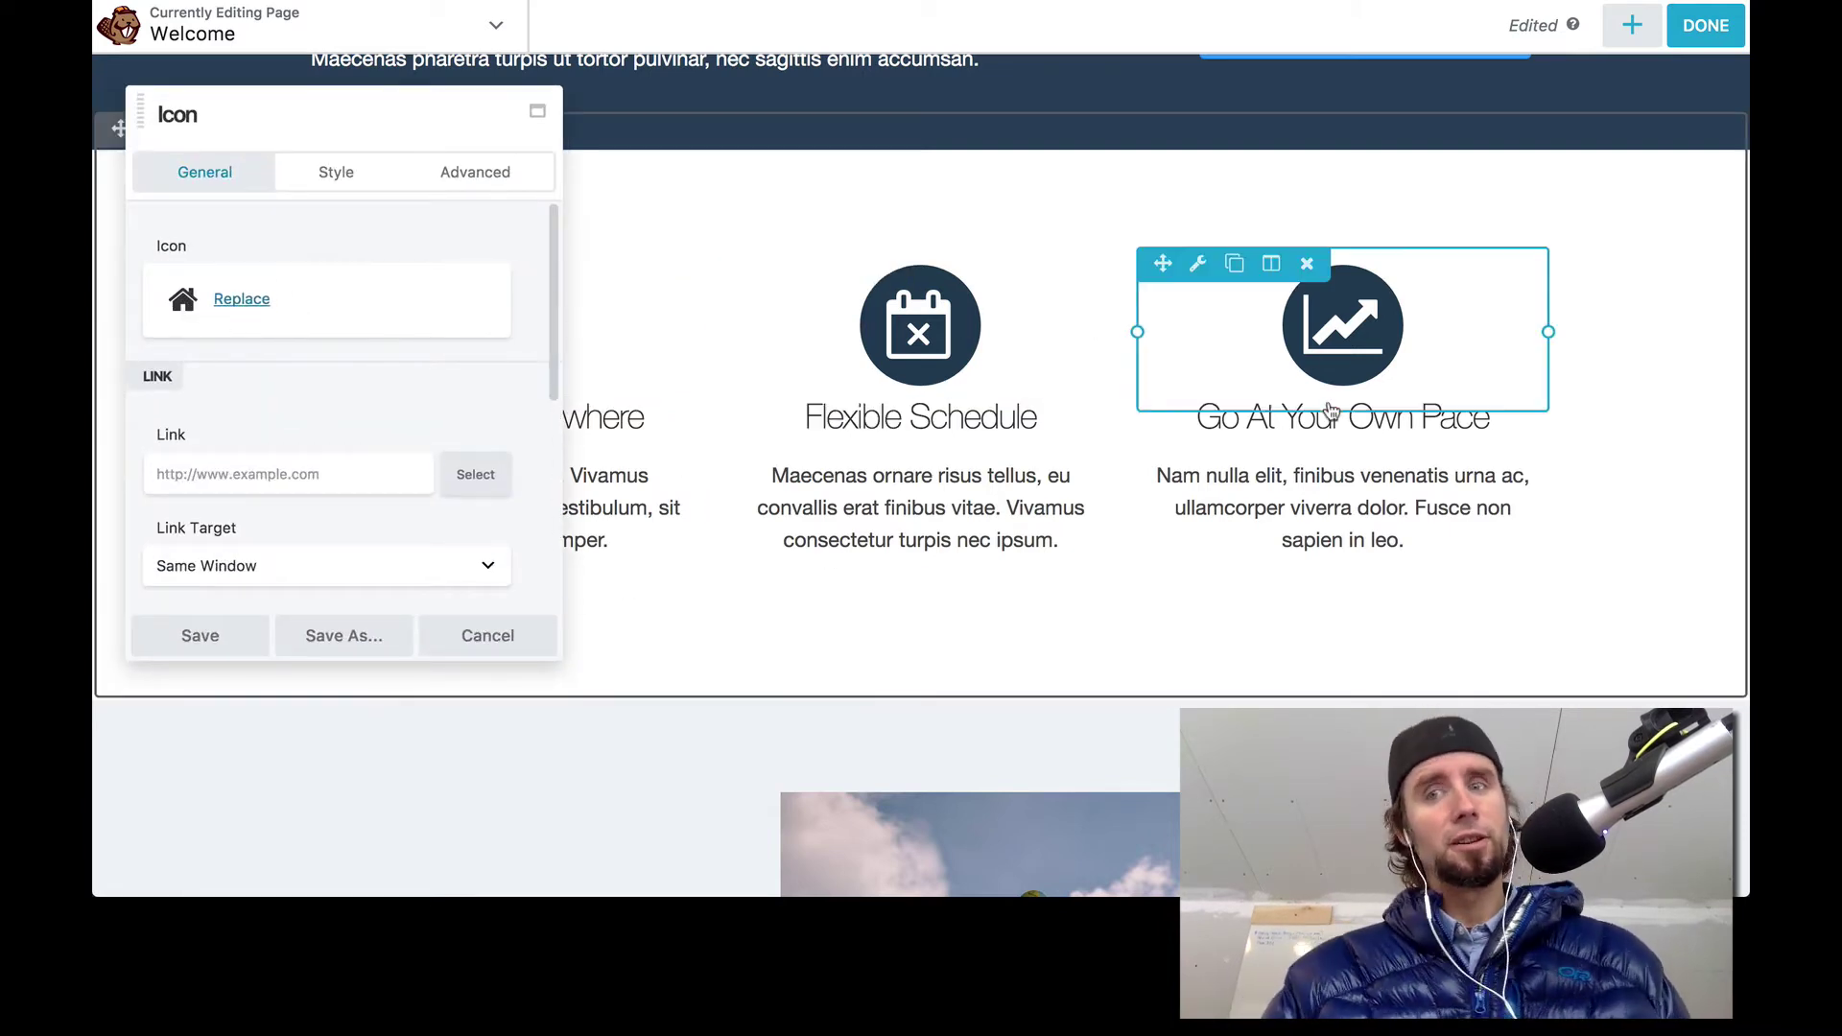
{"action": "scroll", "coordinate": [1331, 411], "scroll_direction": "down", "scroll_amount": 5}
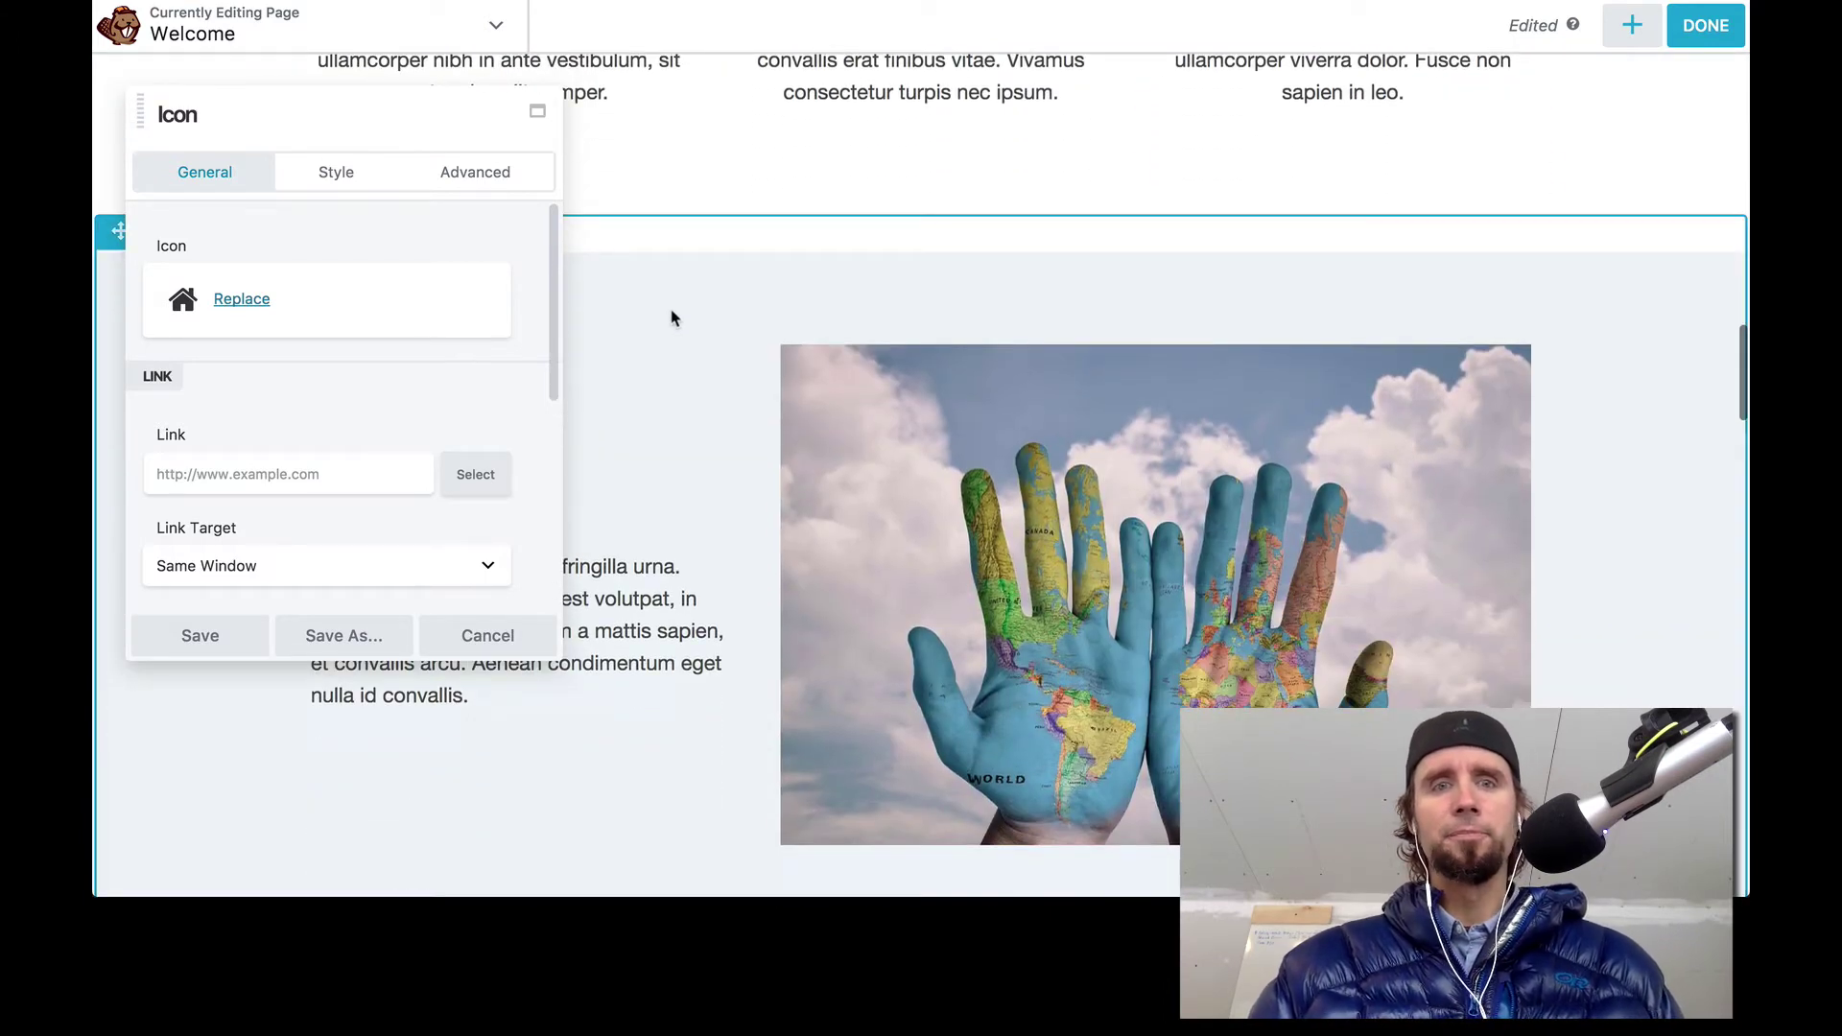
Close the house icon settings unchanged and scroll down to the Let's Be Social row
{"action": "left_click", "coordinate": [491, 633]}
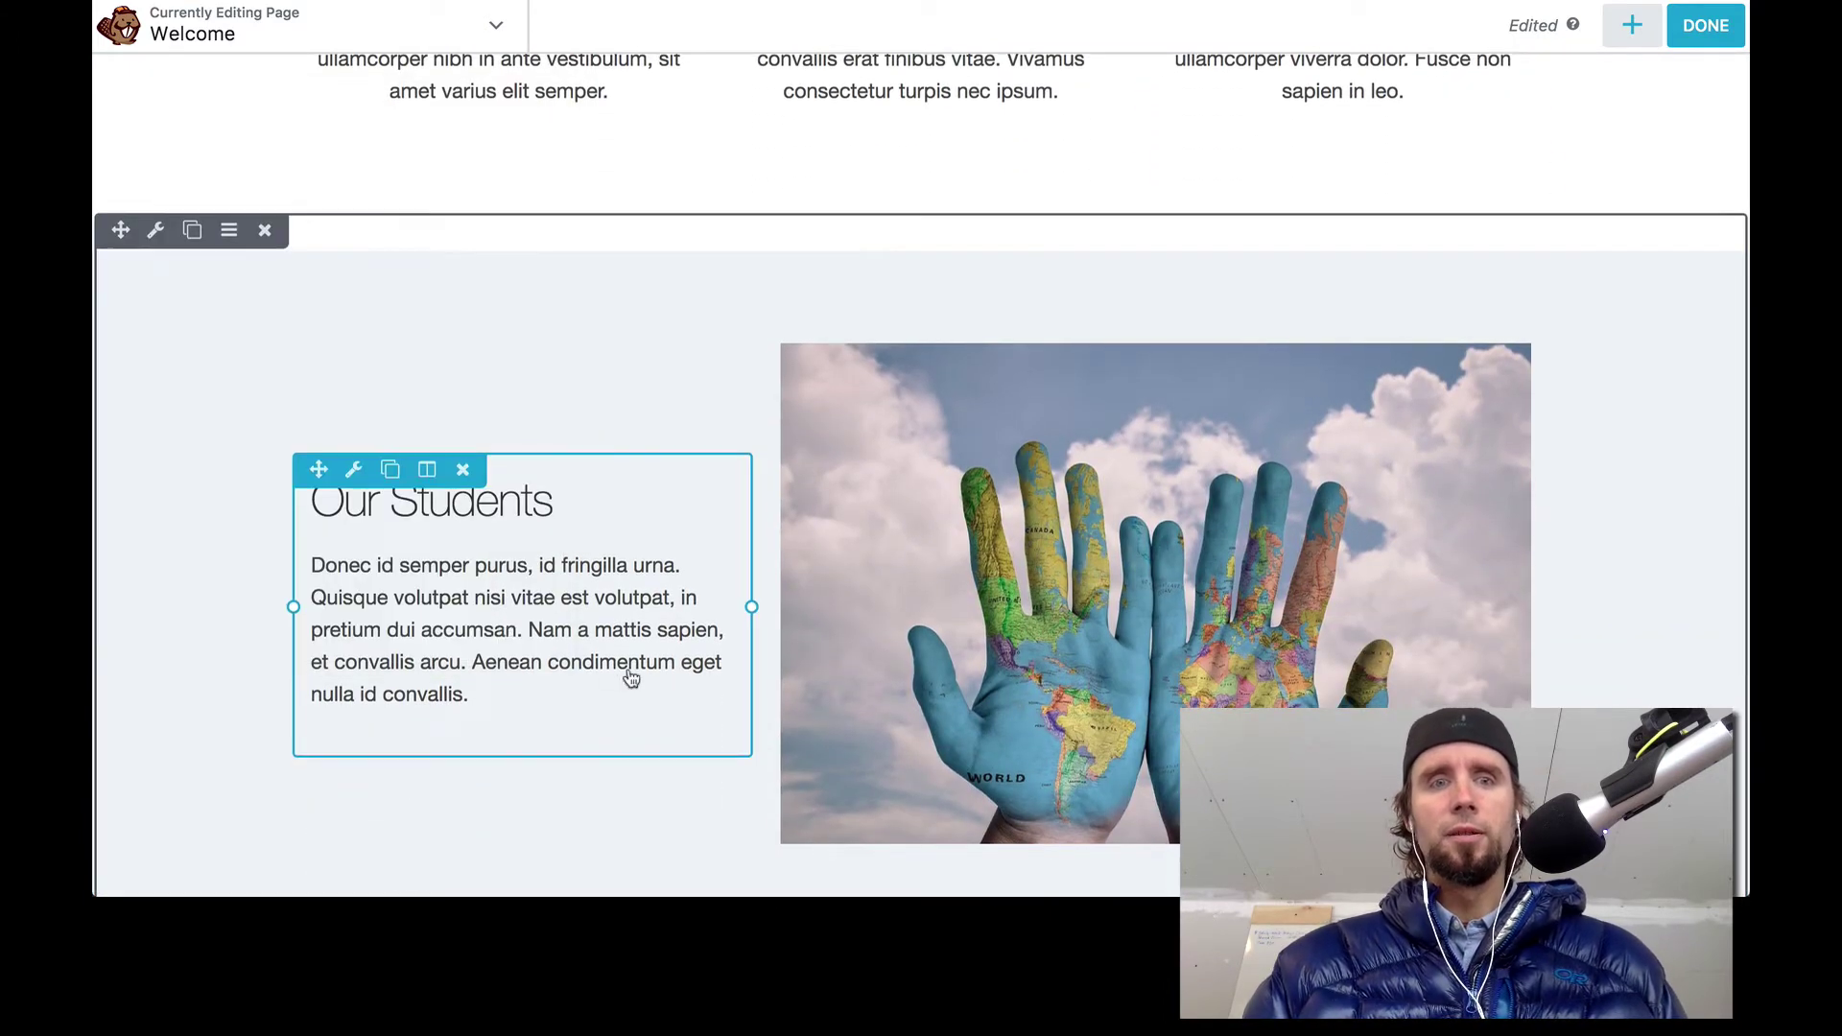
{"action": "scroll", "coordinate": [631, 678], "scroll_direction": "down", "scroll_amount": 5}
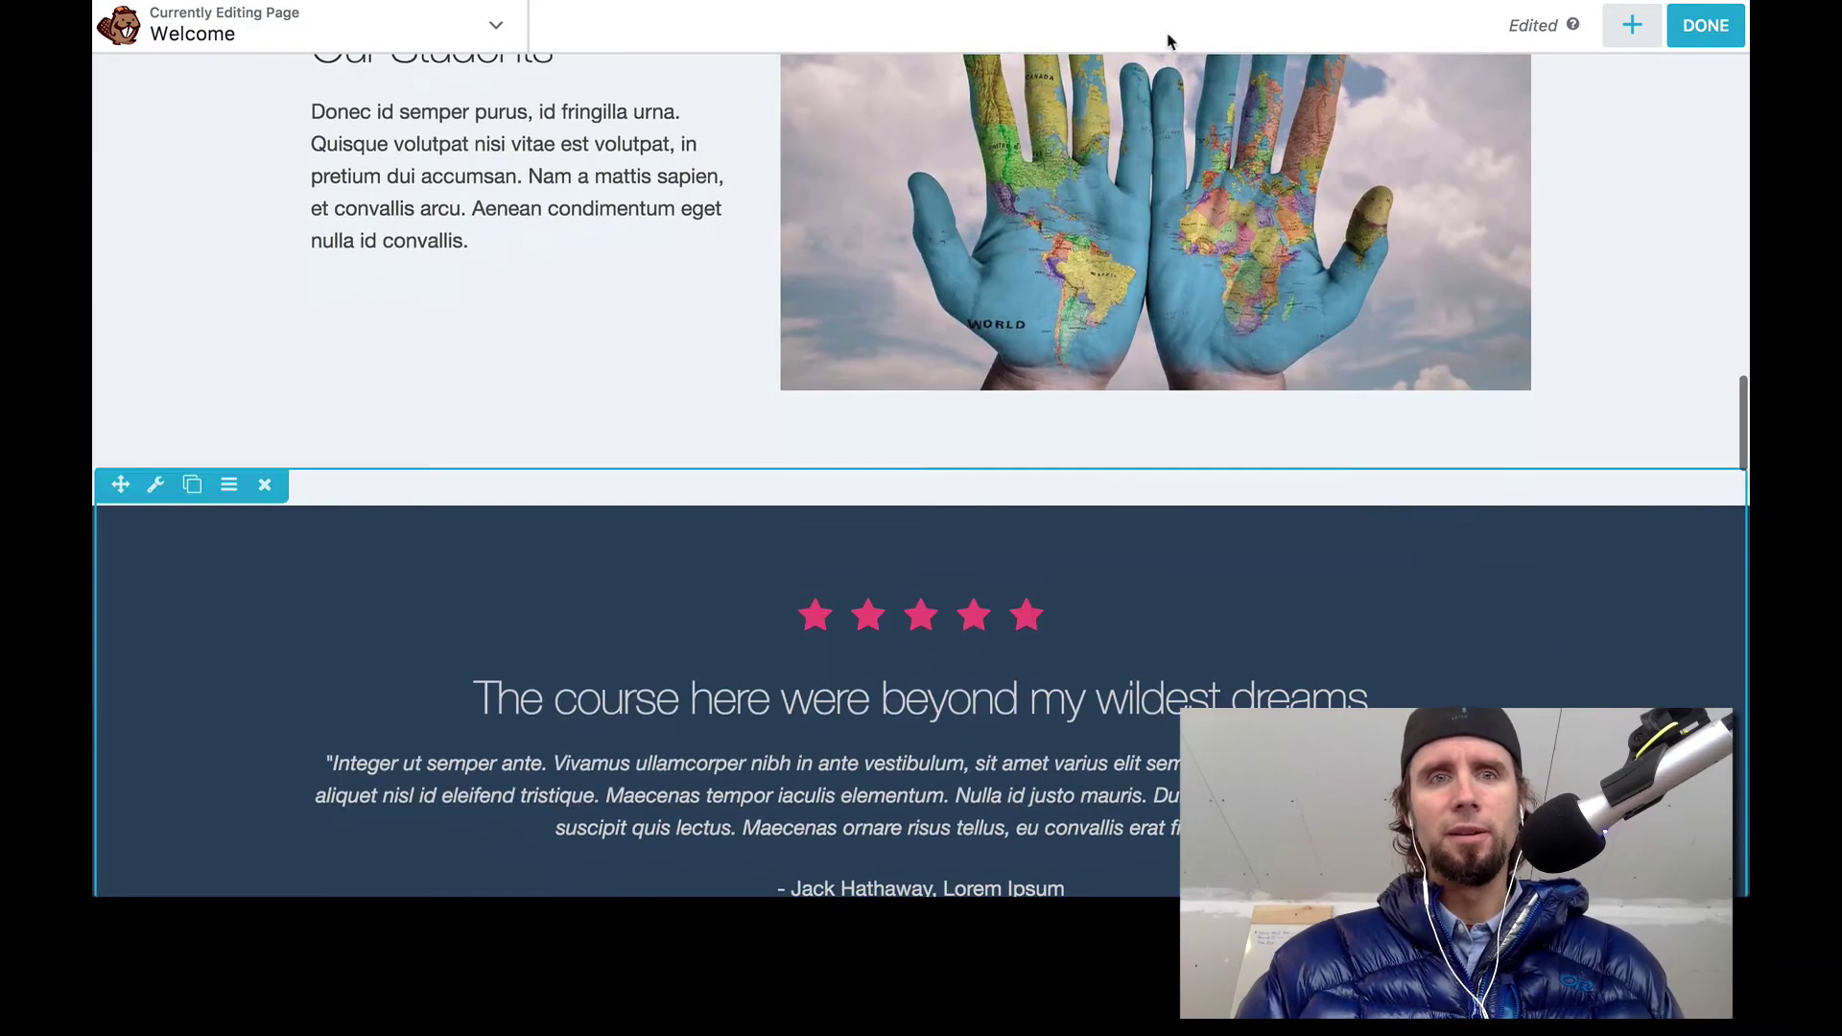
{"action": "scroll", "coordinate": [1341, 218], "scroll_direction": "up", "scroll_amount": 1}
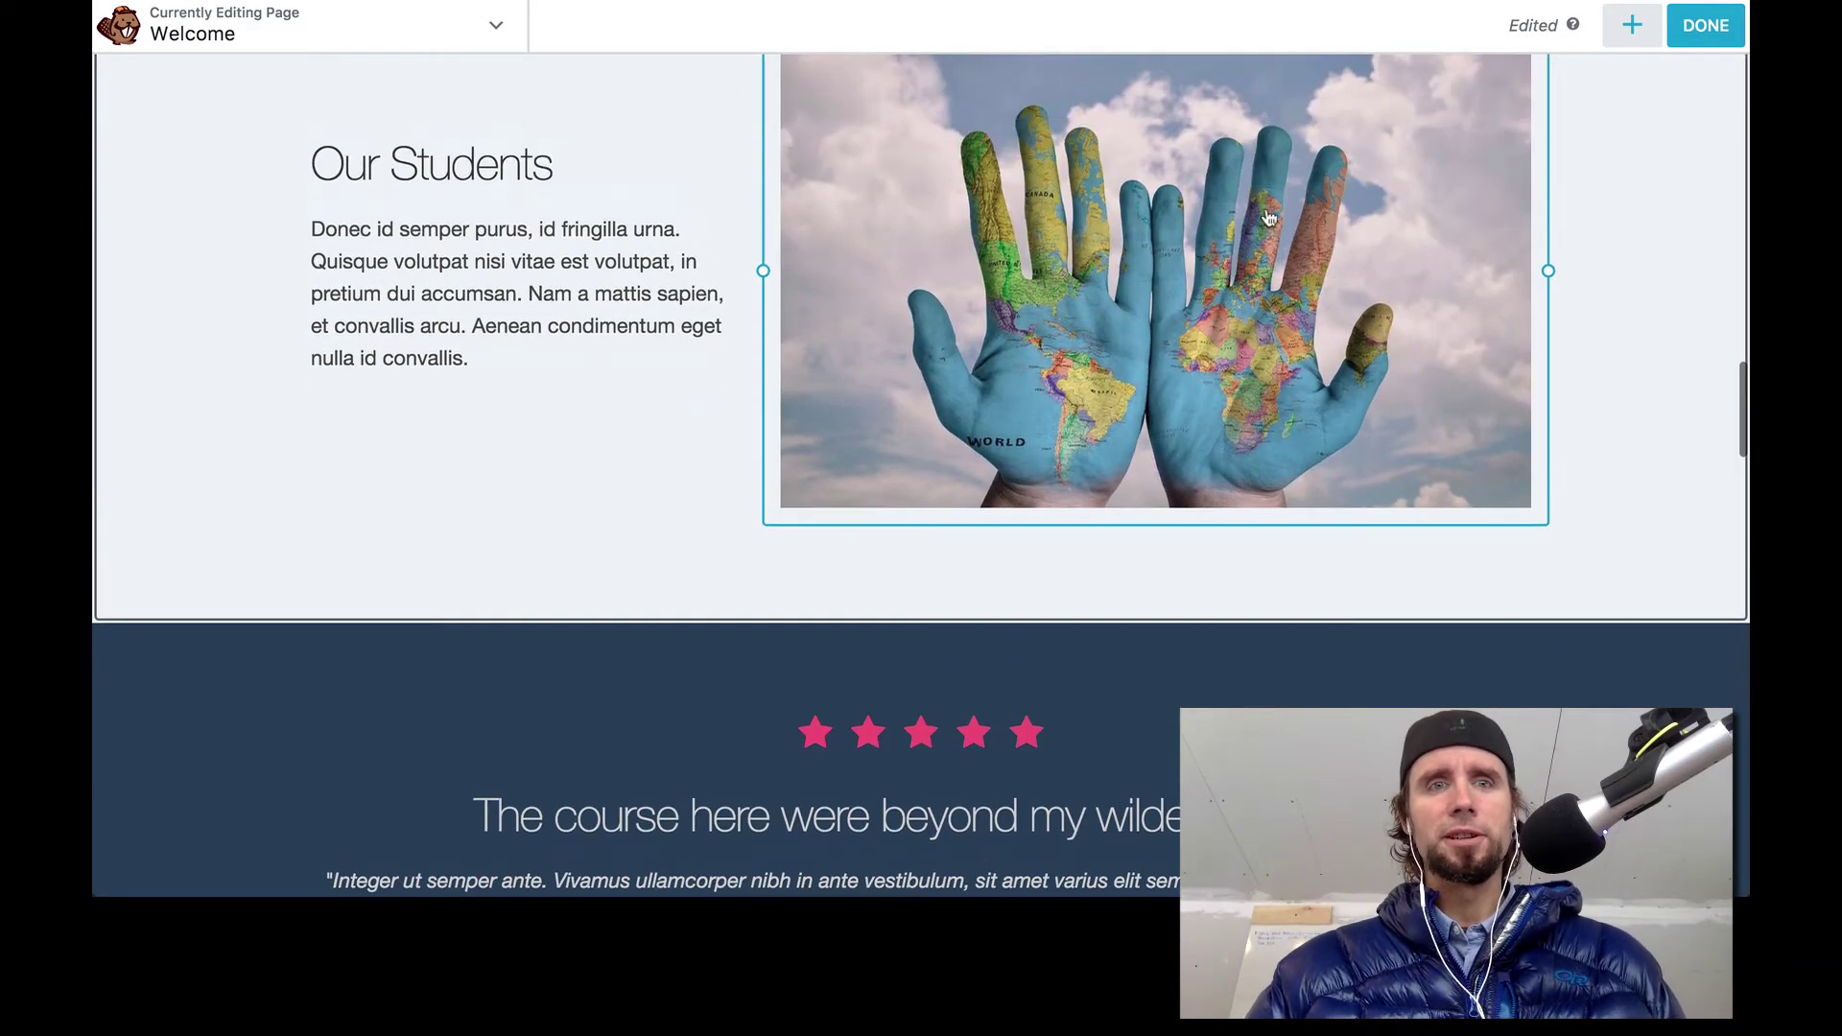
{"action": "scroll", "coordinate": [964, 278], "scroll_direction": "down", "scroll_amount": 7}
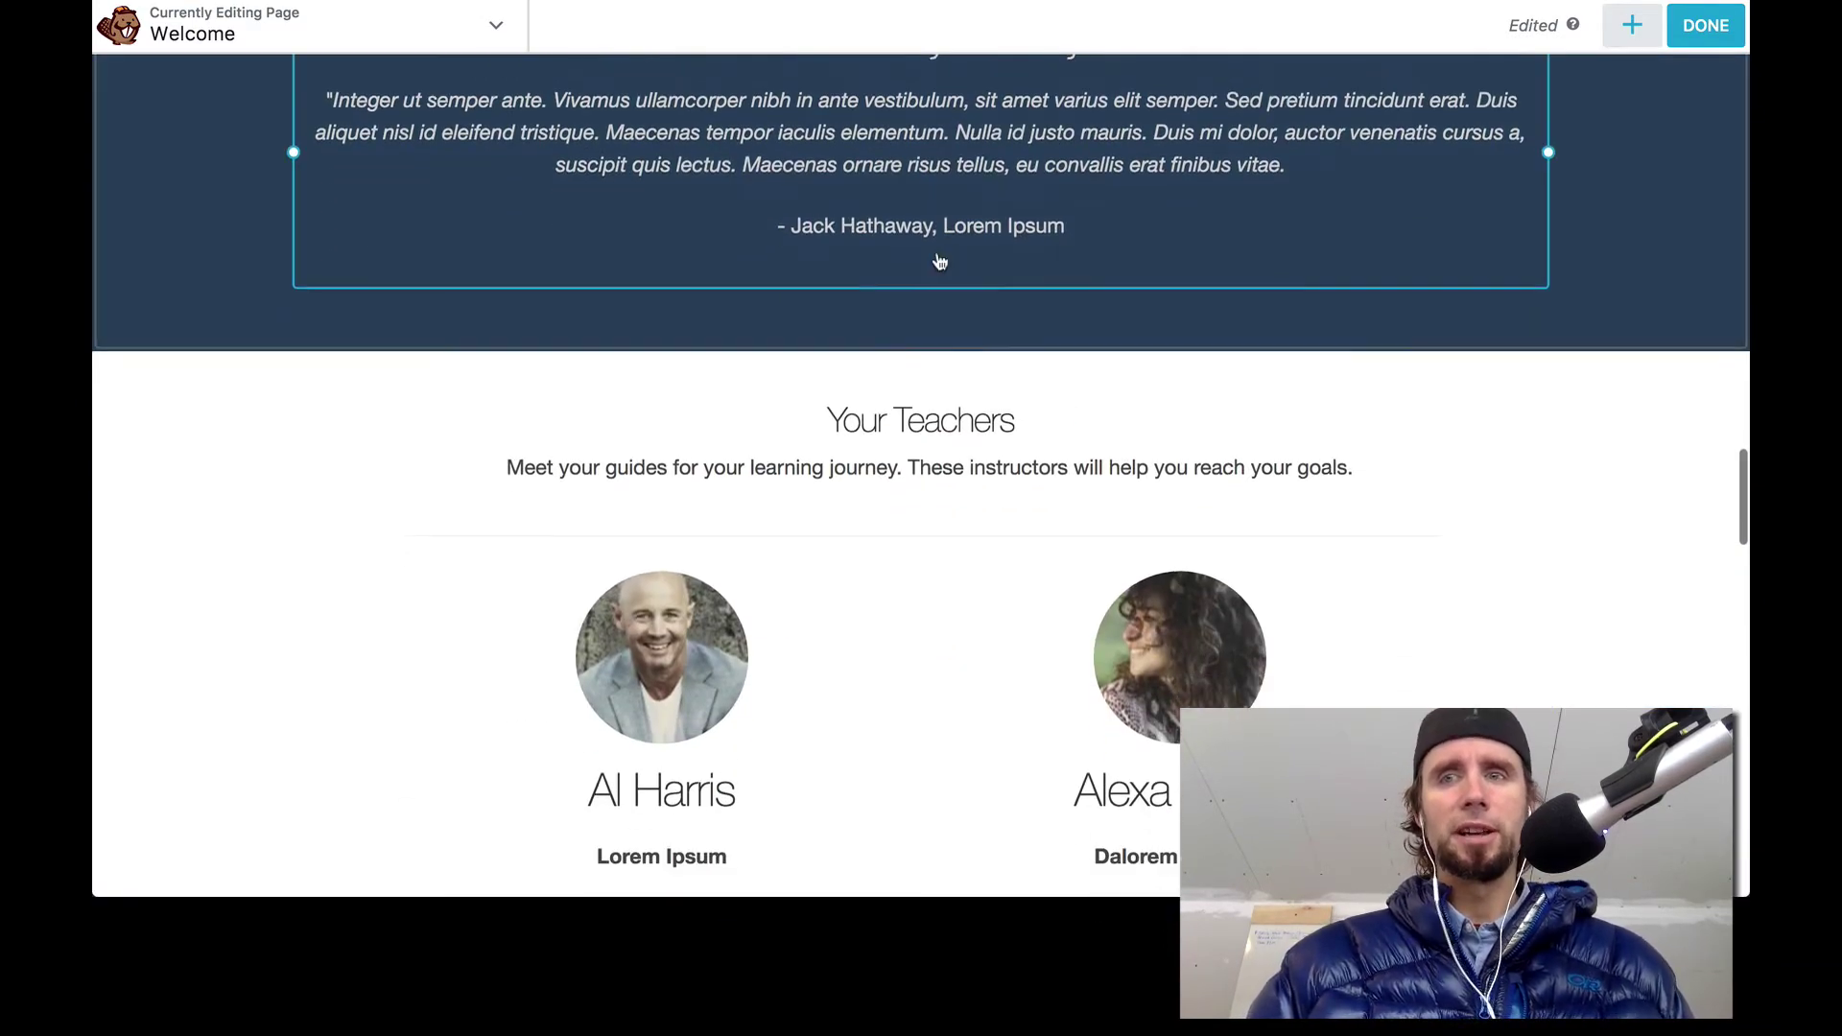
{"action": "scroll", "coordinate": [945, 269], "scroll_direction": "up", "scroll_amount": 3}
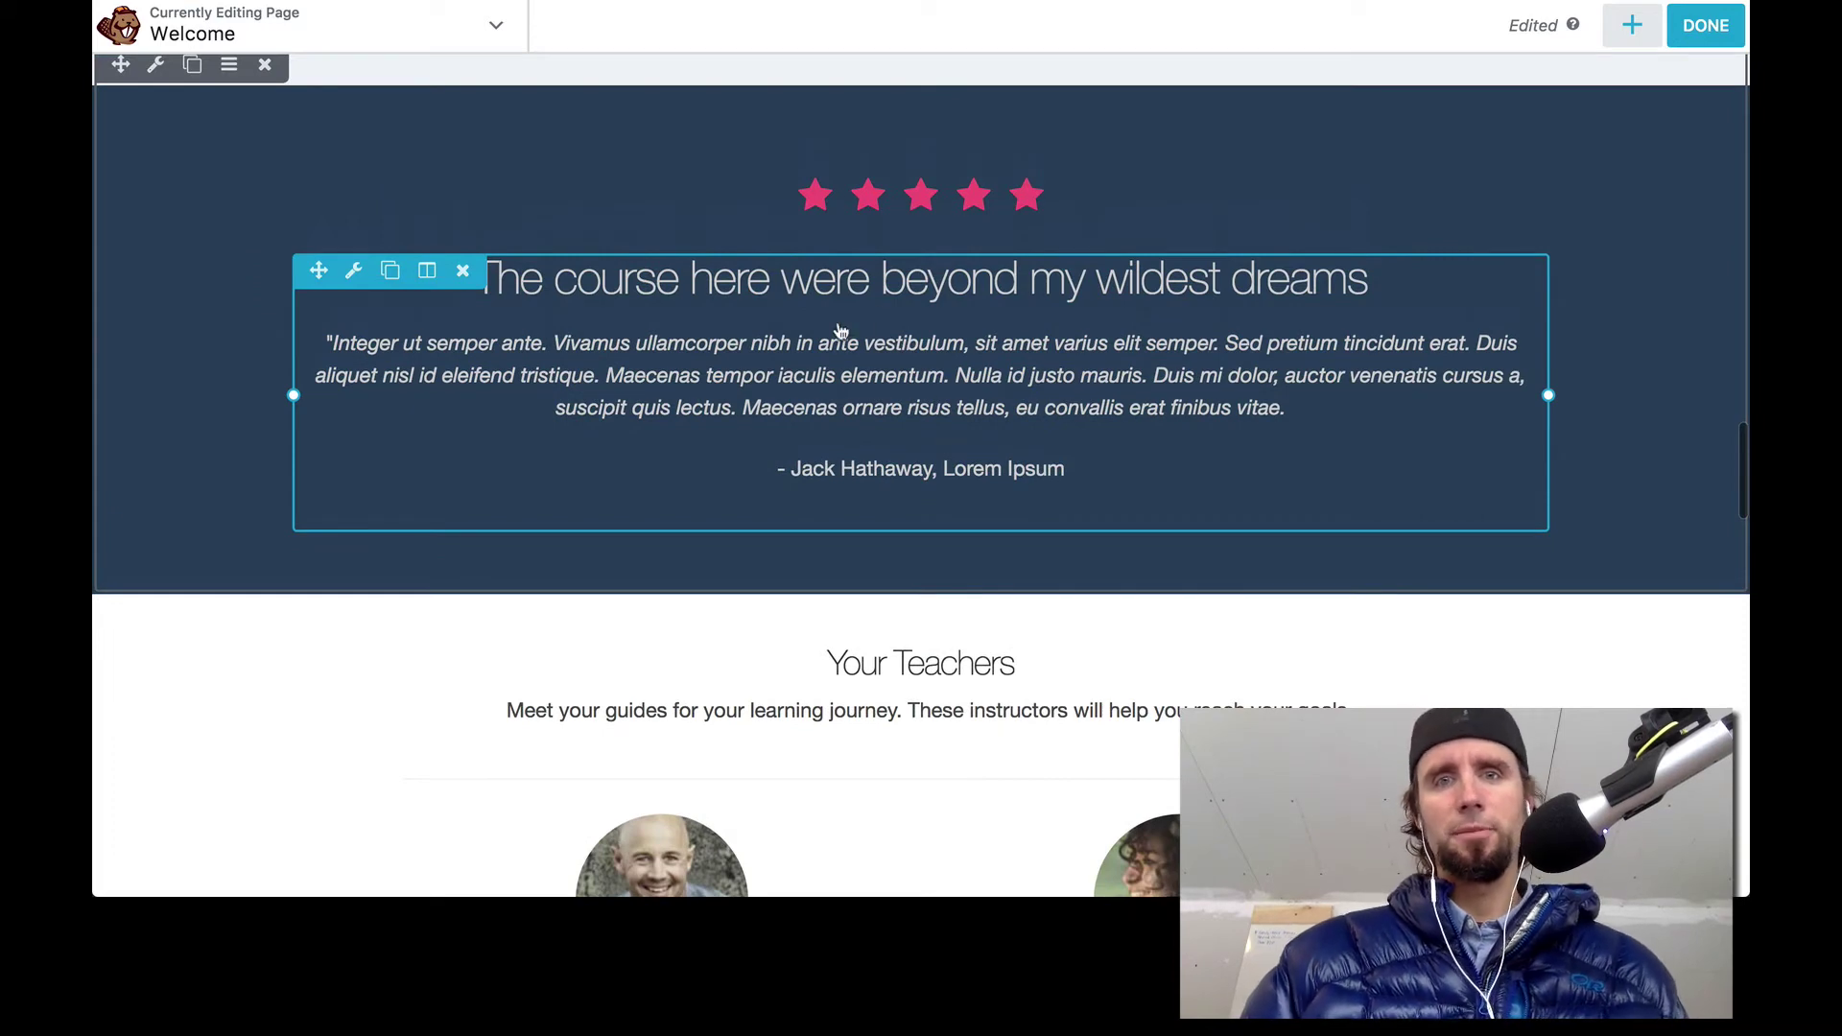
{"action": "scroll", "coordinate": [1044, 452], "scroll_direction": "down", "scroll_amount": 5}
{"action": "scroll", "coordinate": [1048, 449], "scroll_direction": "down", "scroll_amount": 3}
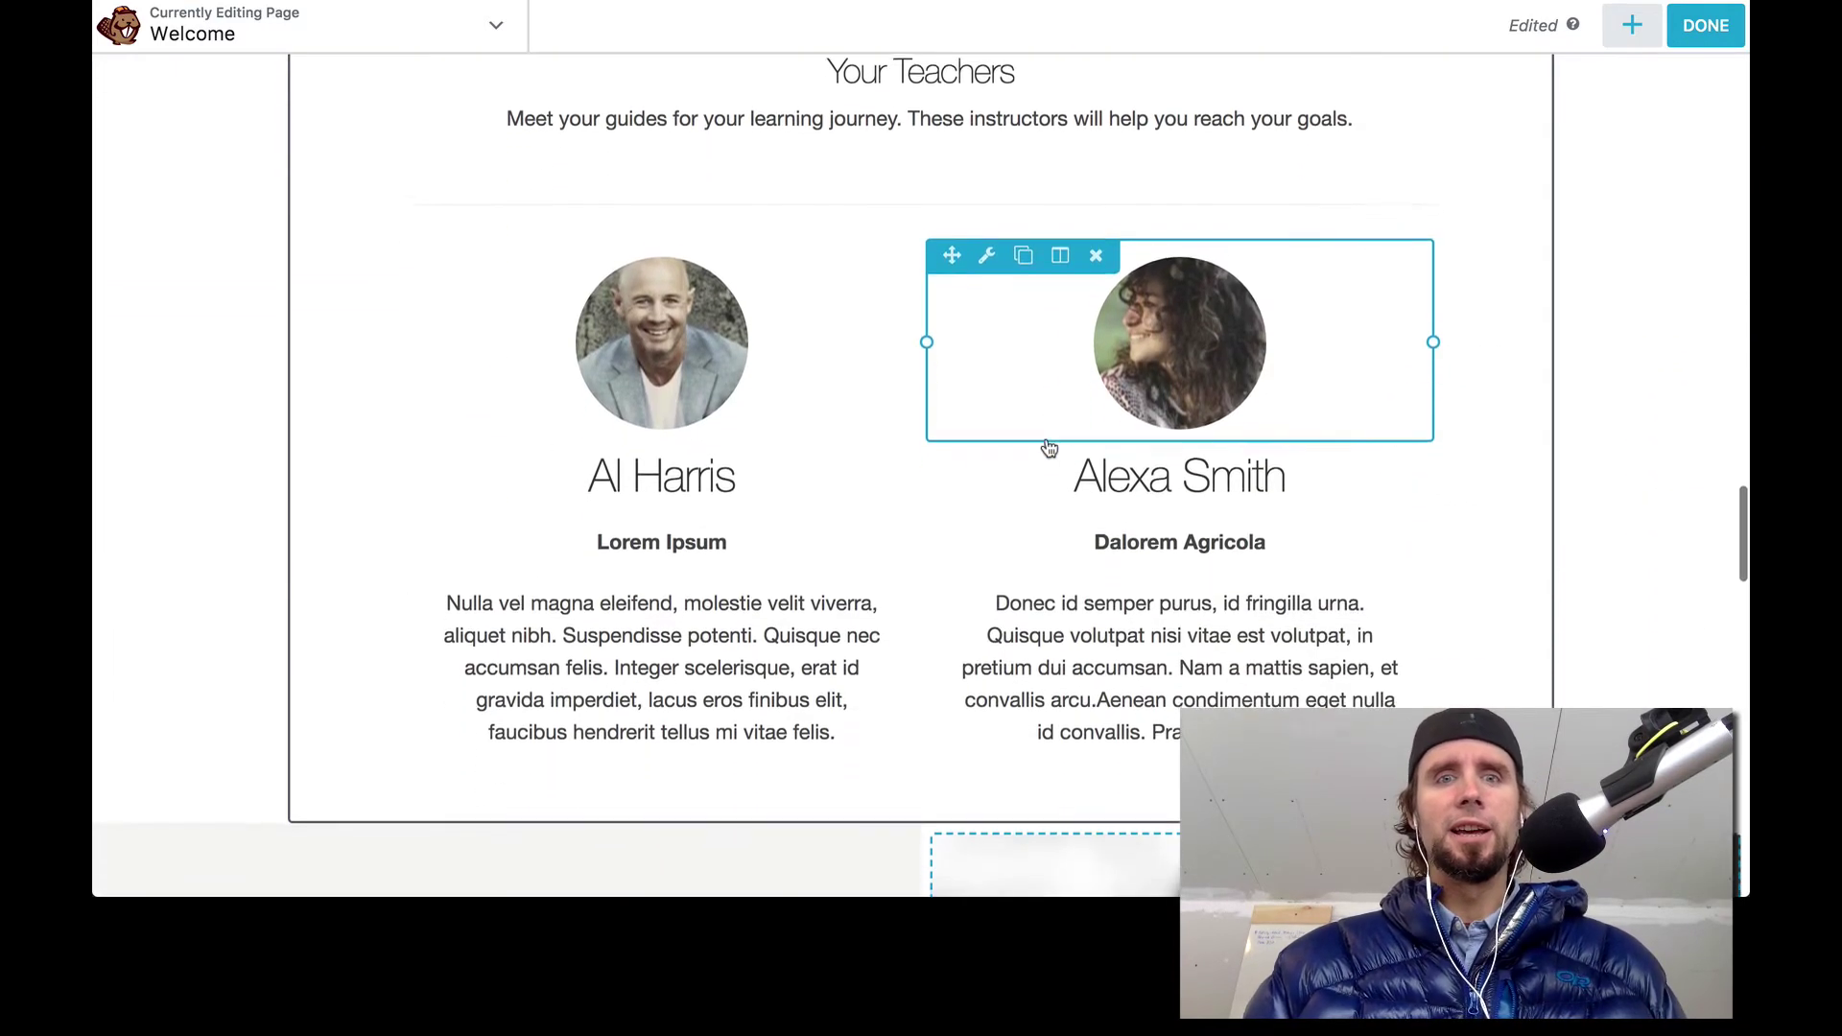
{"action": "scroll", "coordinate": [819, 563], "scroll_direction": "up", "scroll_amount": 4}
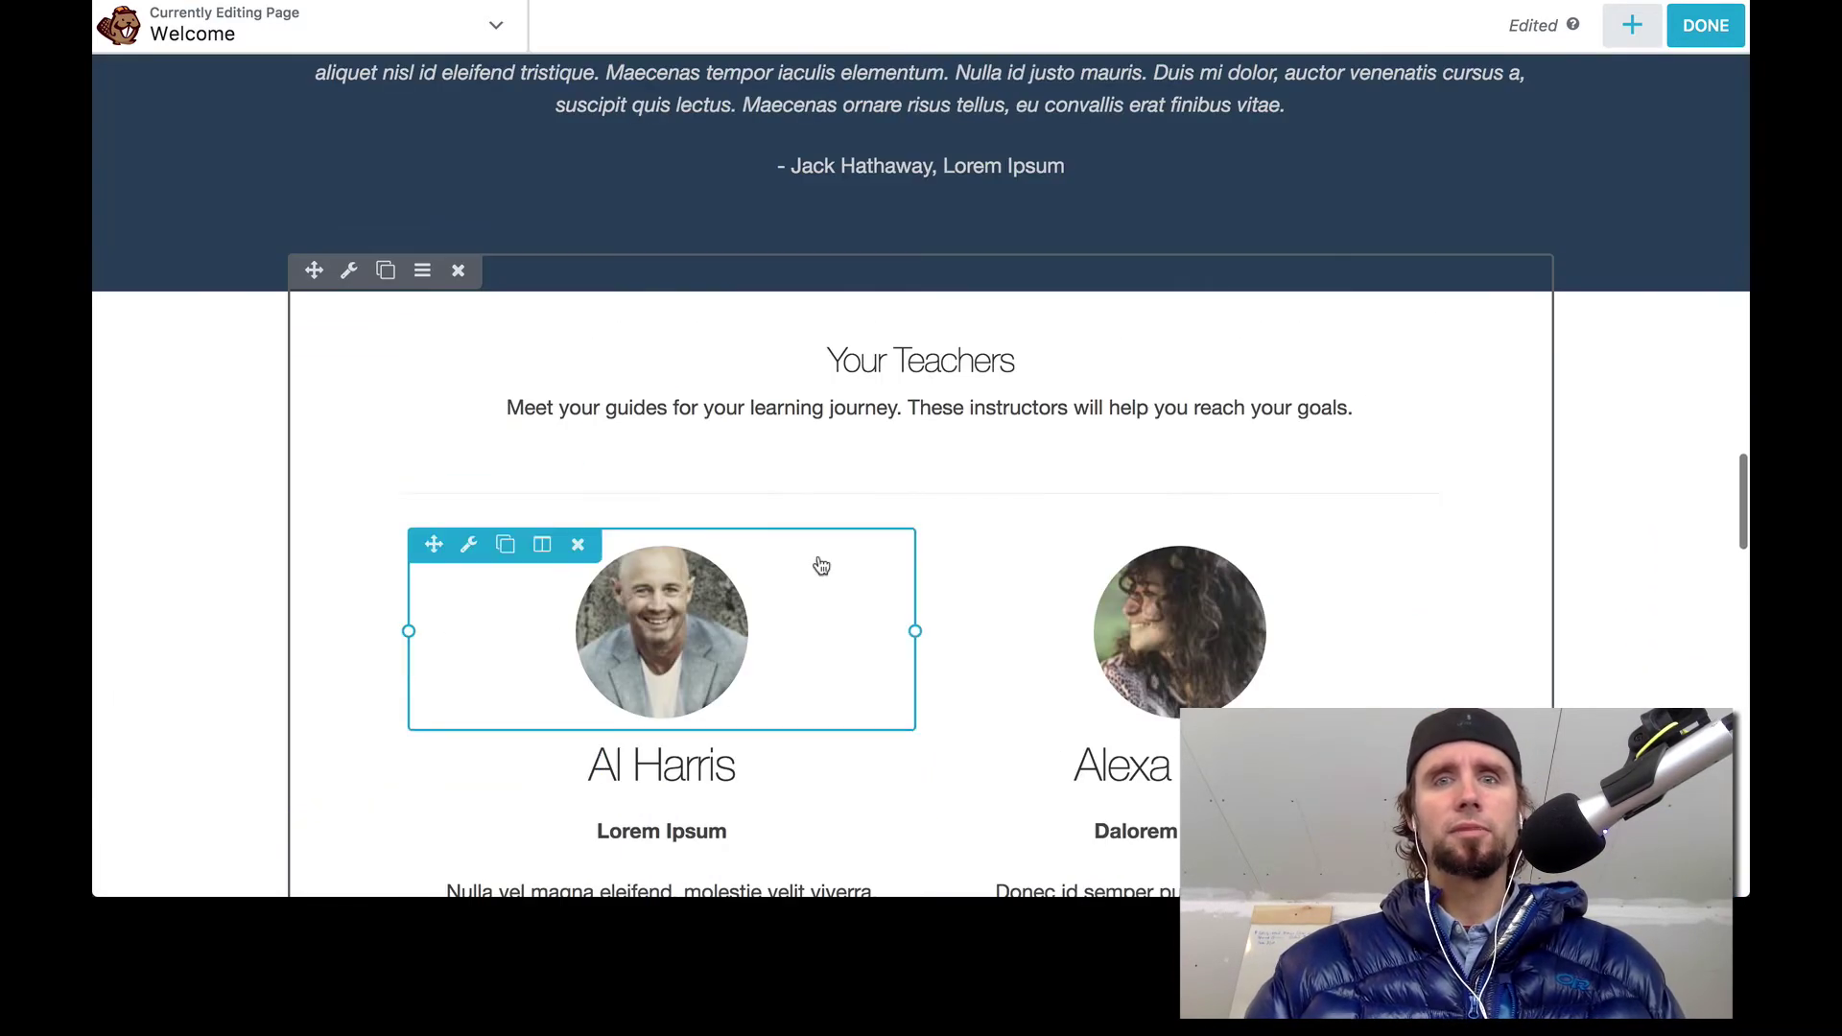
{"action": "scroll", "coordinate": [818, 566], "scroll_direction": "down", "scroll_amount": 2}
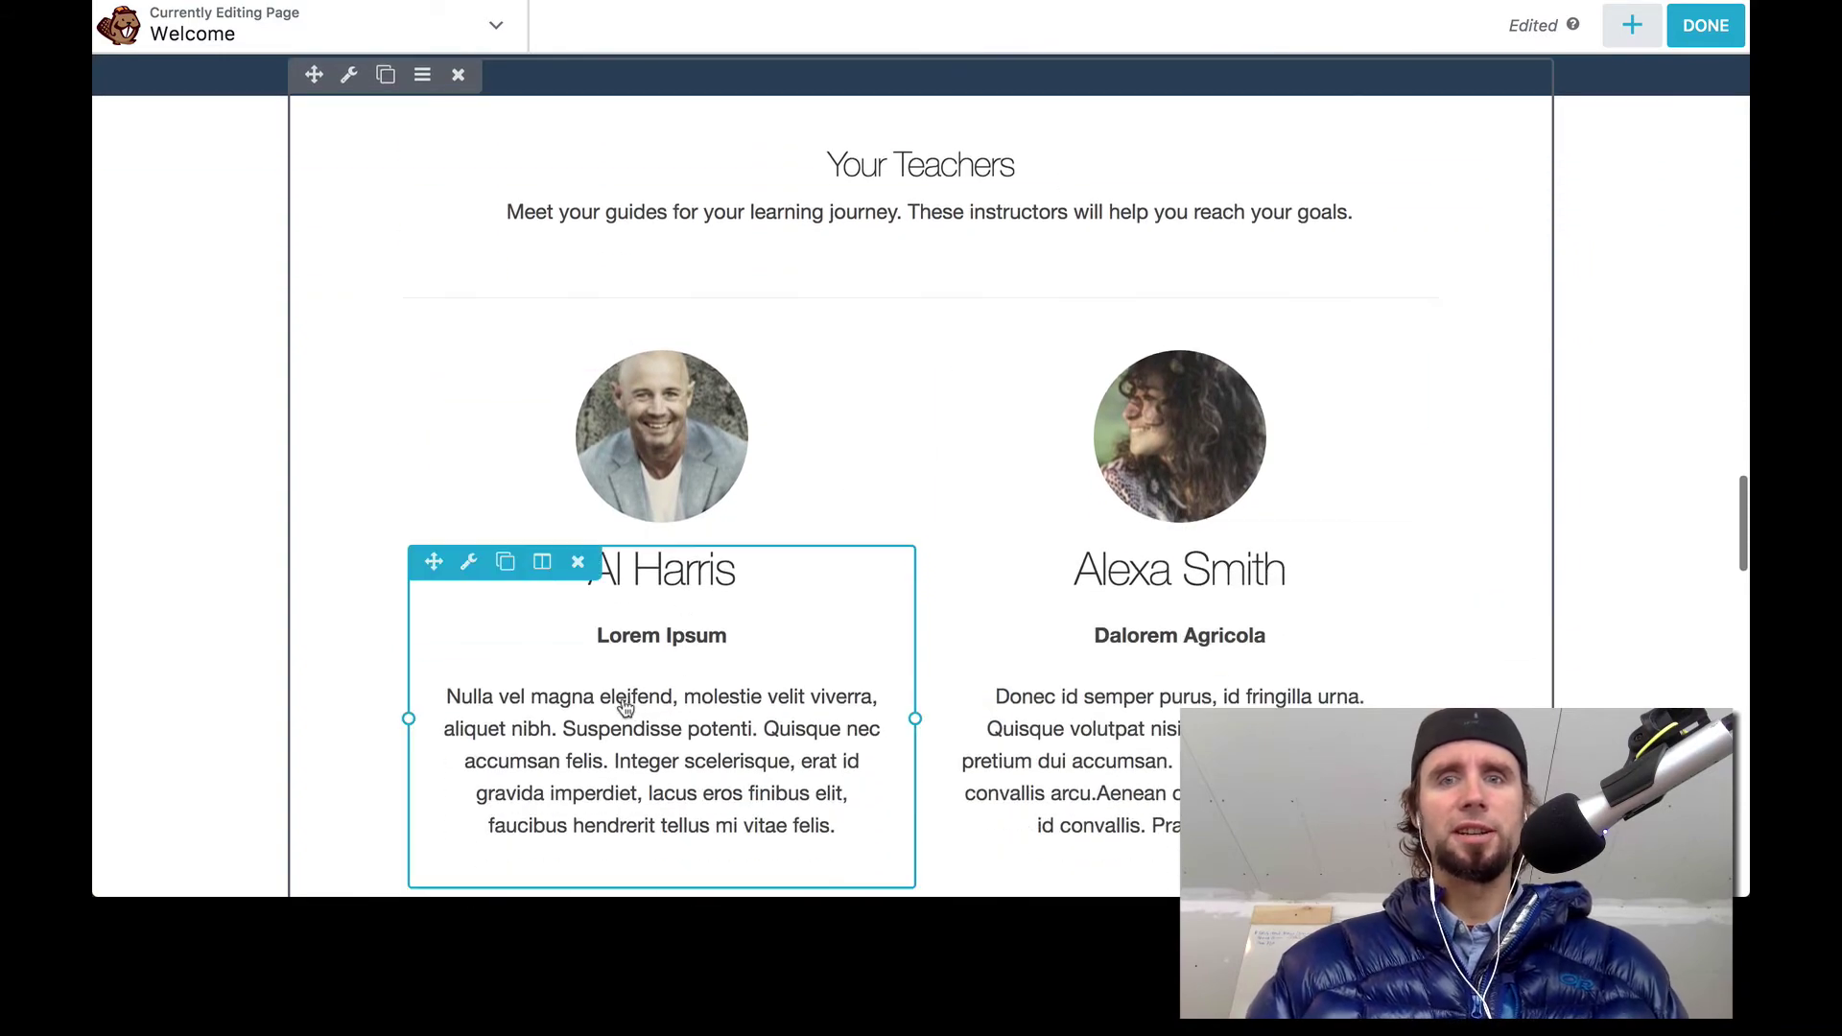
{"action": "scroll", "coordinate": [1124, 580], "scroll_direction": "down", "scroll_amount": 10}
{"action": "scroll", "coordinate": [1127, 586], "scroll_direction": "down", "scroll_amount": 1}
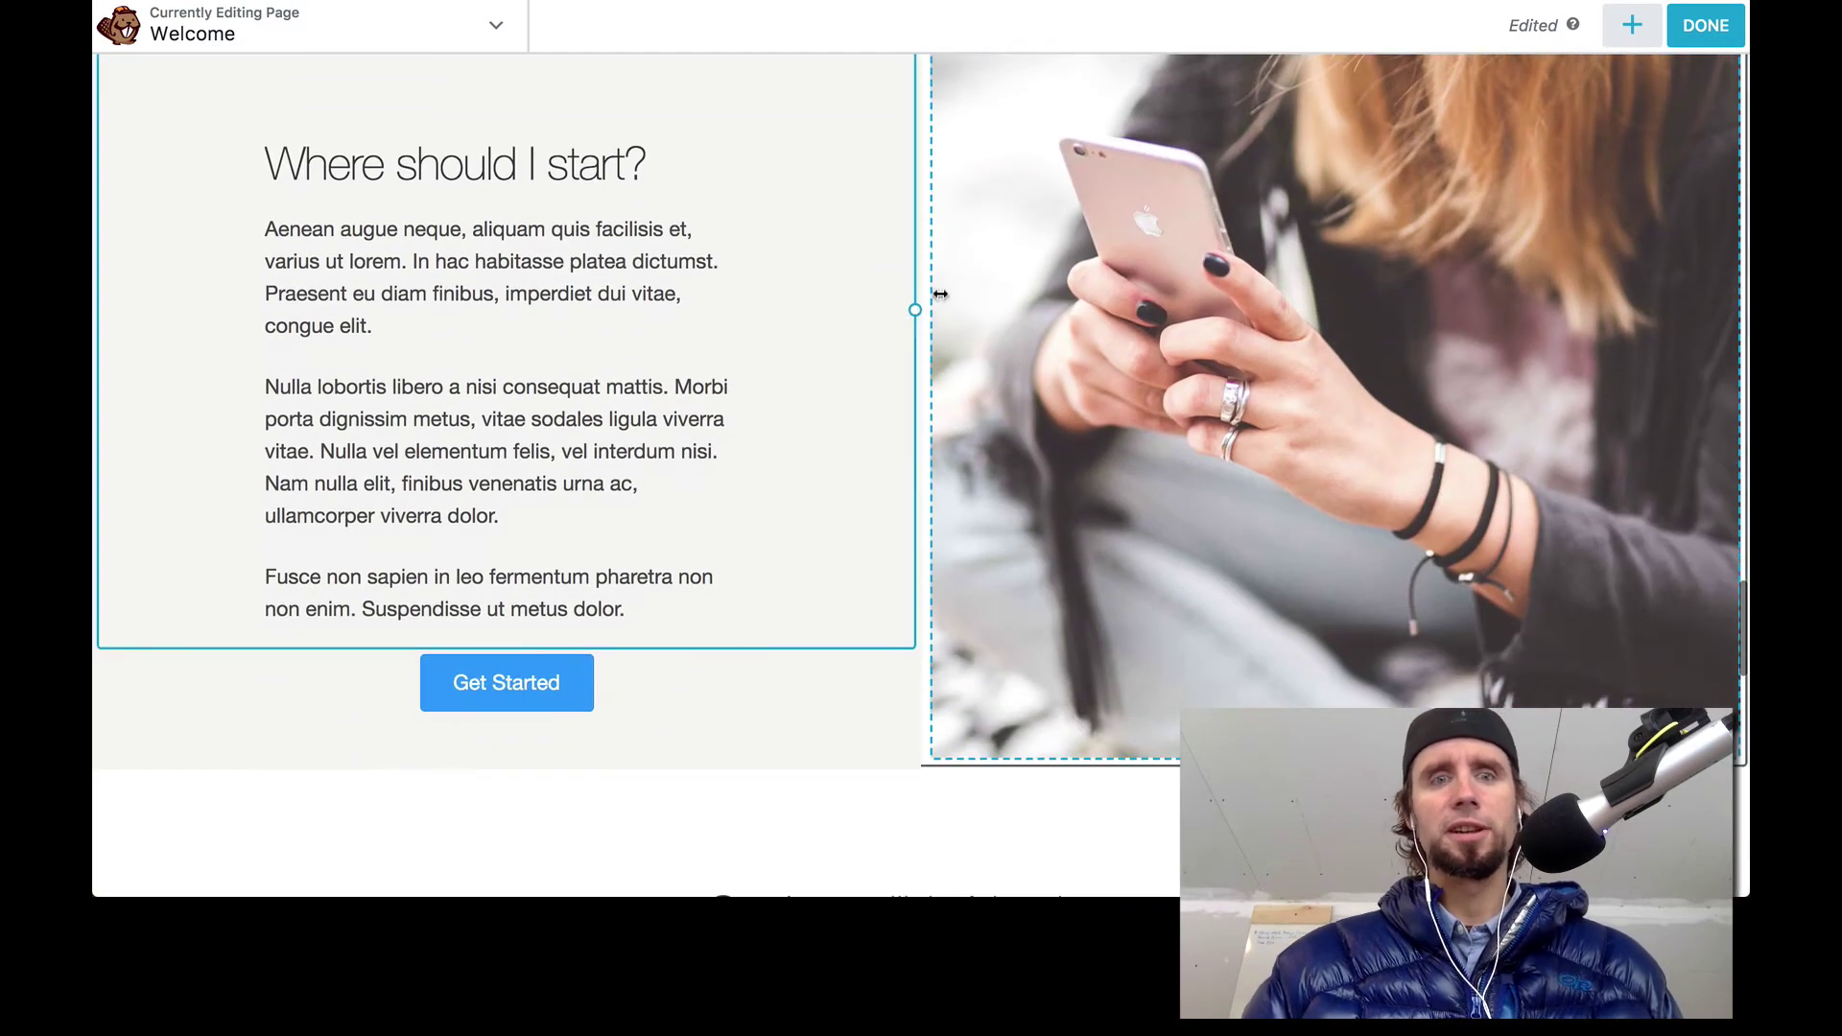
{"action": "scroll", "coordinate": [1259, 362], "scroll_direction": "up", "scroll_amount": 3}
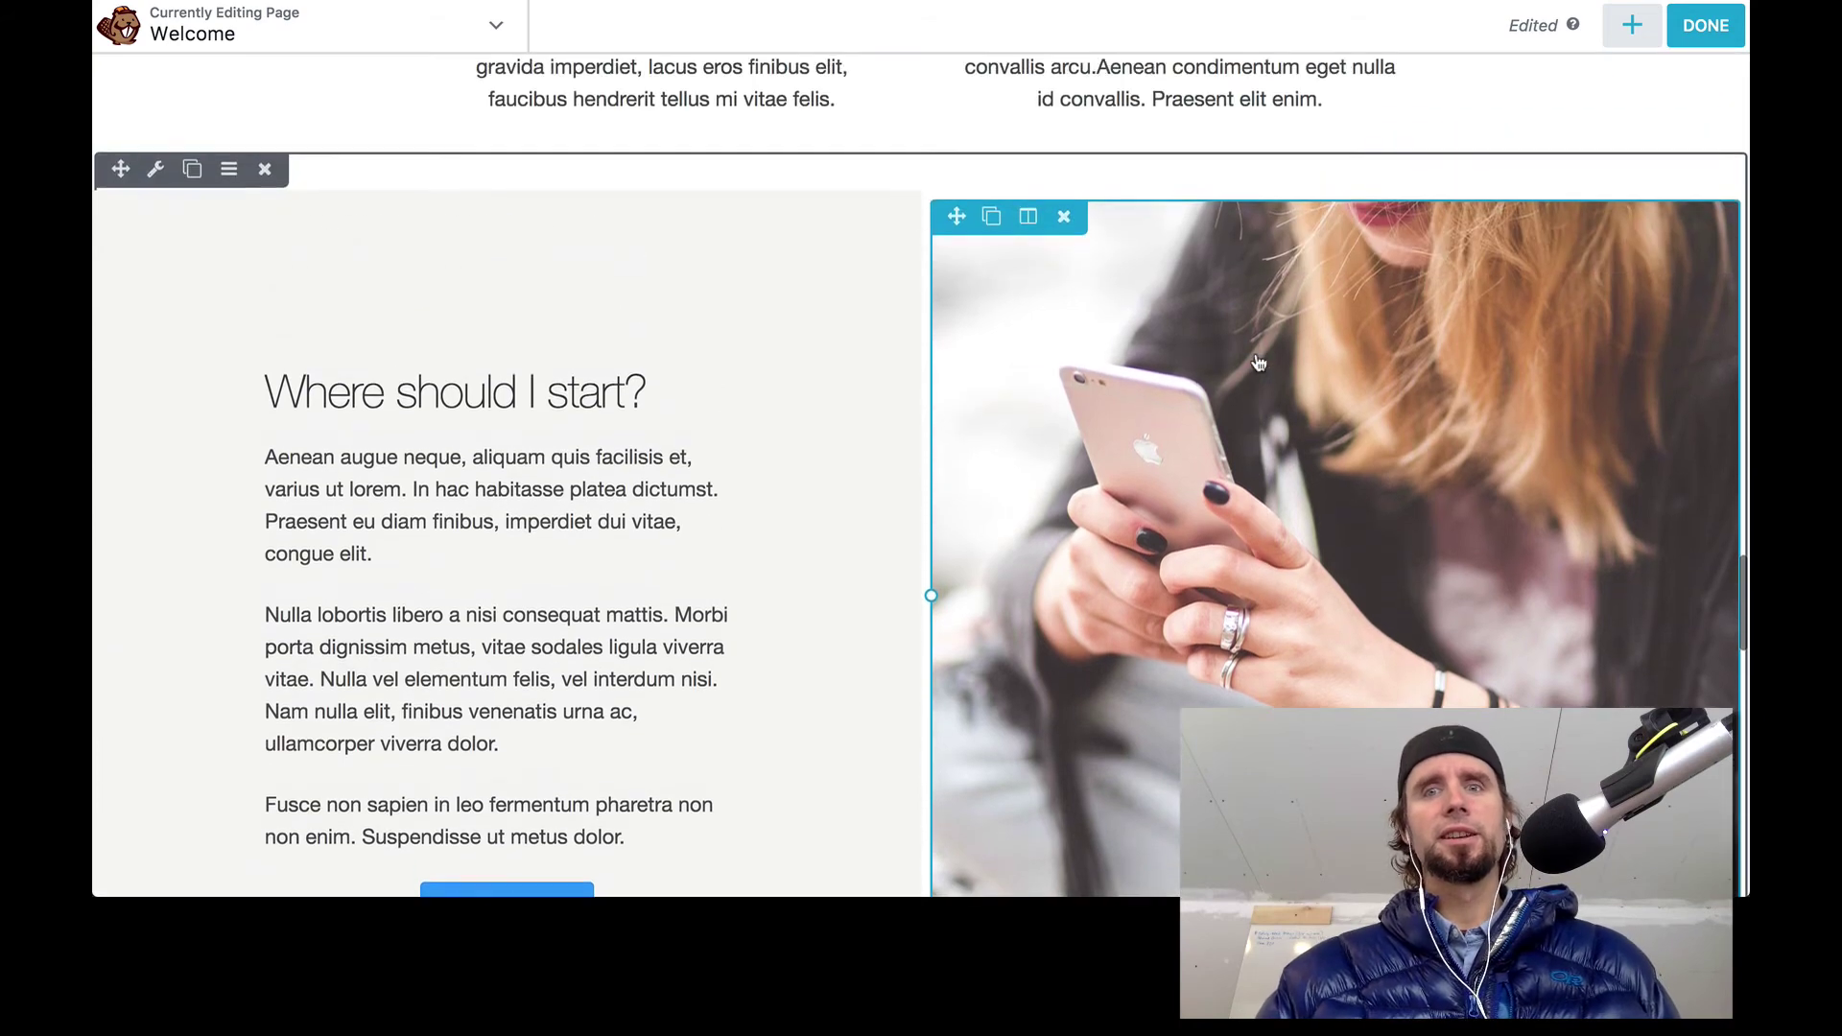
{"action": "scroll", "coordinate": [1259, 363], "scroll_direction": "down", "scroll_amount": 2}
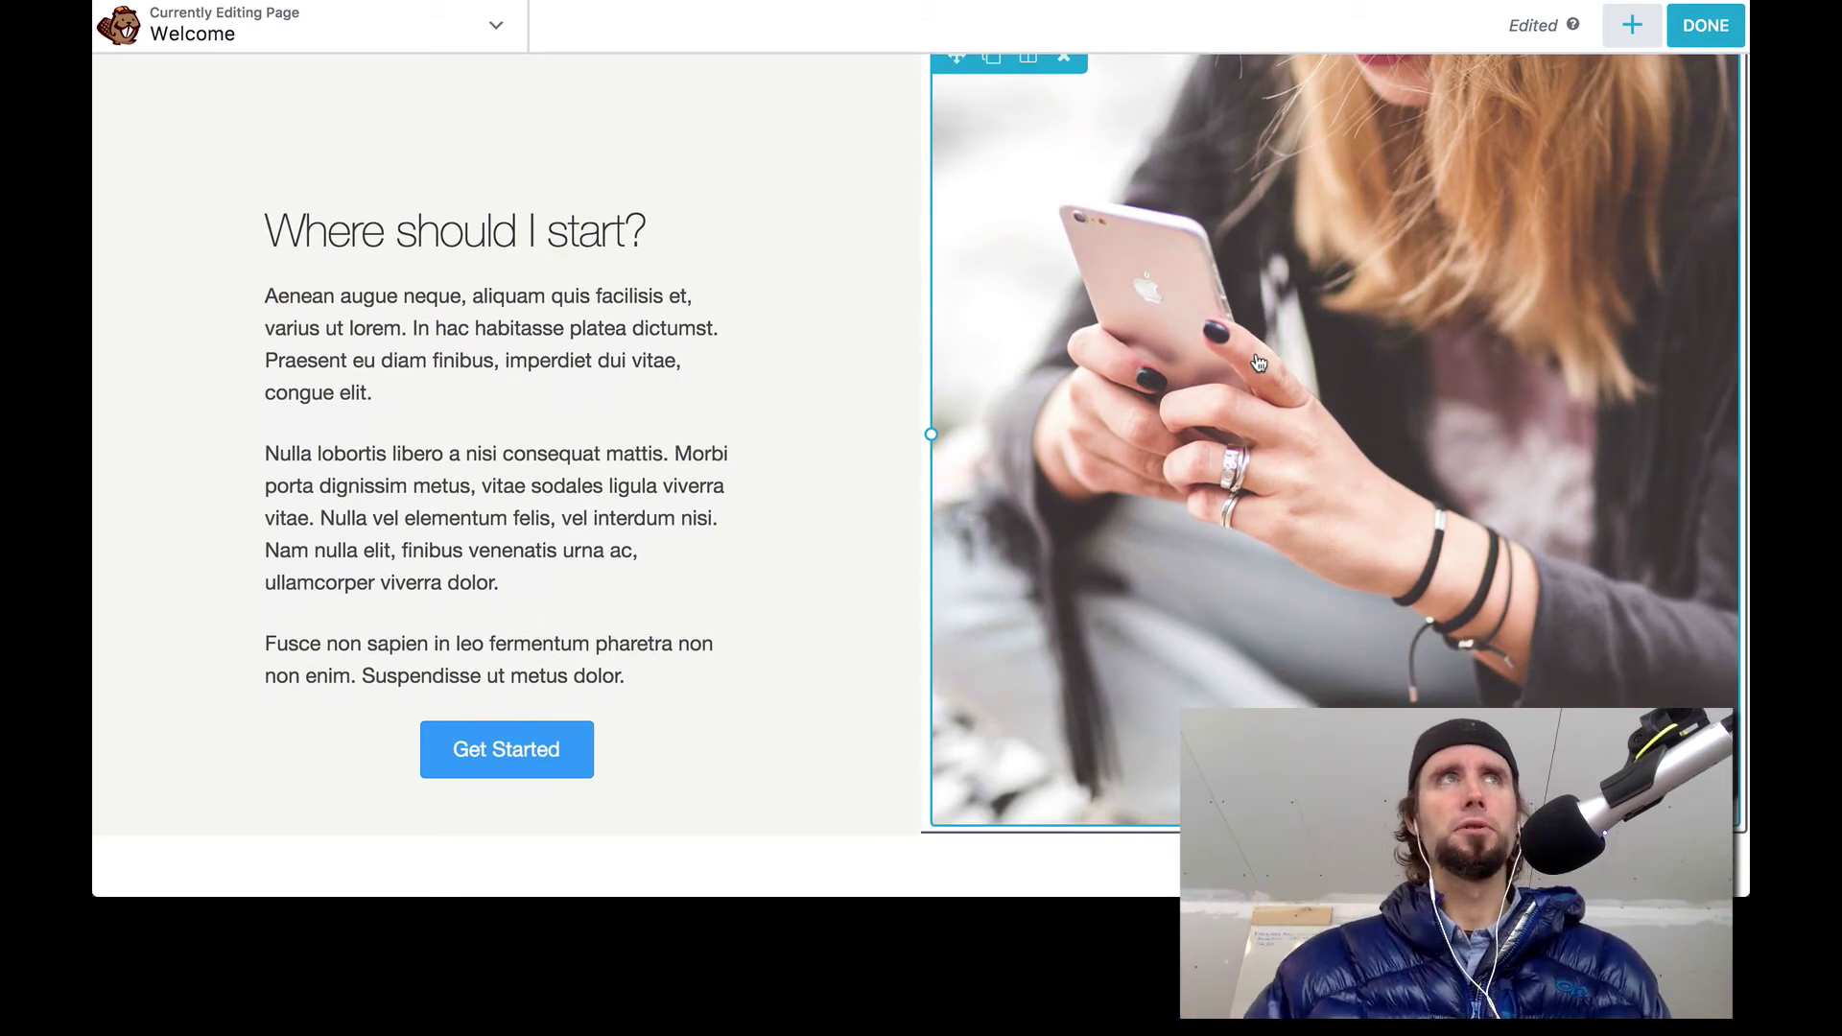
{"action": "scroll", "coordinate": [1259, 363], "scroll_direction": "down", "scroll_amount": 7}
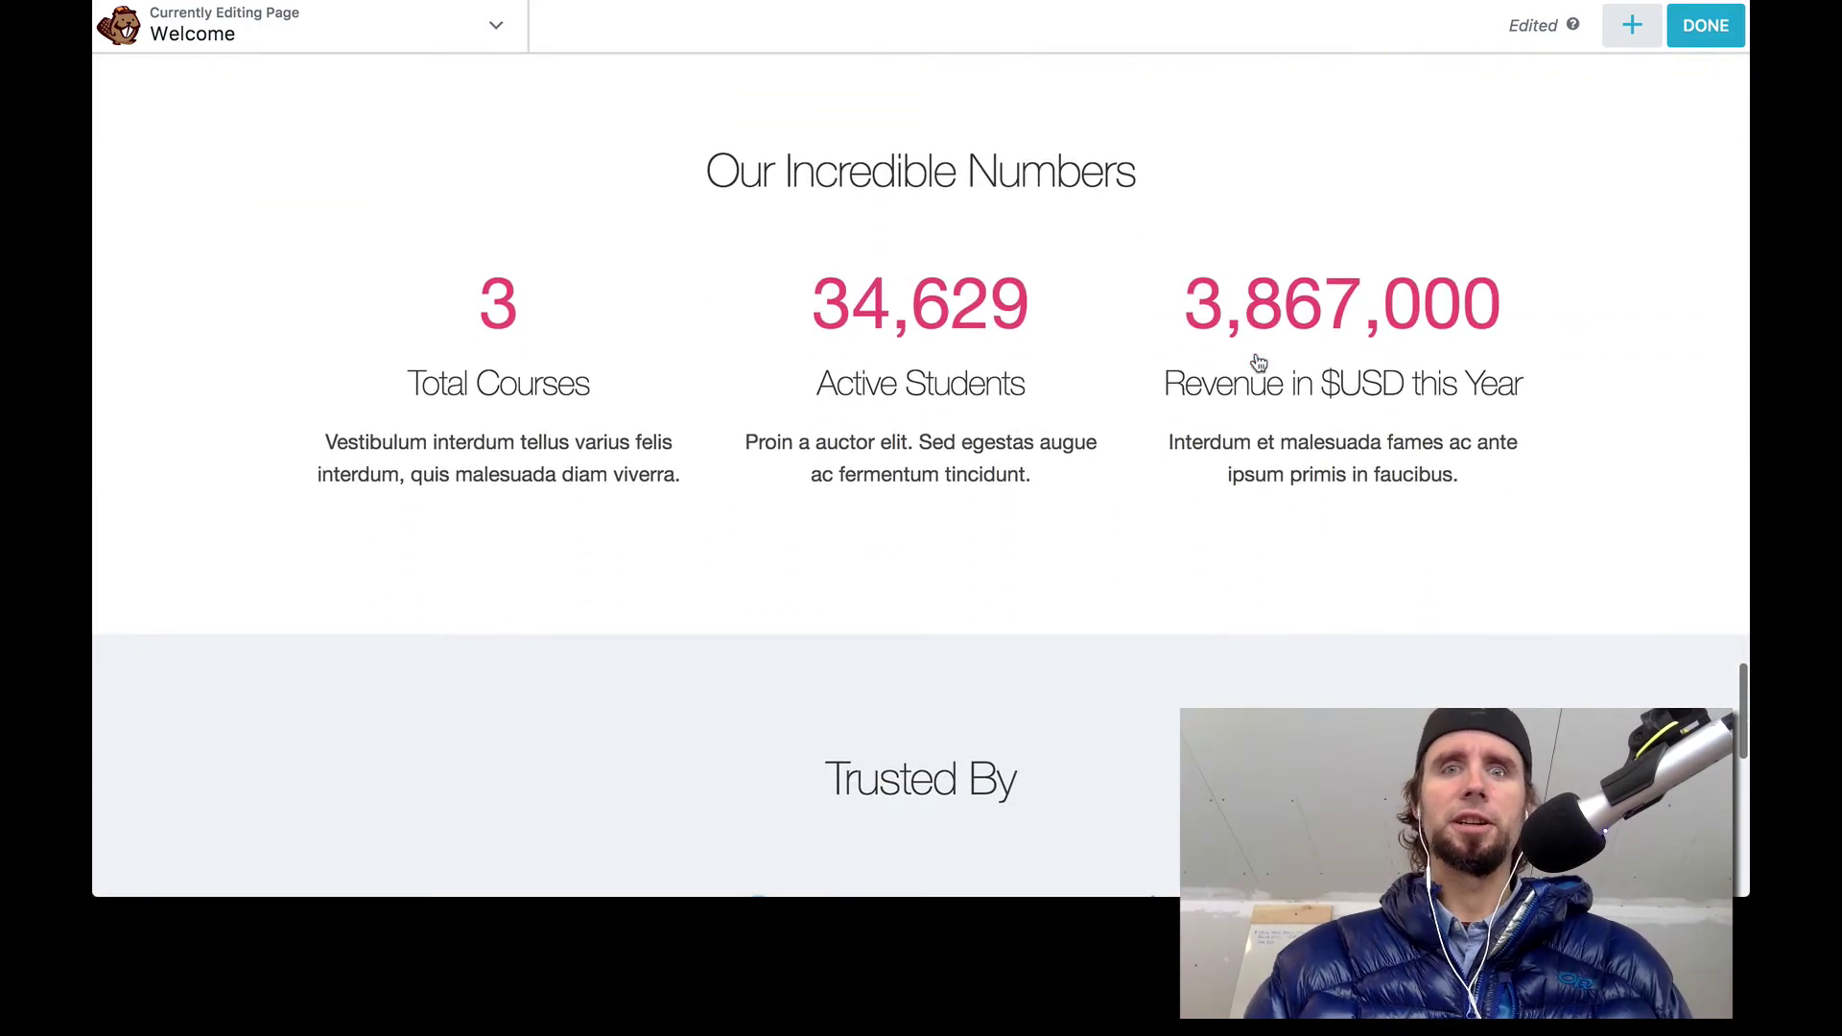
{"action": "scroll", "coordinate": [999, 484], "scroll_direction": "down", "scroll_amount": 3}
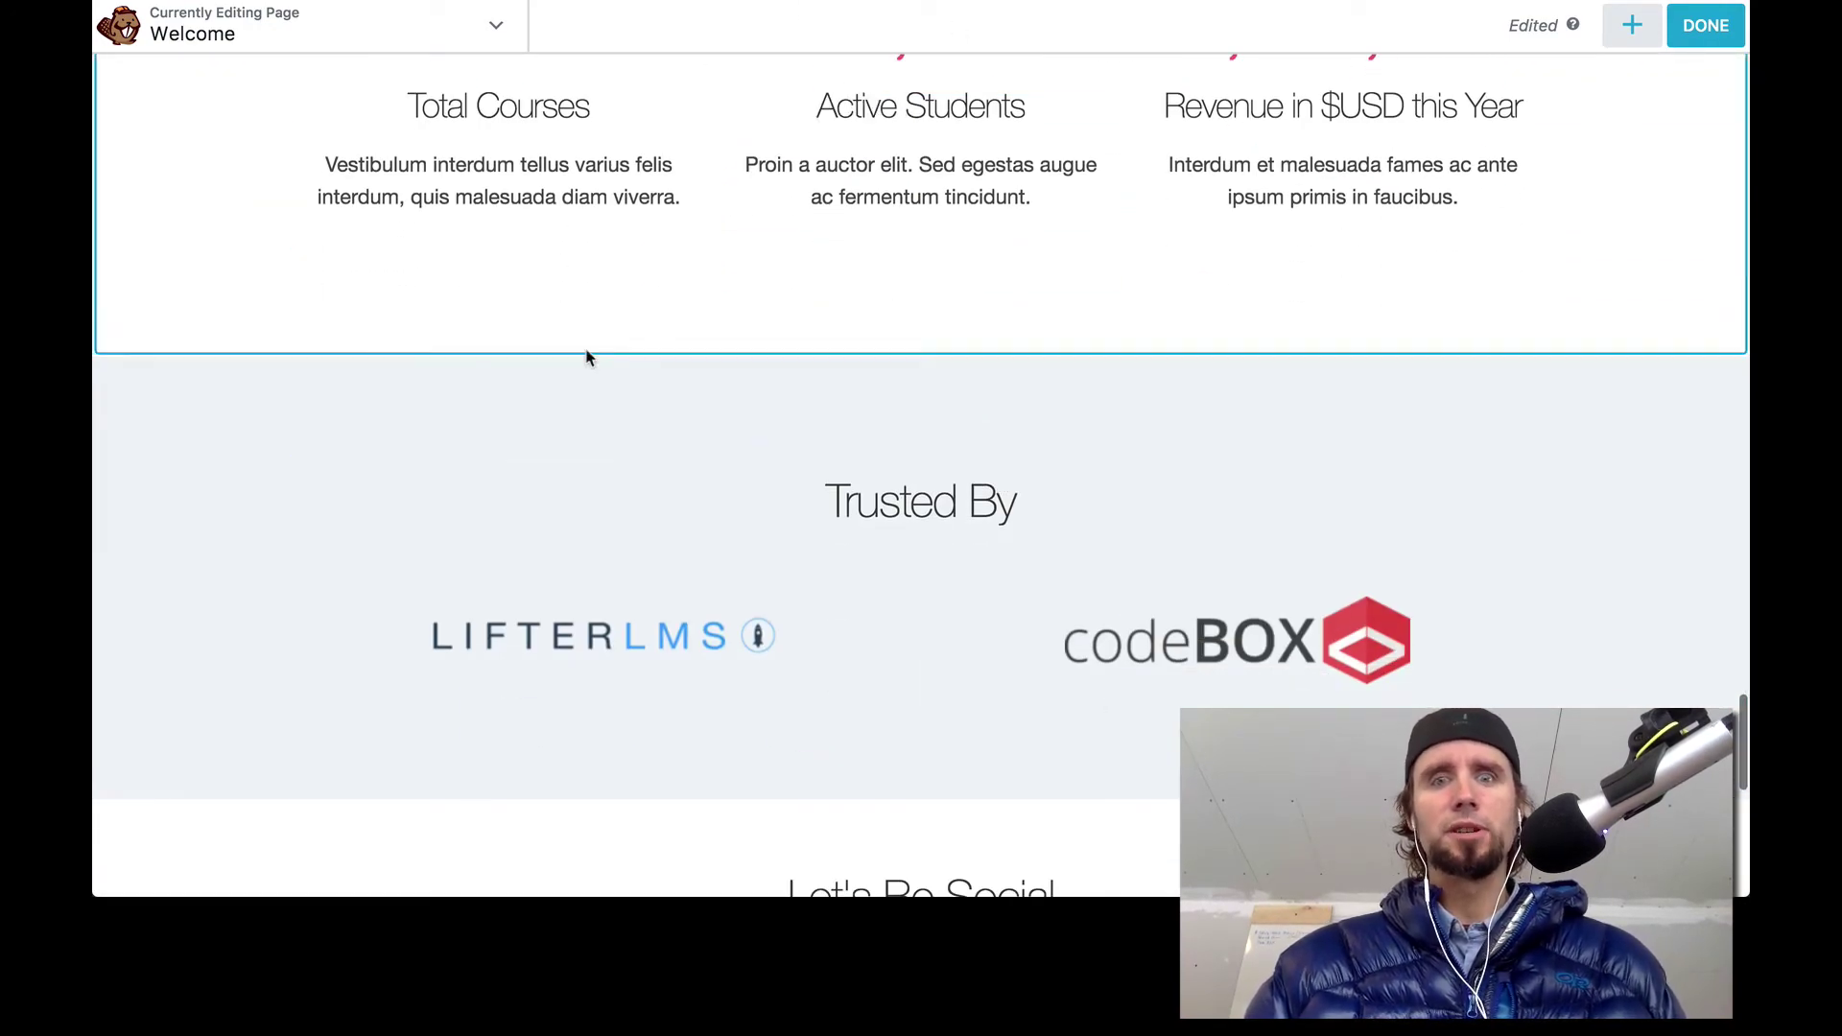
{"action": "scroll", "coordinate": [989, 95], "scroll_direction": "down", "scroll_amount": 4}
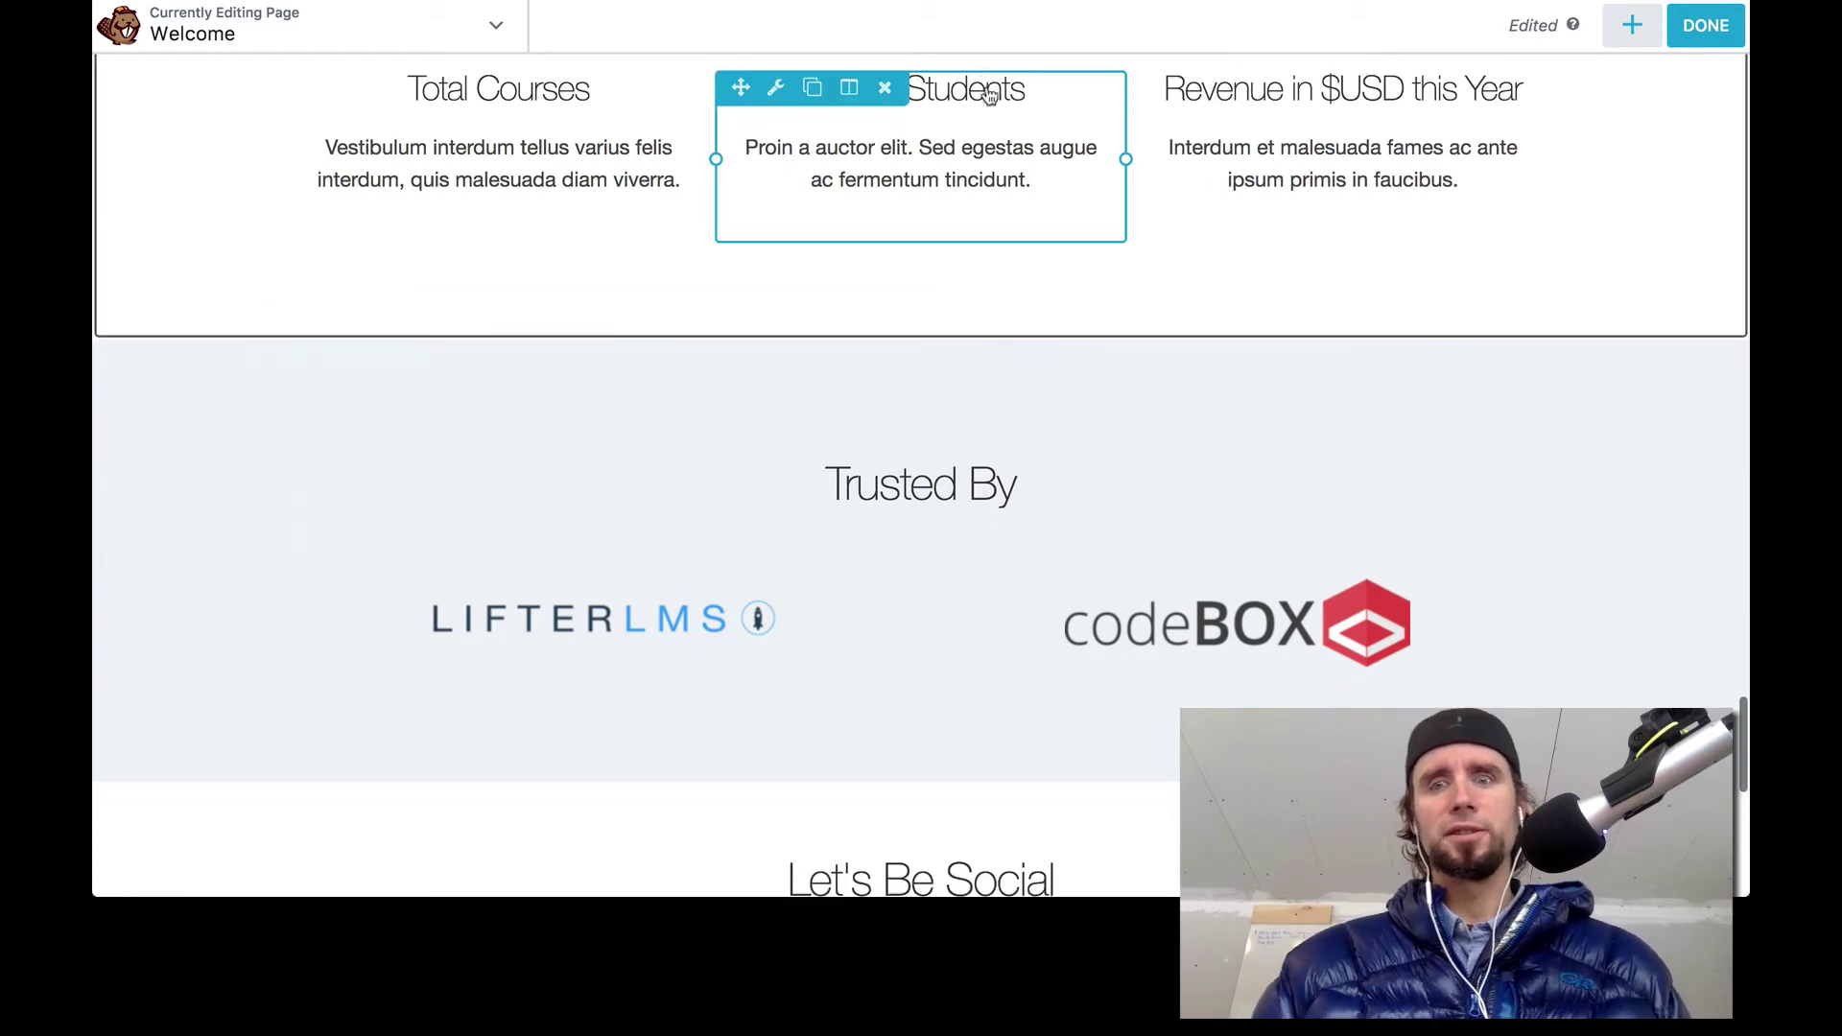
{"action": "scroll", "coordinate": [729, 398], "scroll_direction": "down", "scroll_amount": 2}
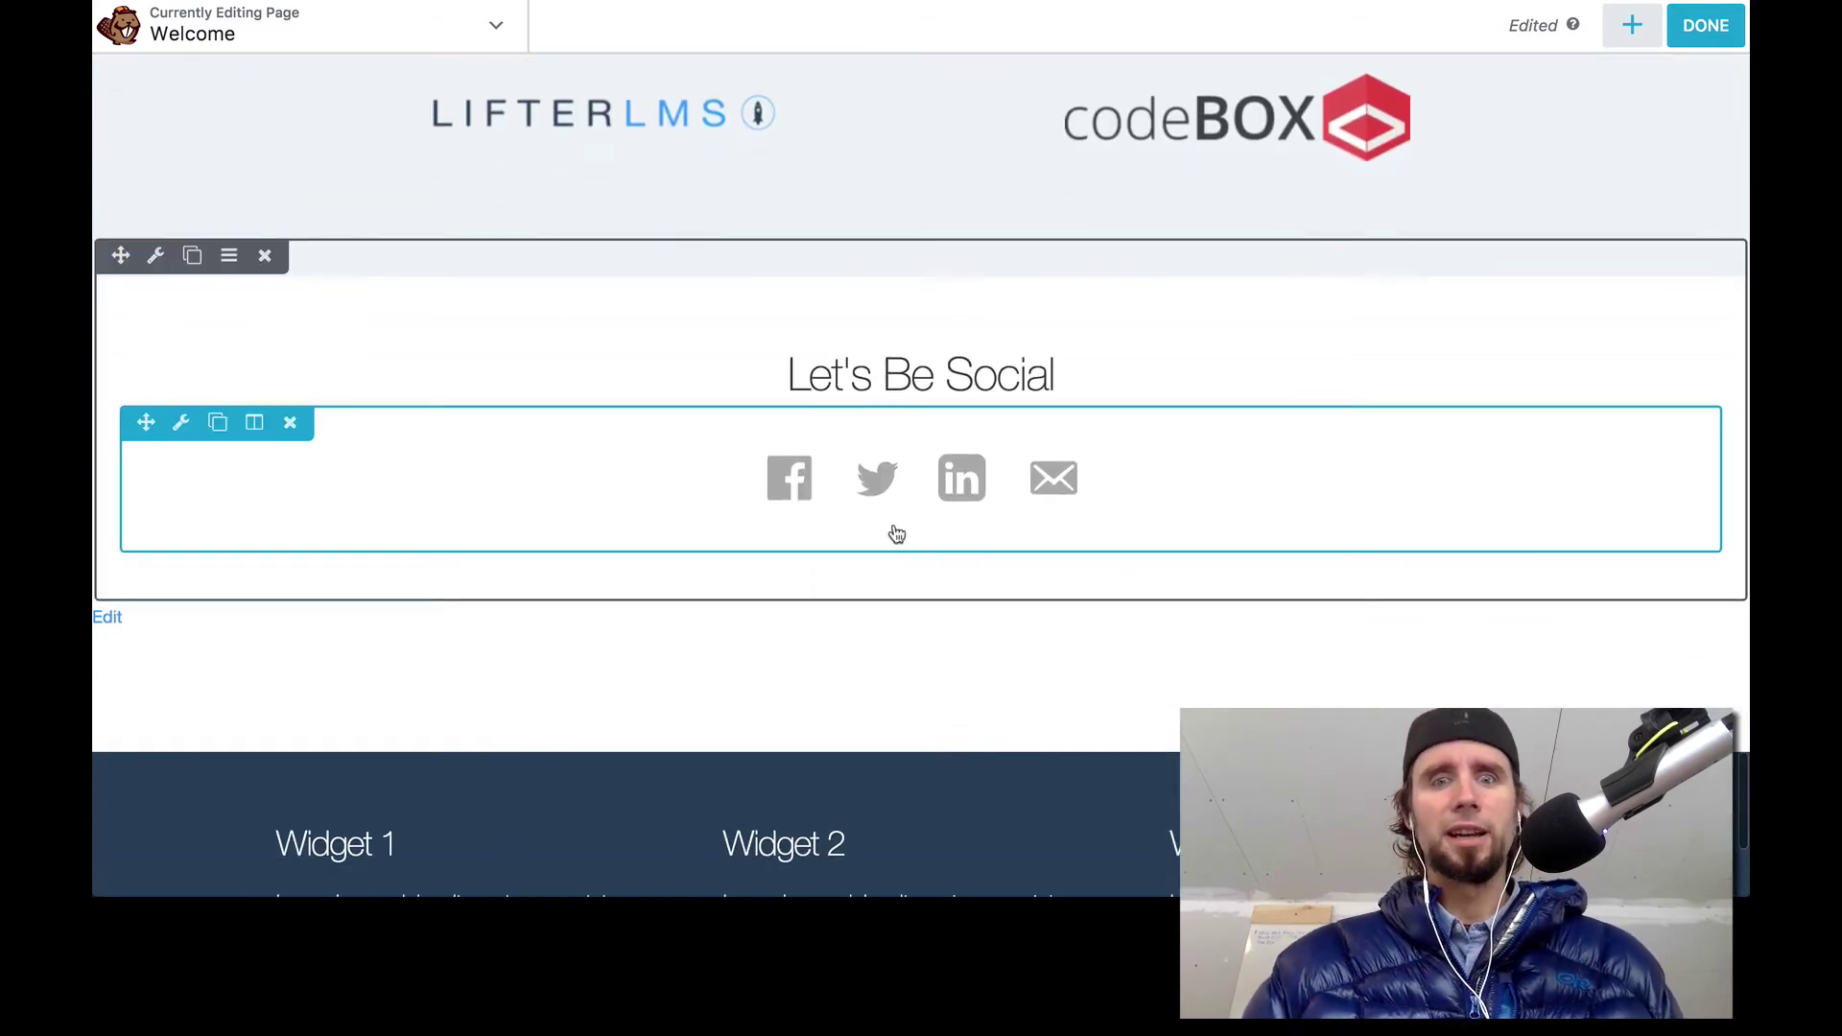
Review the social icon group and Twitter icon settings, cancelling without changes
{"action": "left_click", "coordinate": [477, 511]}
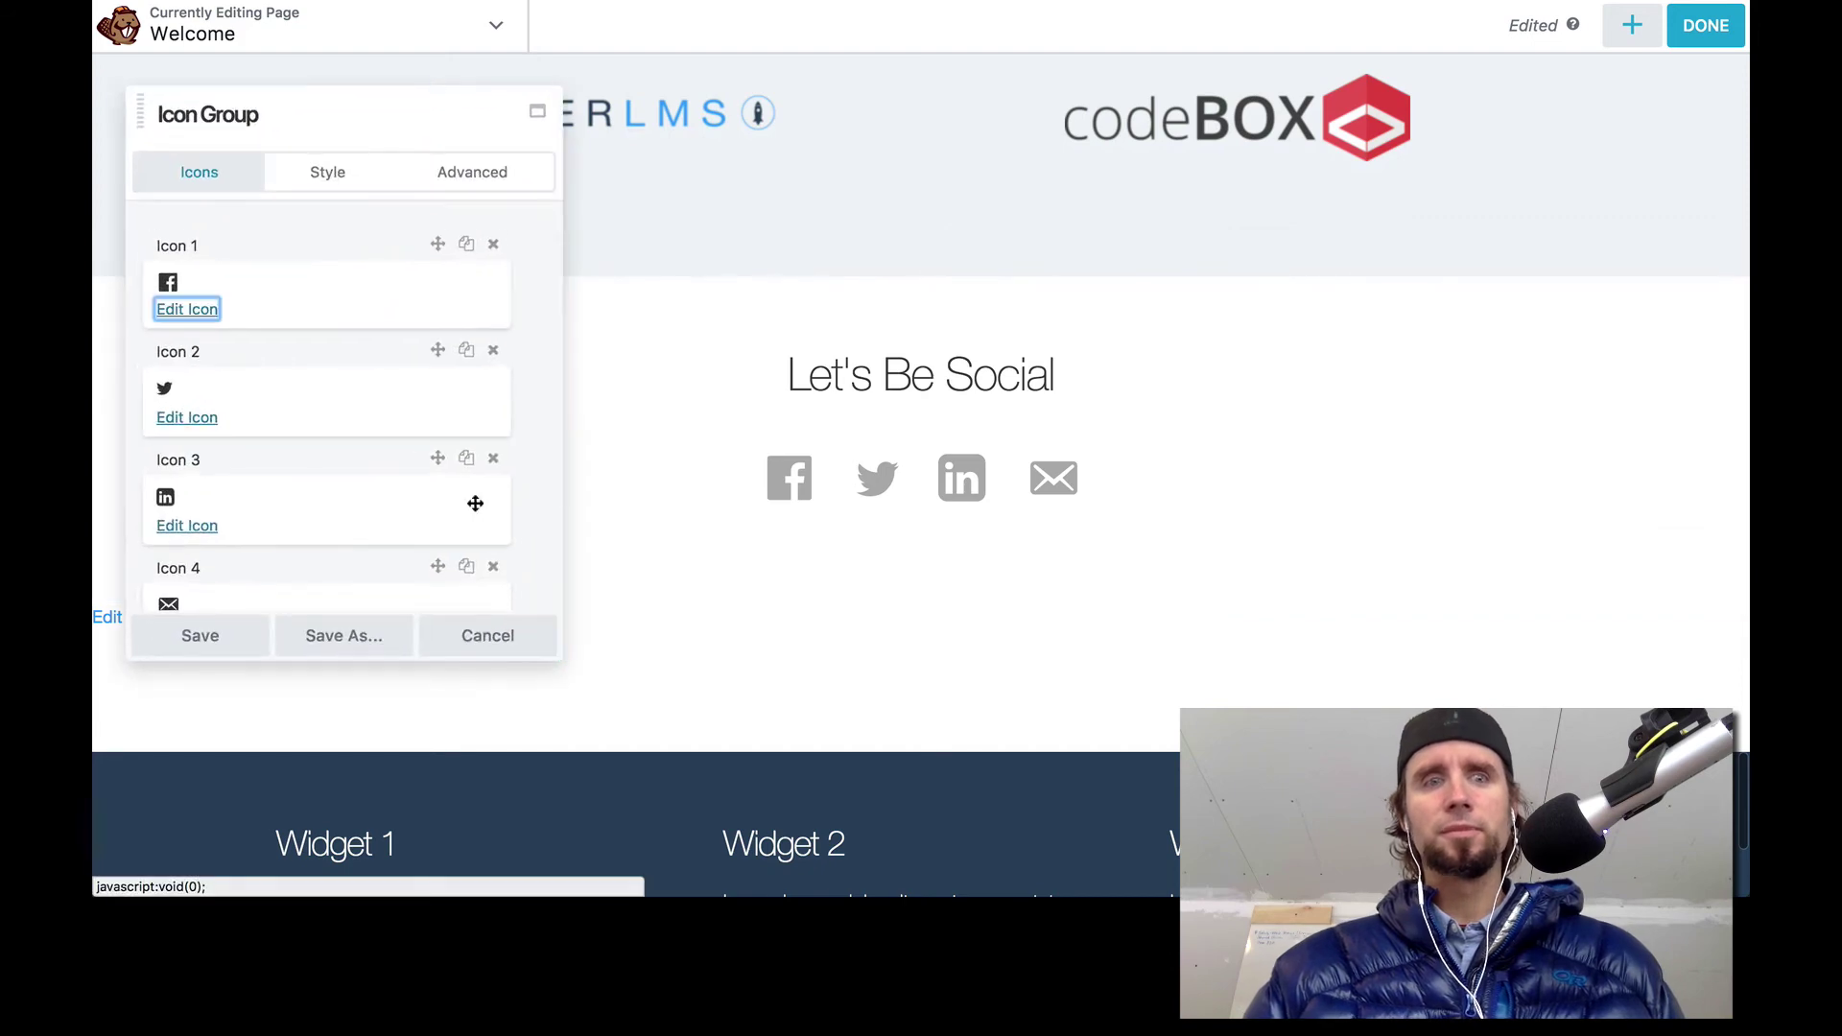
{"action": "left_click", "coordinate": [187, 422]}
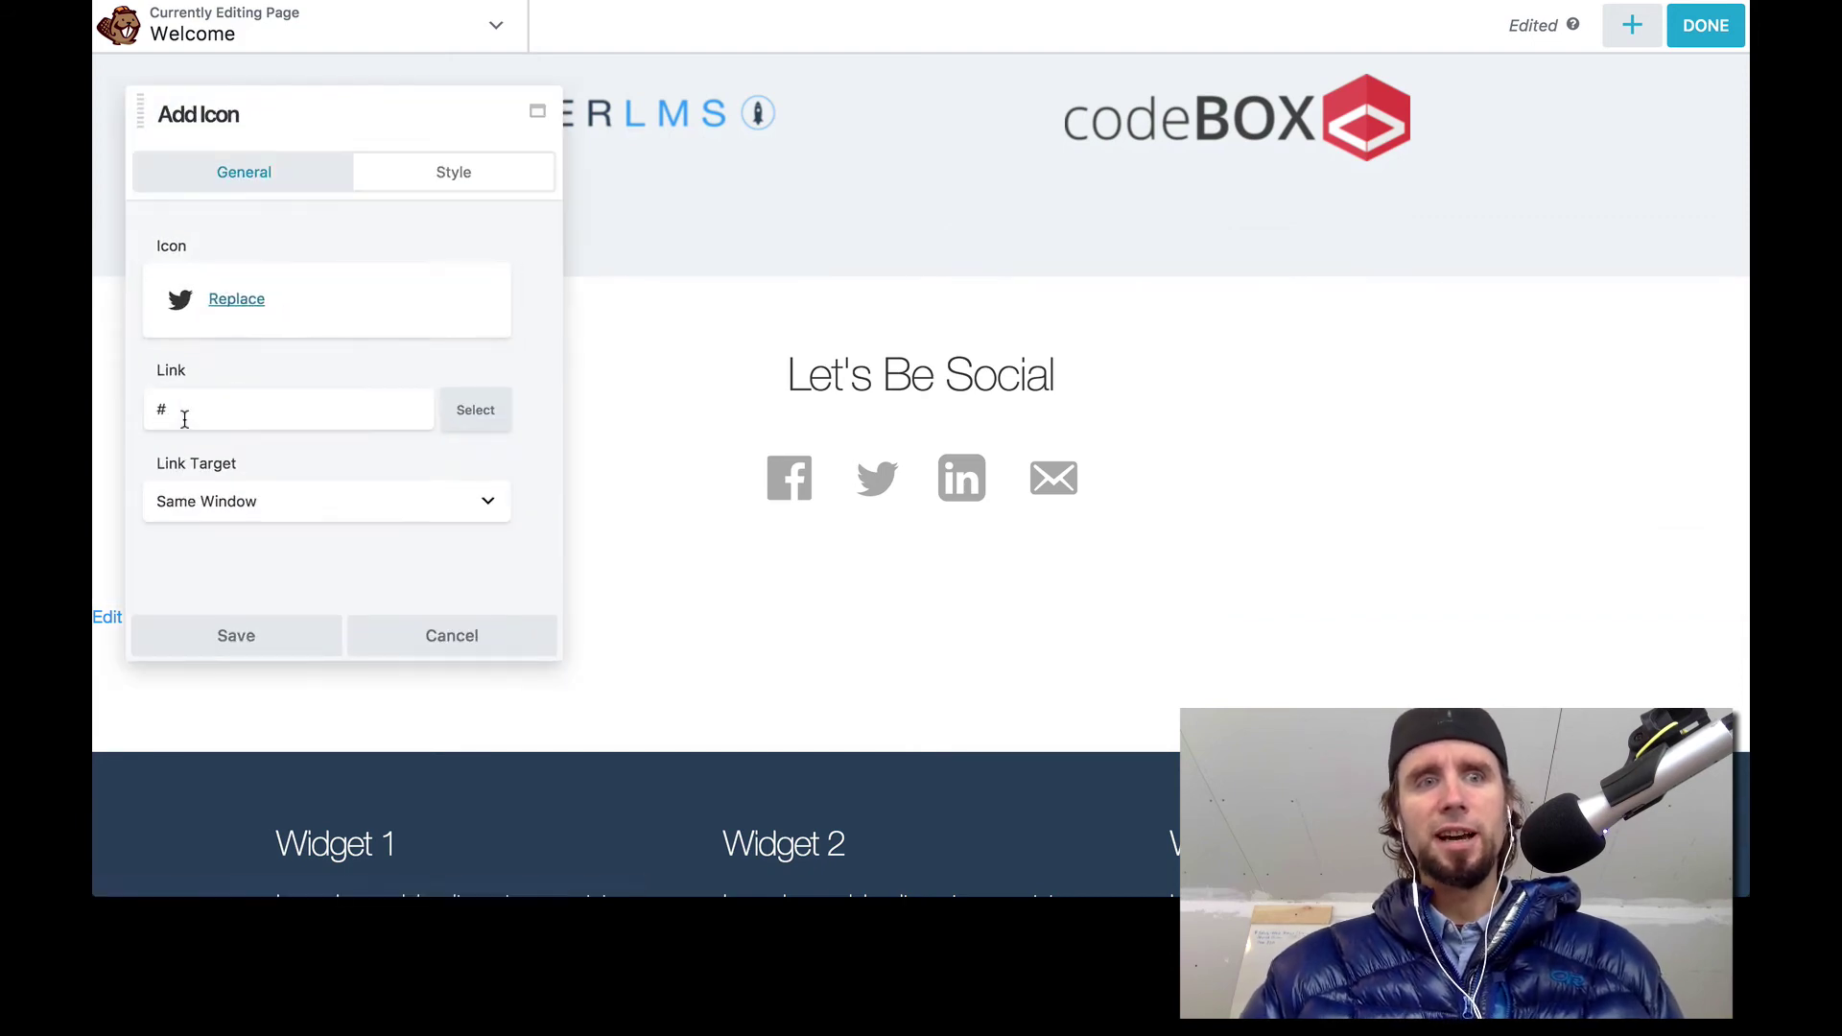
{"action": "left_click", "coordinate": [485, 634]}
{"action": "scroll", "coordinate": [1534, 234], "scroll_direction": "up", "scroll_amount": 10}
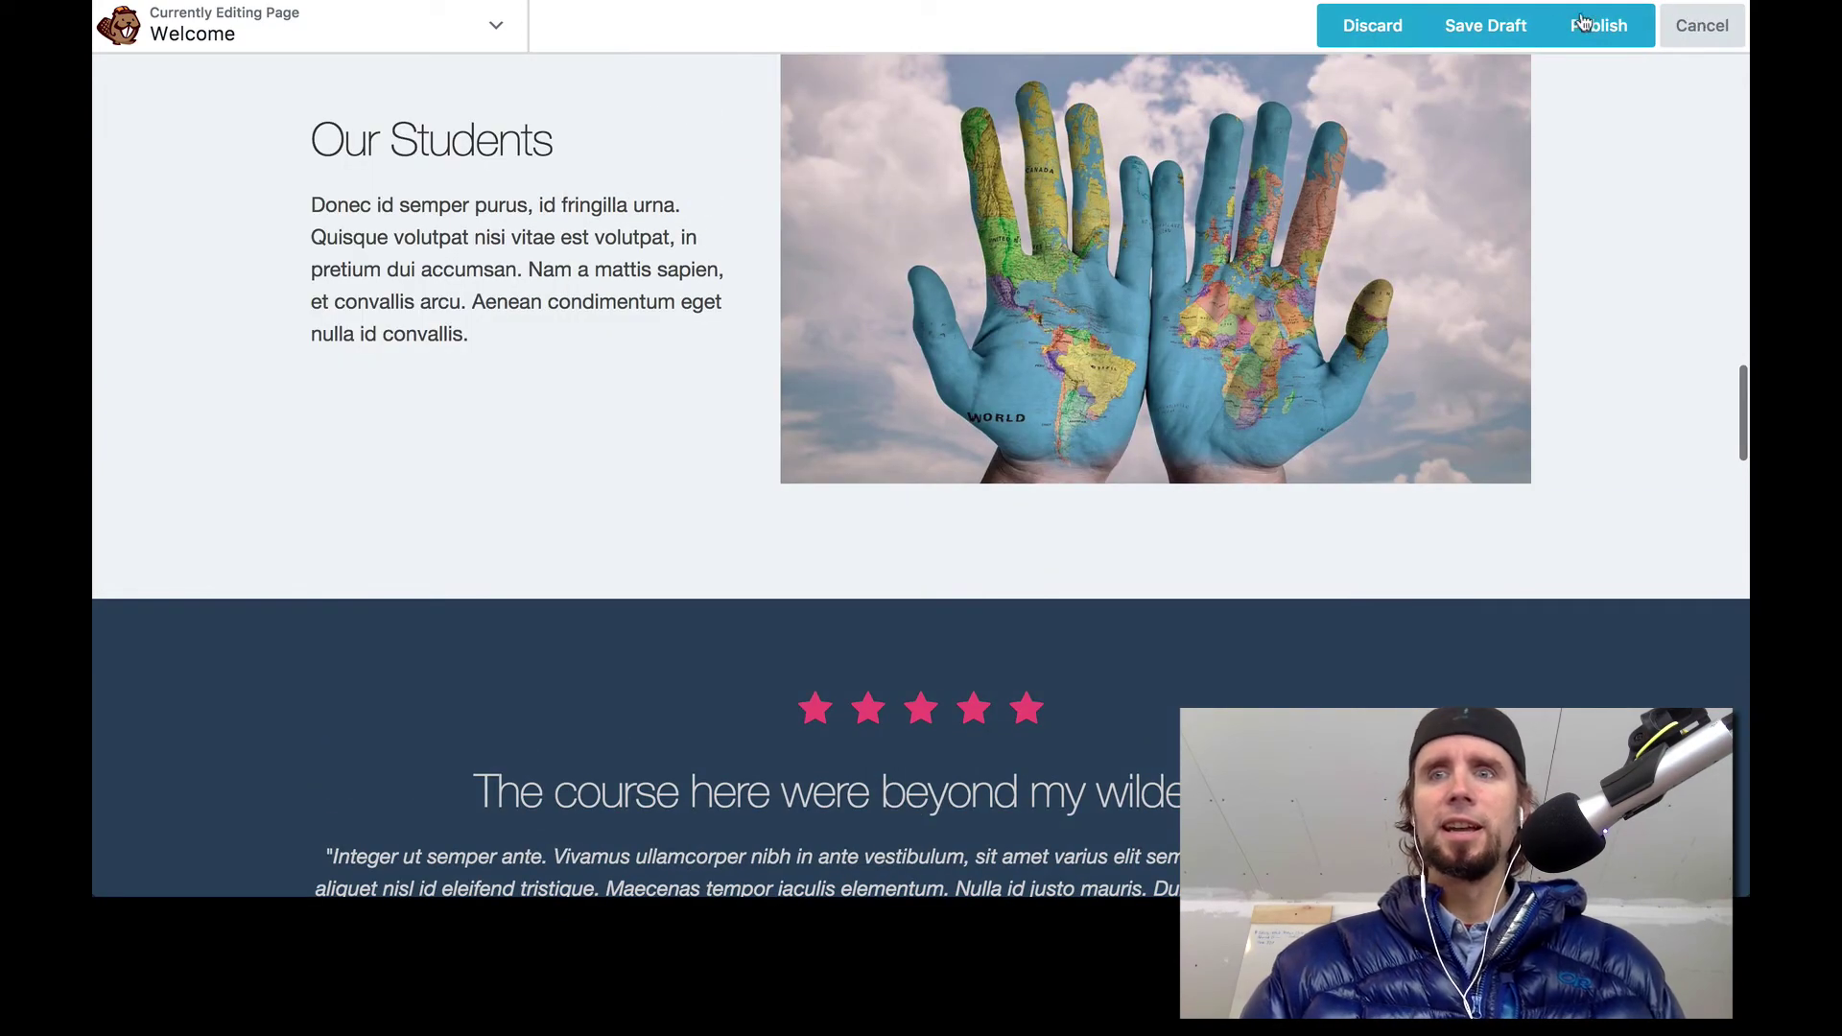
Publish the Welcome page edits live
{"action": "left_click", "coordinate": [1590, 29]}
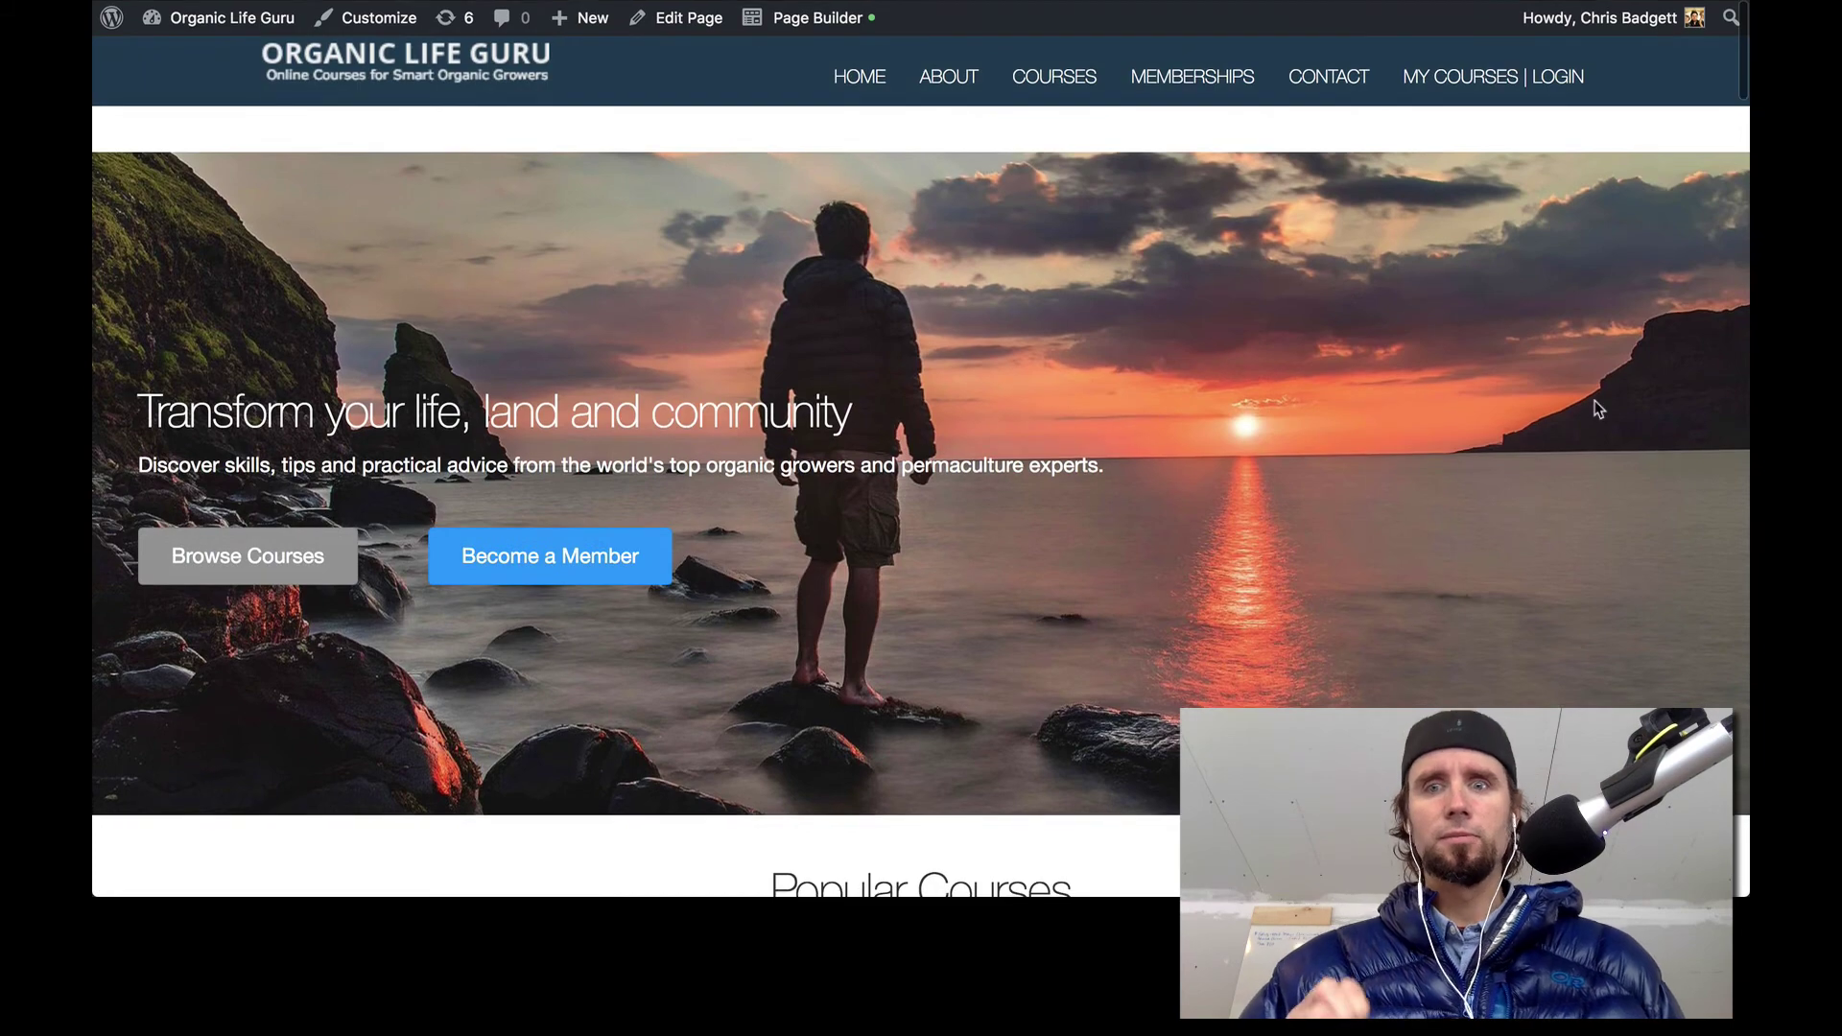
{"action": "scroll", "coordinate": [1597, 410], "scroll_direction": "down", "scroll_amount": 8}
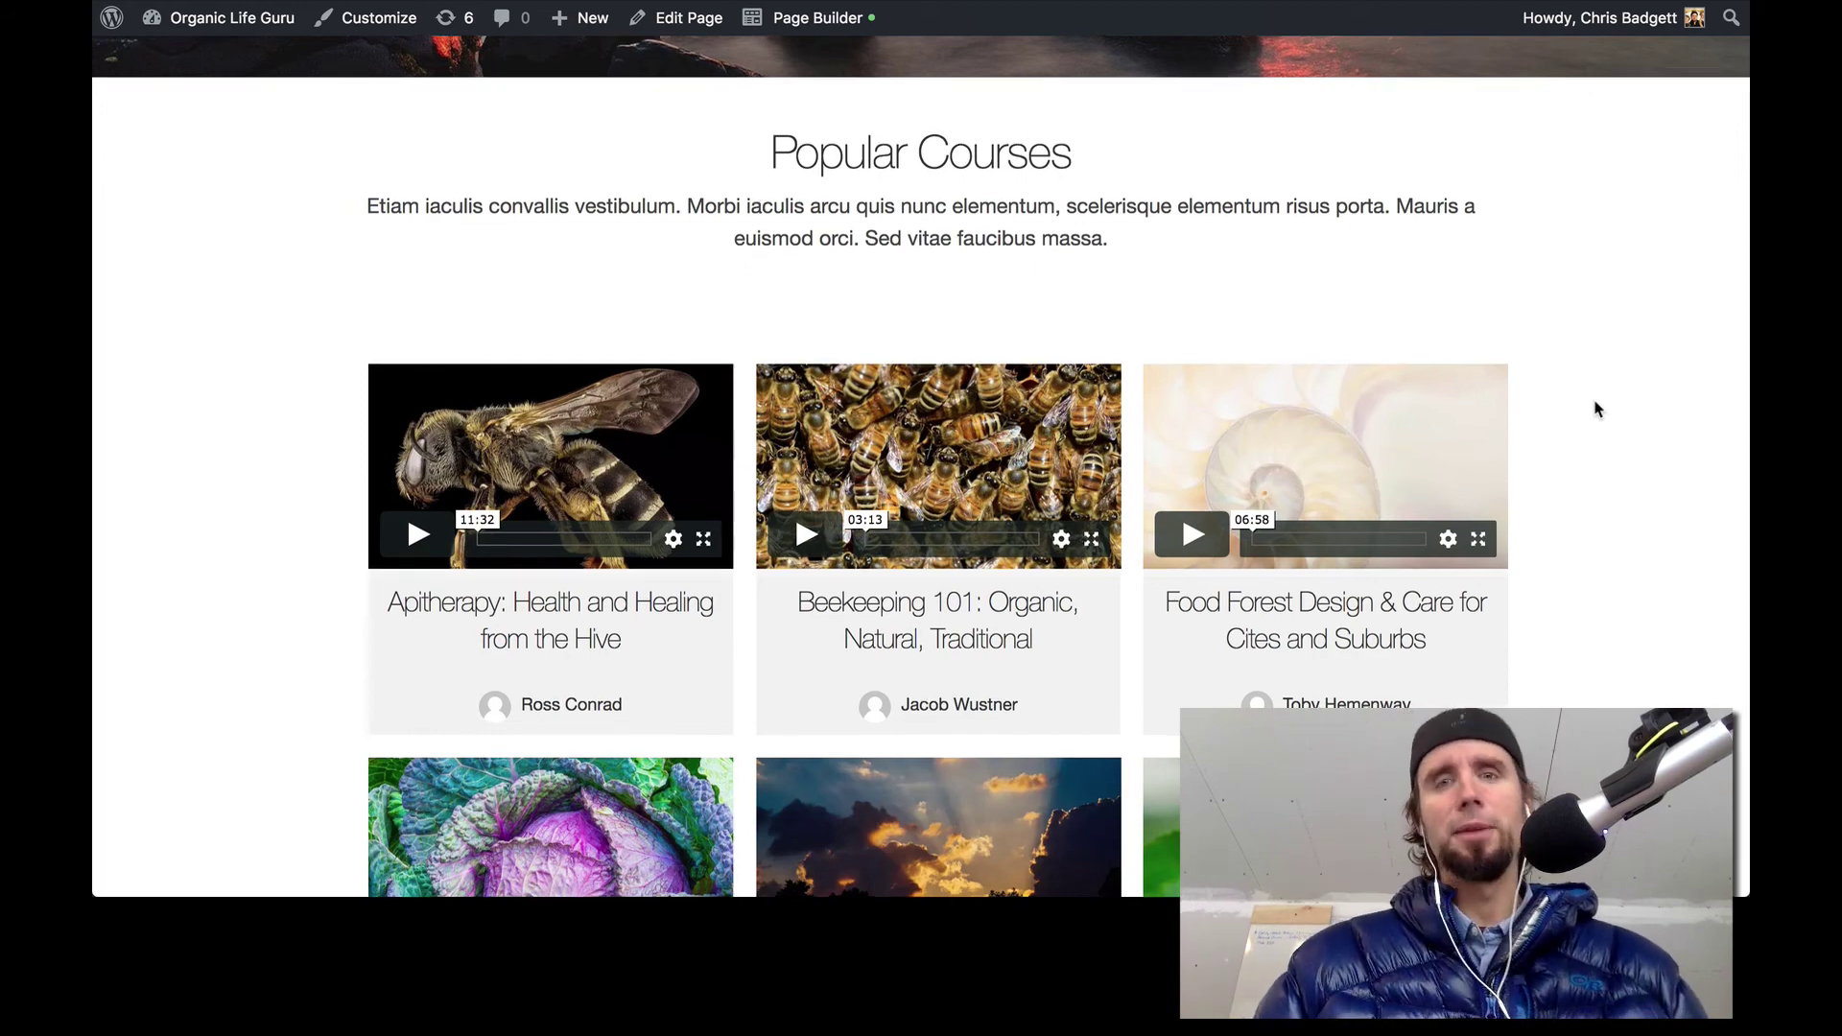
{"action": "scroll", "coordinate": [1597, 410], "scroll_direction": "up", "scroll_amount": 8}
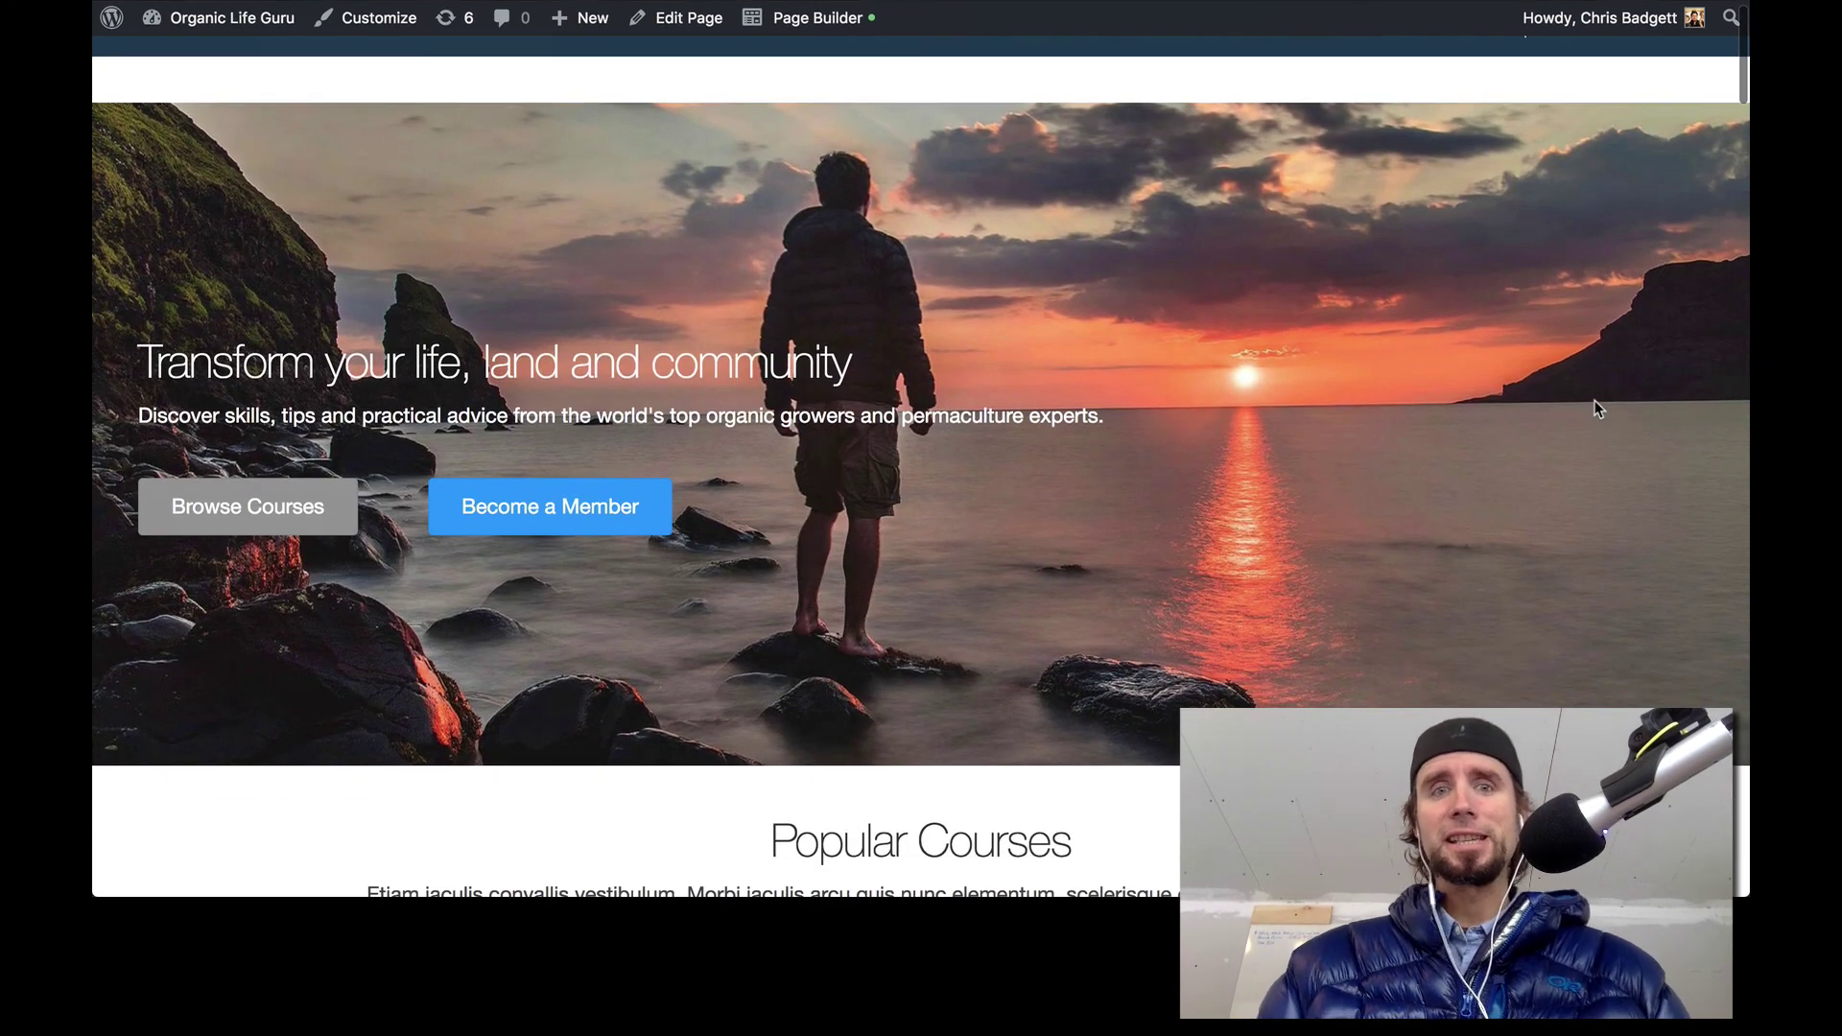
{"action": "scroll", "coordinate": [1593, 402], "scroll_direction": "down", "scroll_amount": 3}
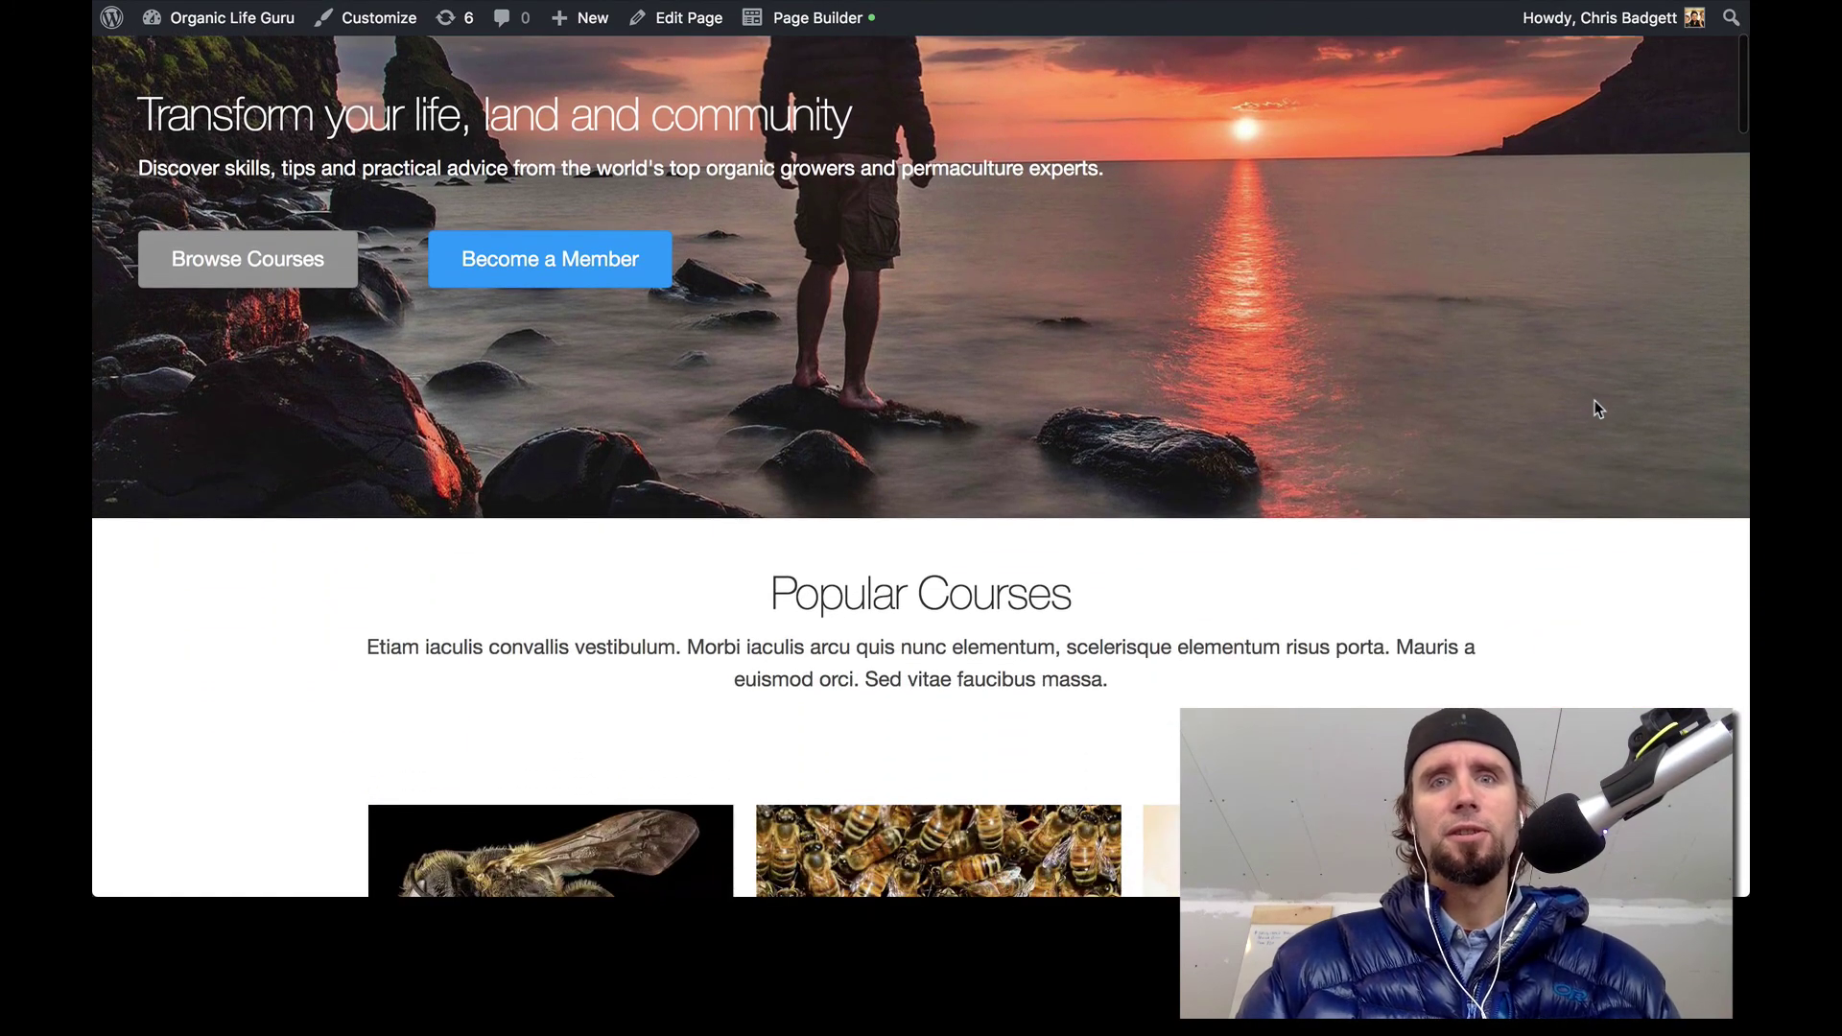
{"action": "scroll", "coordinate": [1595, 400], "scroll_direction": "up", "scroll_amount": 3}
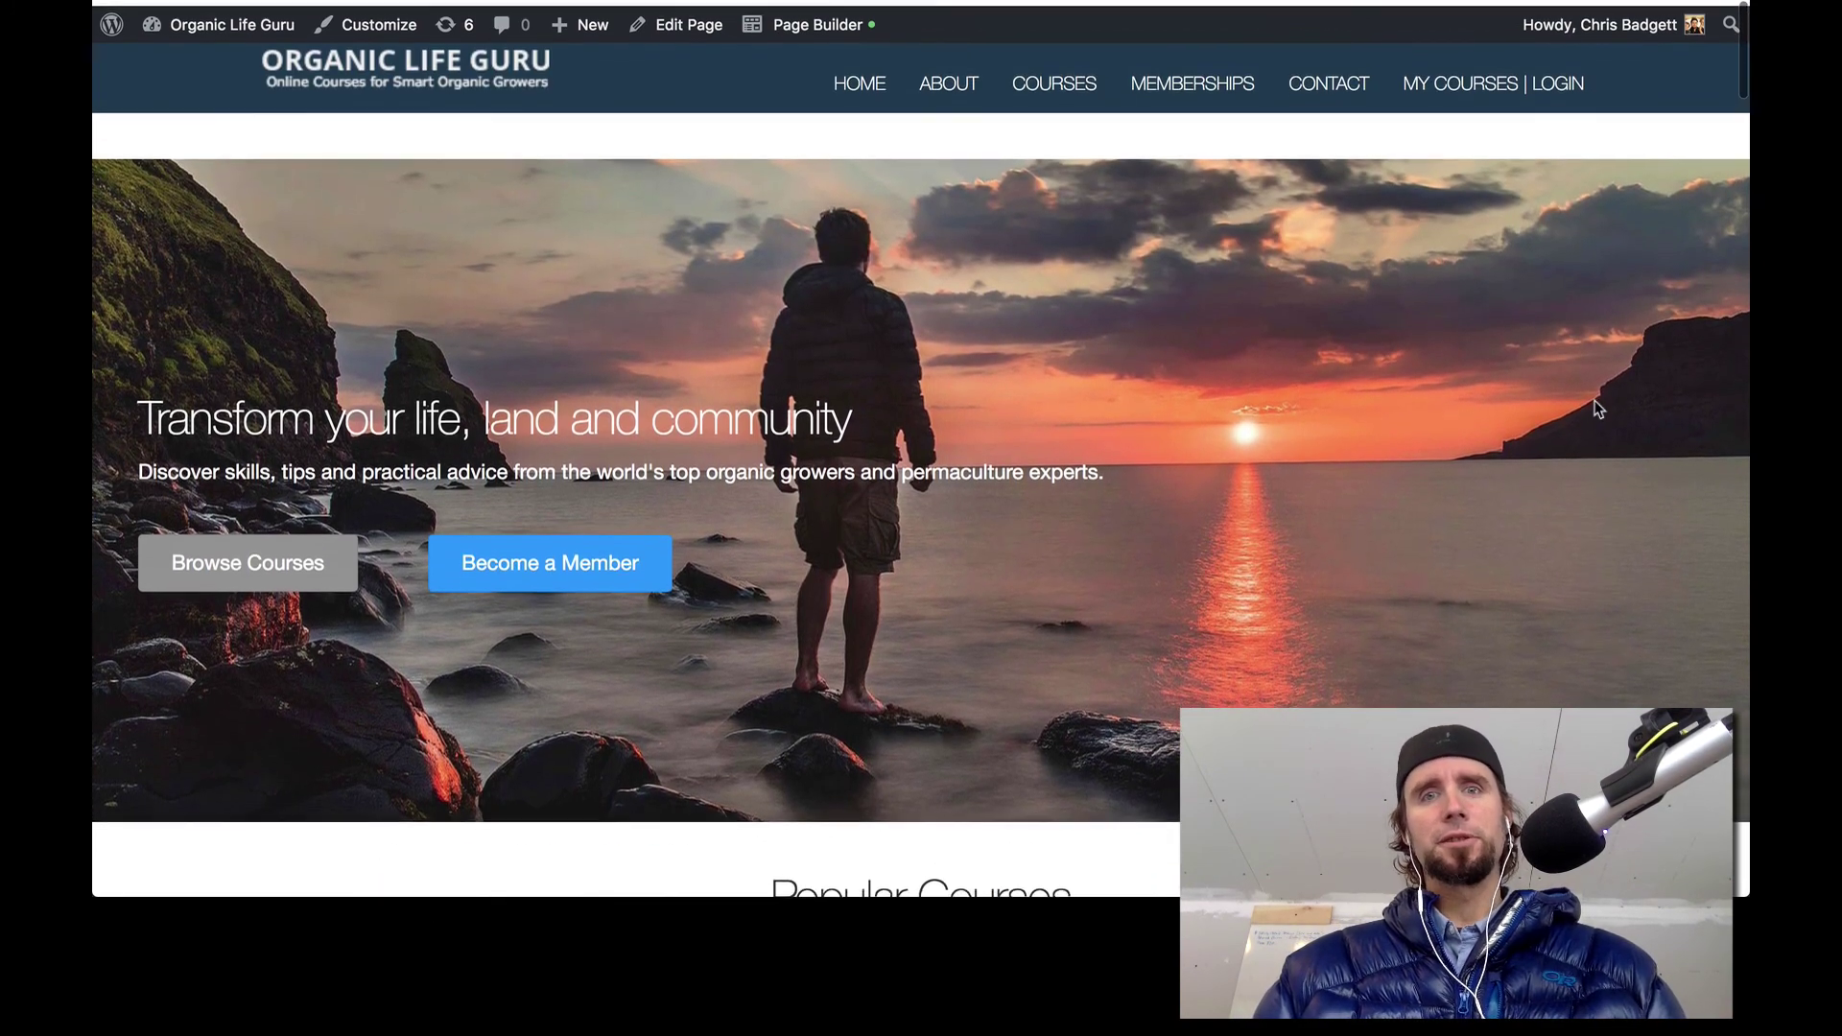